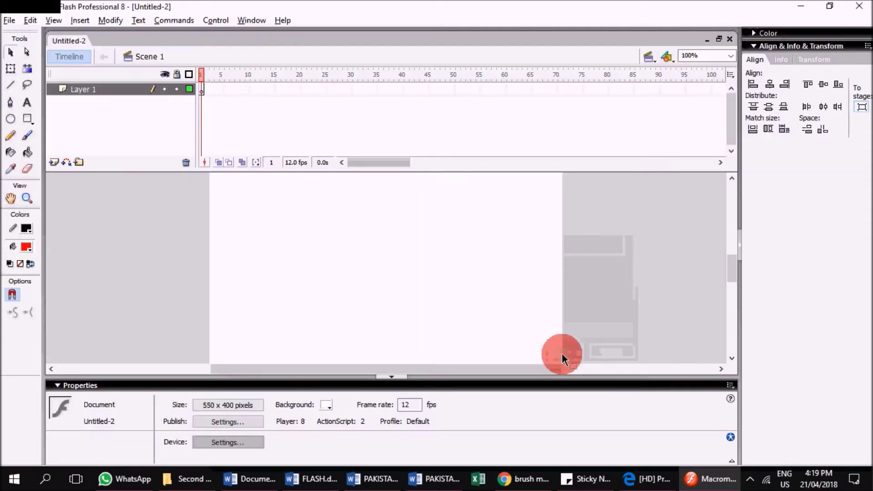
left_click(394, 379)
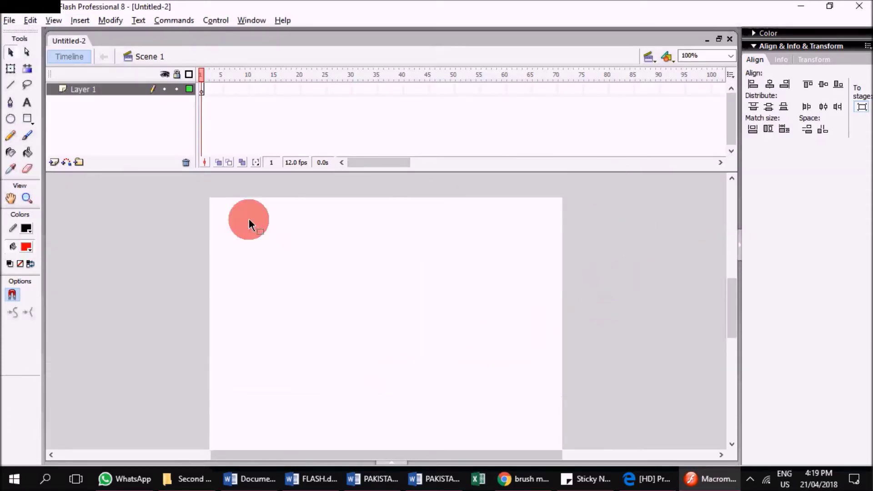
left_click(201, 77)
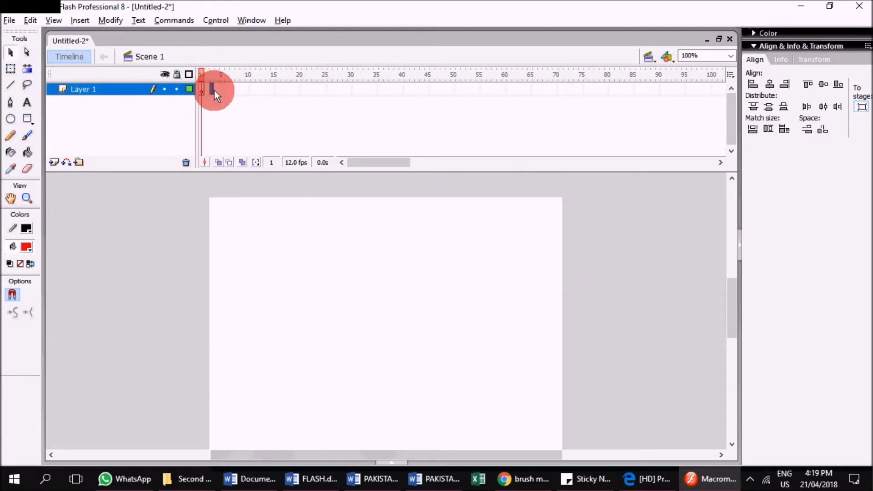
left_click(97, 93)
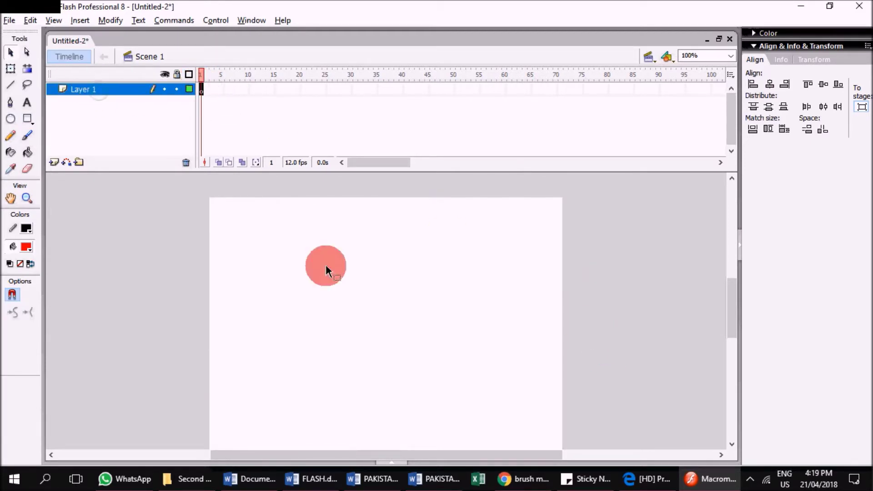
Open the document's properties and enter Intro as the title, keeping the 550 x 400 px dimensions.
left_click(394, 462)
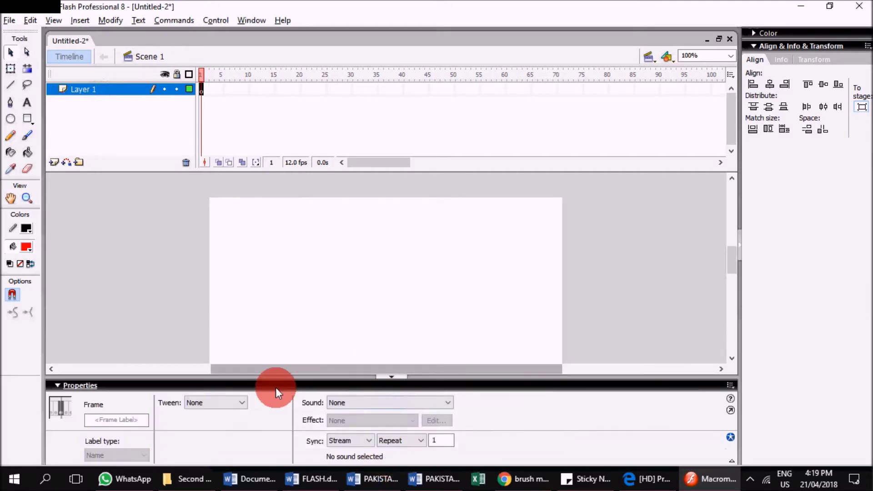
left_click(237, 280)
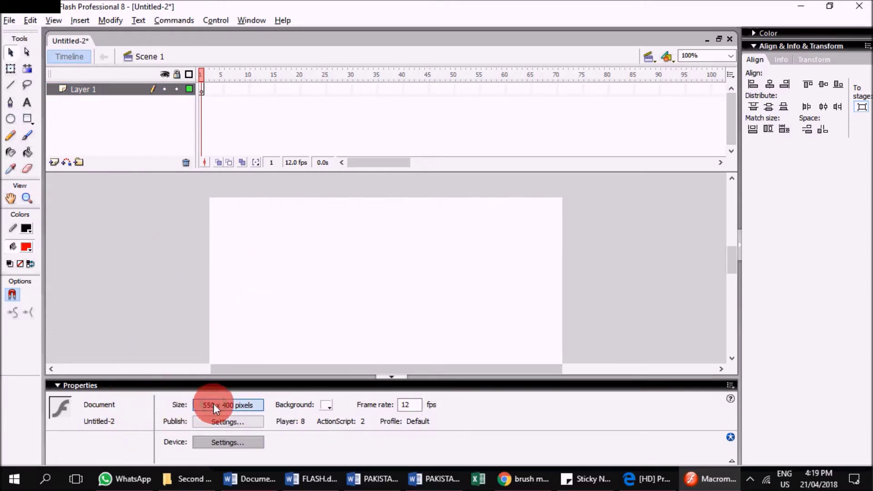
key("ctrl+j")
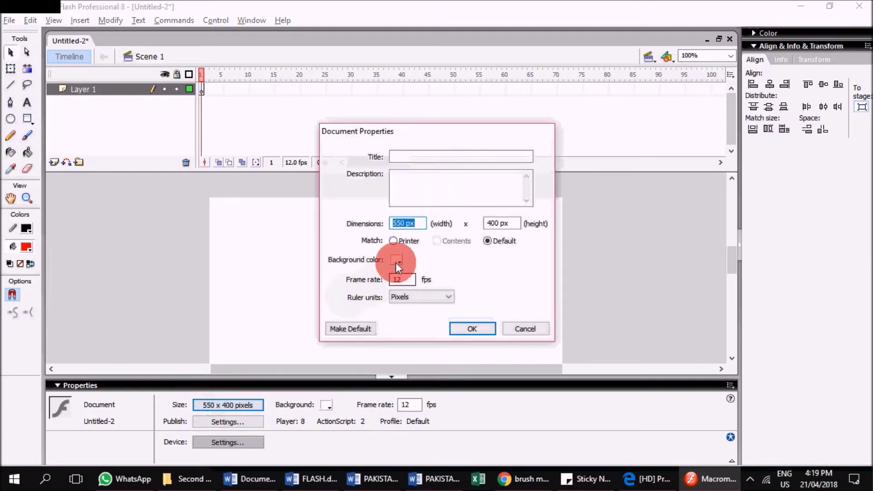
left_click(406, 158)
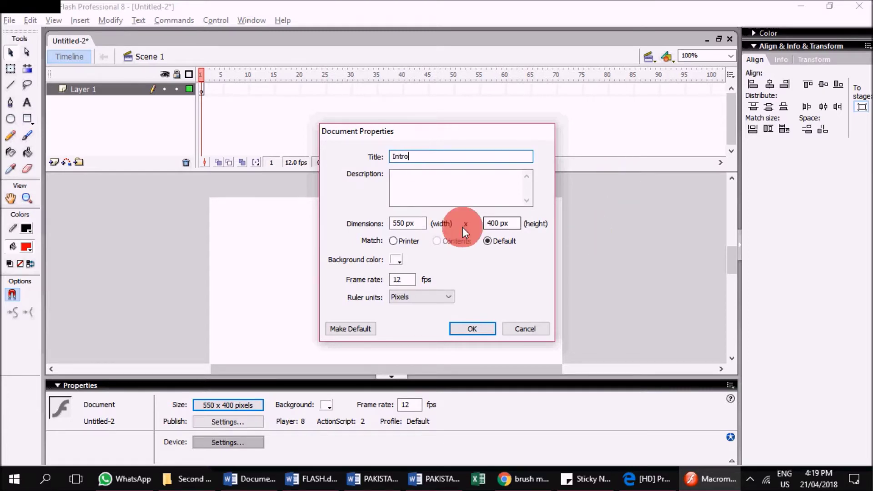
left_click(412, 219)
left_click(506, 225)
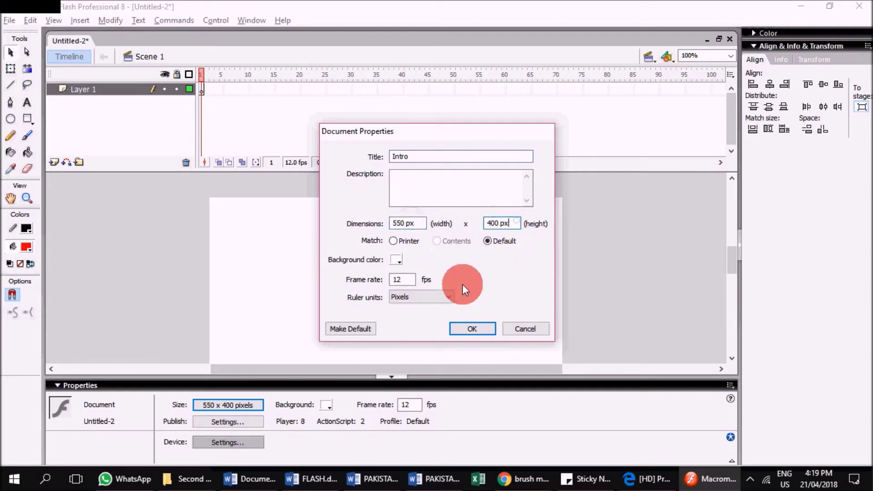
Set the document's background color to cyan, keeping 12 fps and pixel ruler units, and apply the properties.
left_click(409, 279)
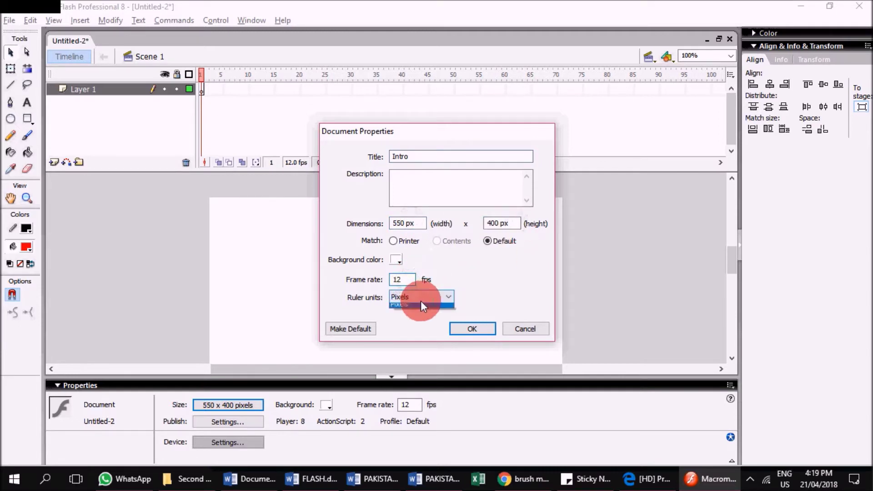
left_click(422, 297)
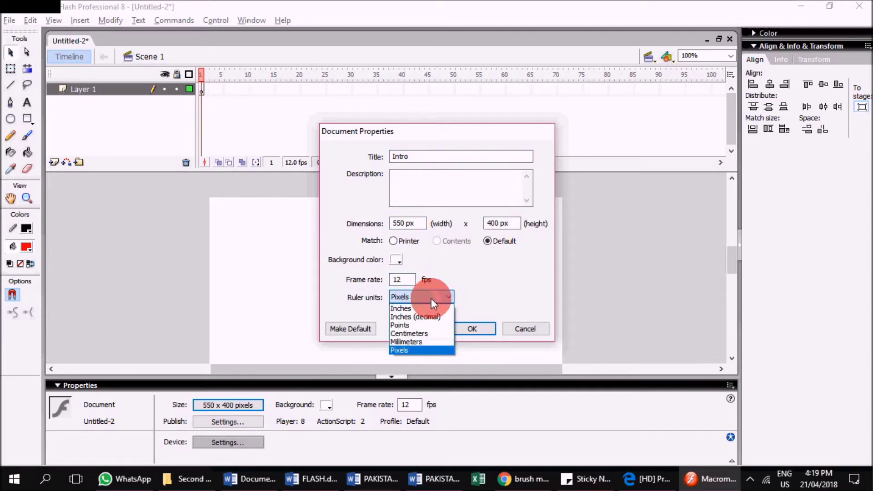
left_click(431, 298)
left_click(396, 260)
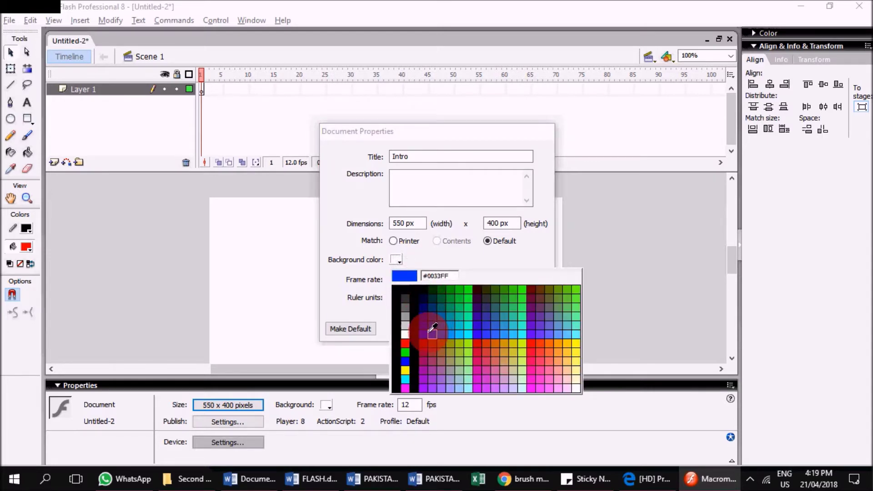
left_click(468, 333)
left_click(465, 328)
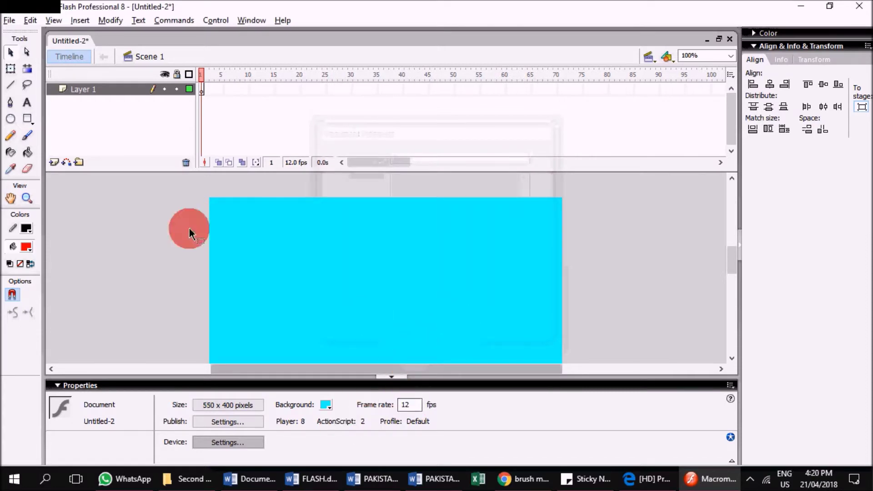
Look through the drawing tools, including the selection, transform, PolyStar, Brush and Ink Bottle tools.
left_click(205, 94)
left_click(10, 84)
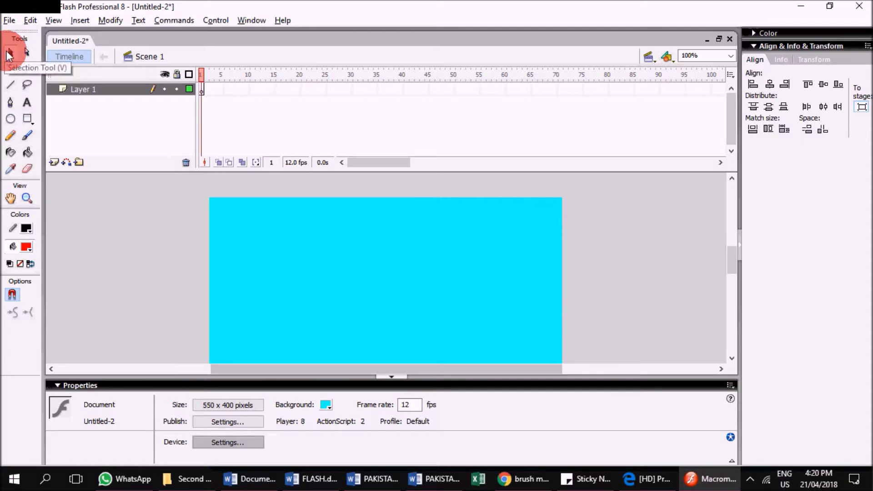
left_click(10, 71)
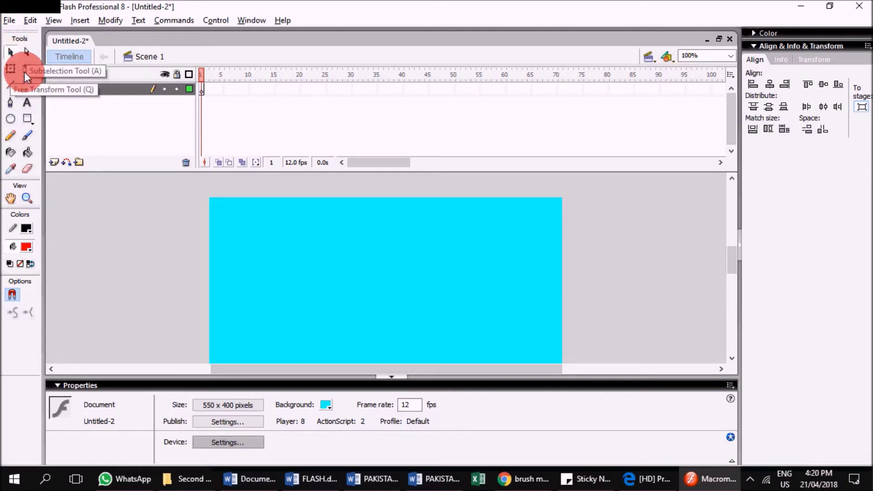
left_click(102, 217)
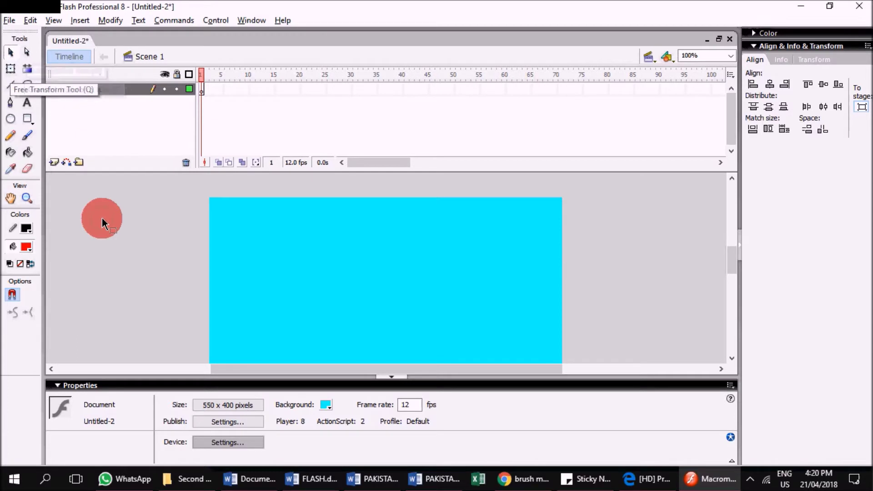
left_click(25, 118)
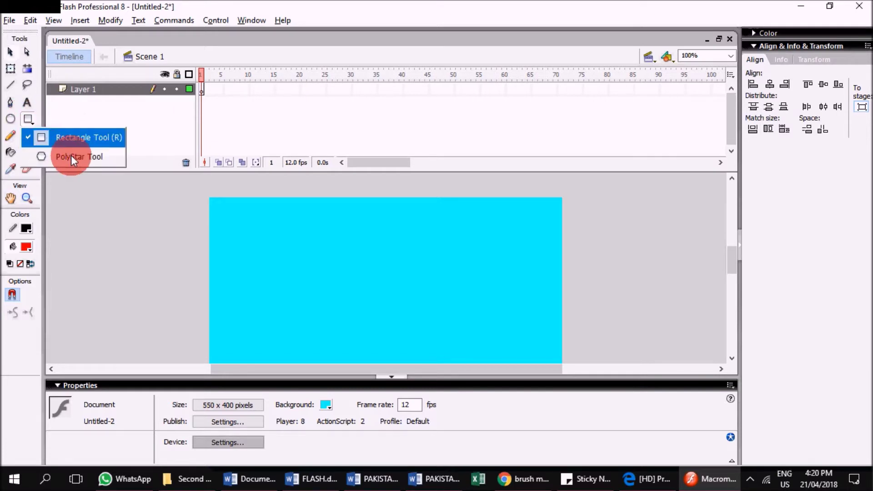
left_click(56, 155)
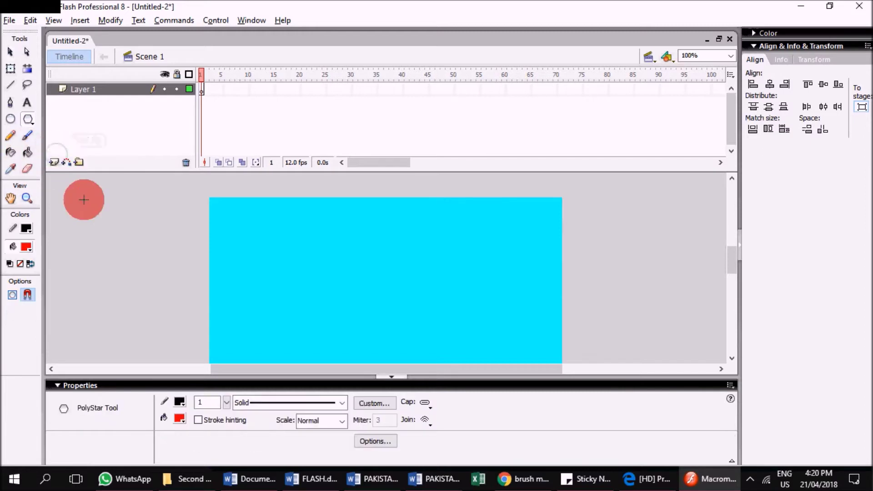
left_click(28, 137)
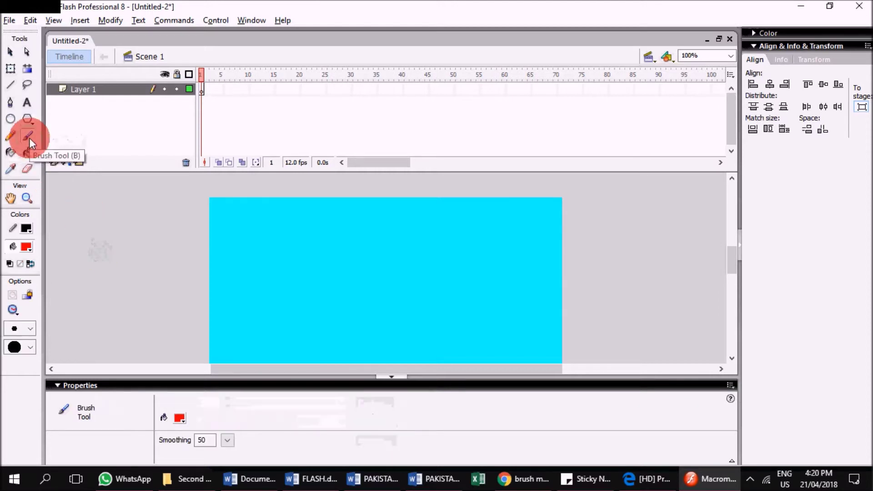
left_click(10, 154)
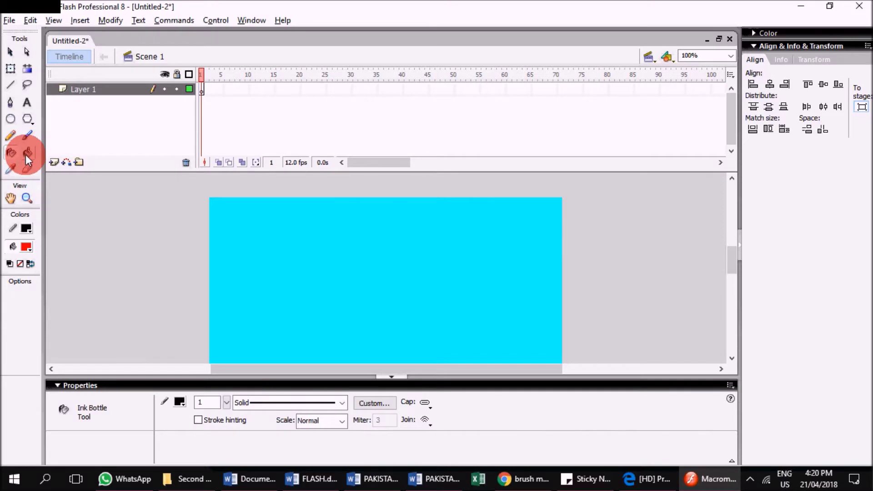
Sample the stage's cyan background as the fill color with the Eyedropper tool.
left_click(9, 174)
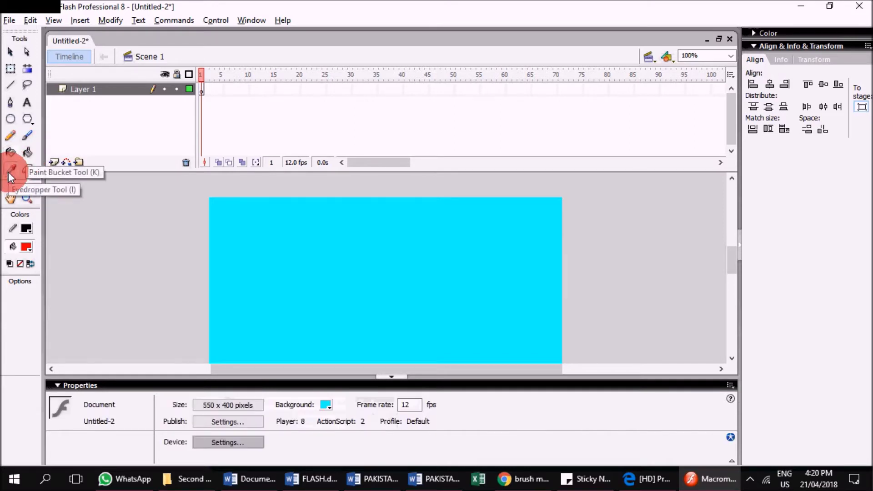
left_click(219, 260)
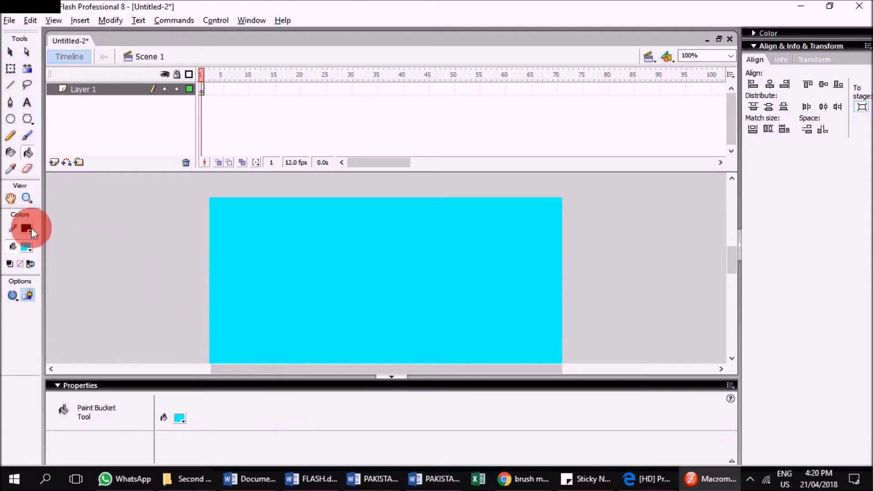
left_click(12, 170)
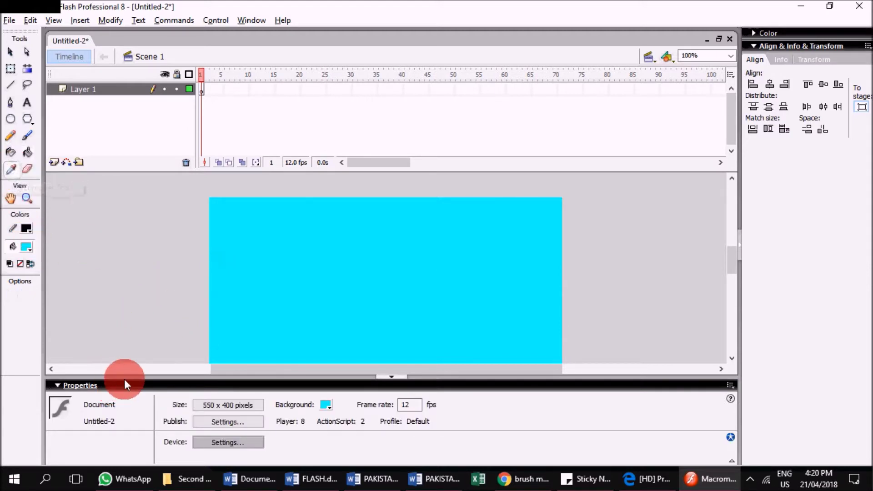
mouse_move(230, 350)
left_mouse_down()
mouse_move(198, 326)
mouse_move(226, 289)
left_mouse_up()
left_click(226, 288)
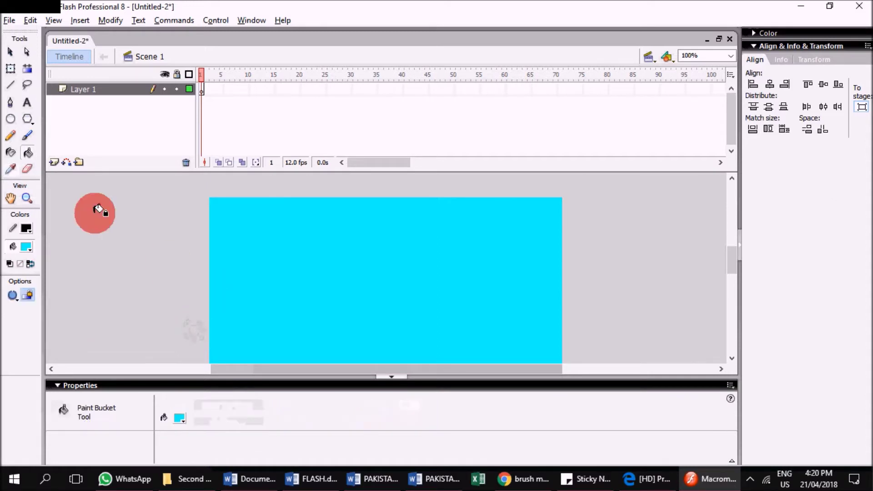
left_click(27, 170)
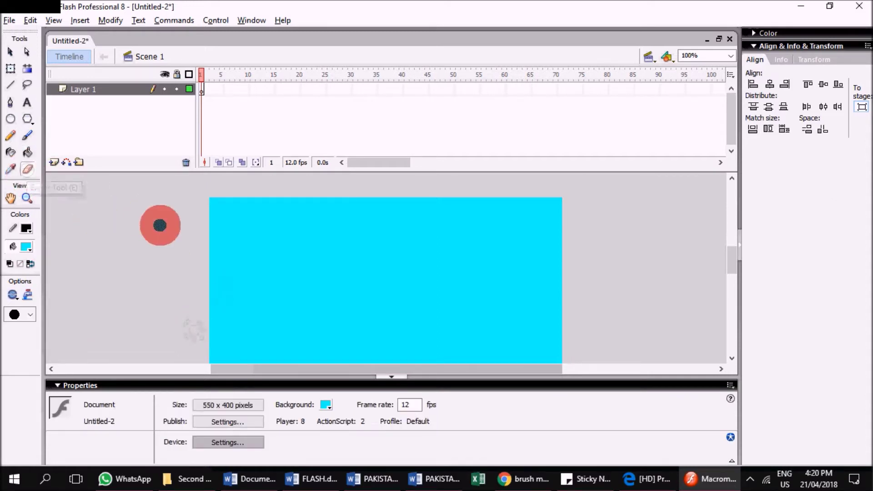
left_click(11, 103)
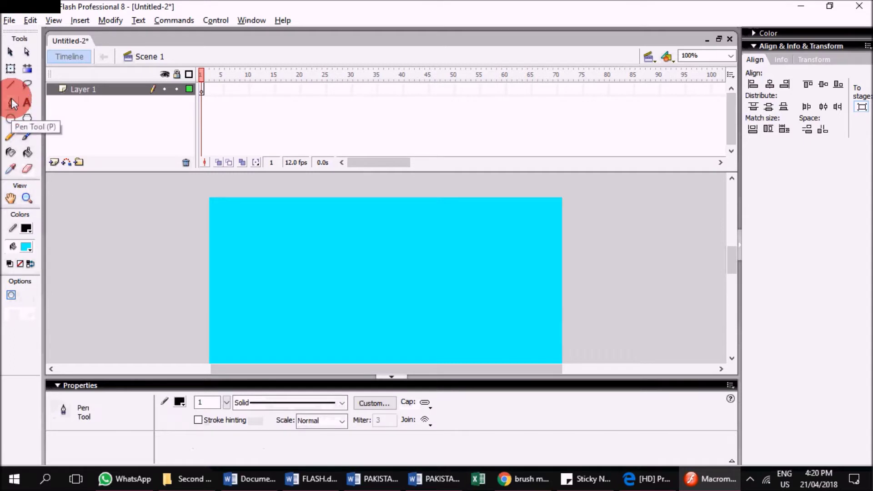
left_click(11, 52)
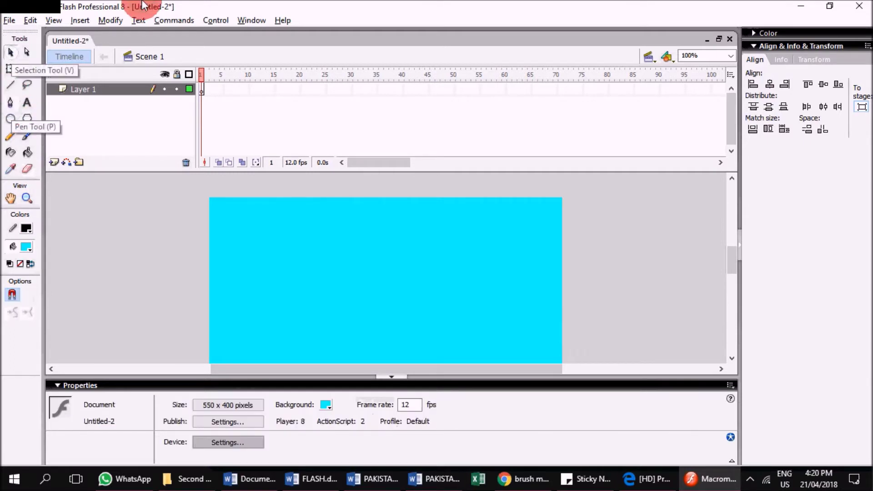
Activate the Oval tool with a red (#FF0000) stroke color and a yellow fill color.
left_click(11, 118)
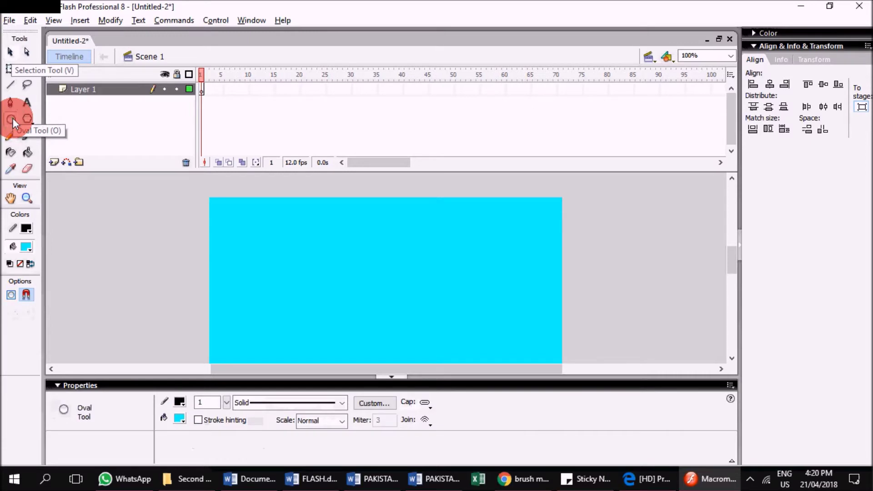
left_click(27, 228)
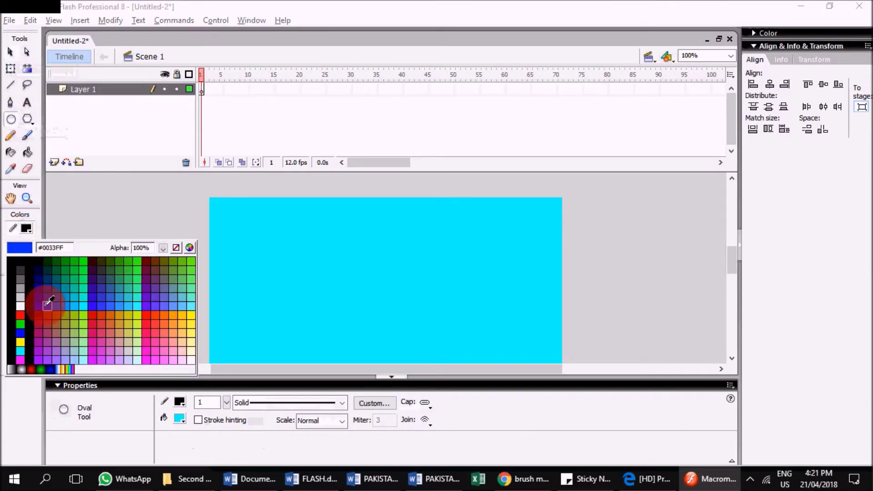
left_click(22, 316)
left_click(30, 232)
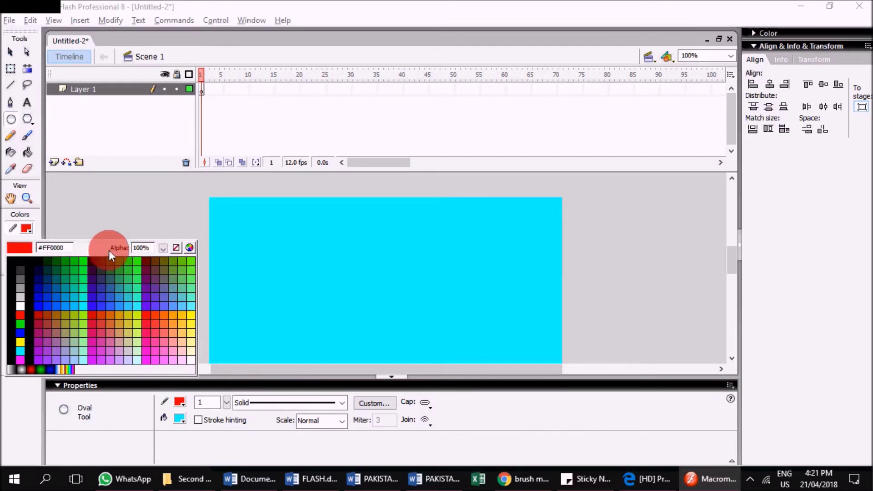
left_click(26, 313)
left_click(27, 229)
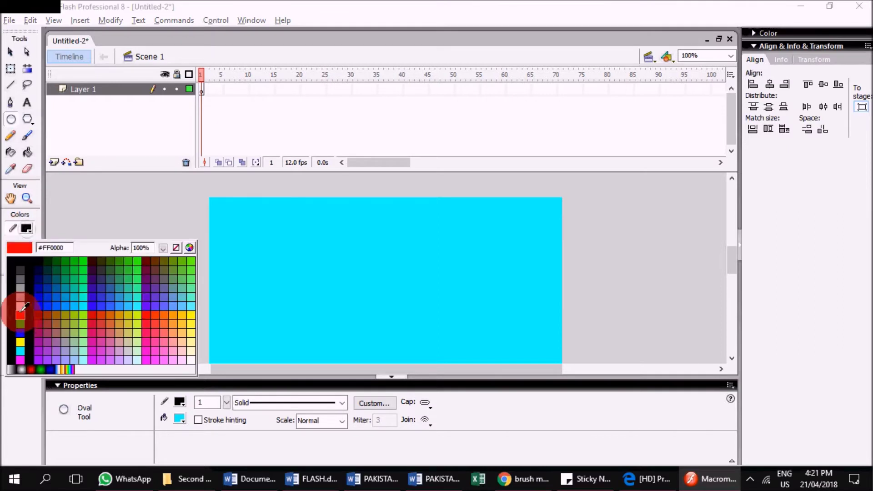
left_click(20, 314)
left_click(26, 247)
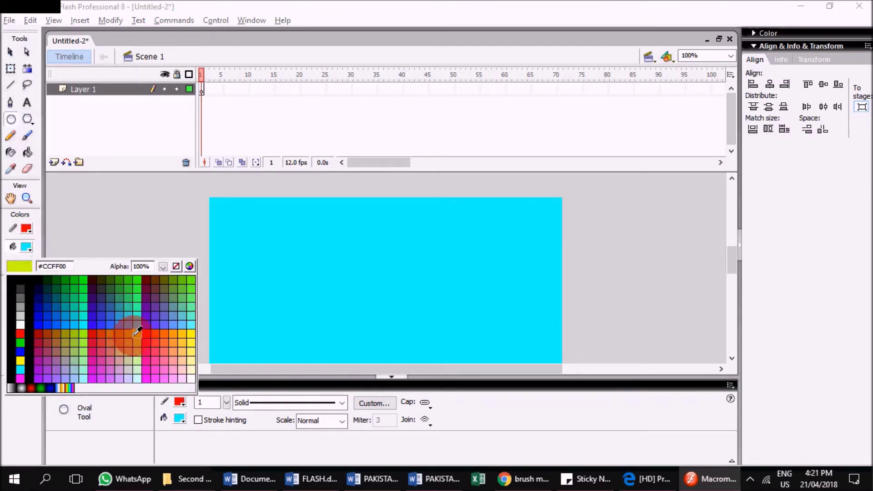
left_click(189, 334)
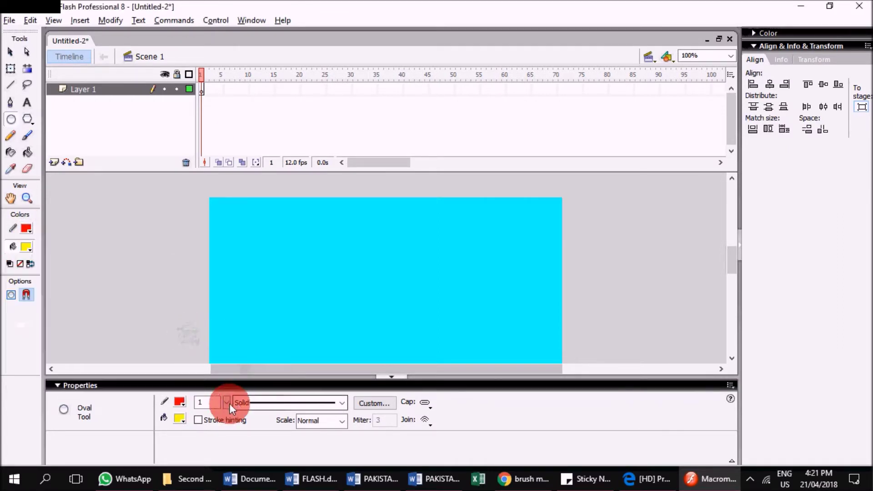
Give the Oval tool a solid stroke with a height of 4 and enlarge the drawing area.
mouse_move(226, 404)
left_mouse_down()
mouse_move(228, 394)
mouse_move(327, 400)
left_mouse_up()
left_click(327, 400)
left_click(319, 398)
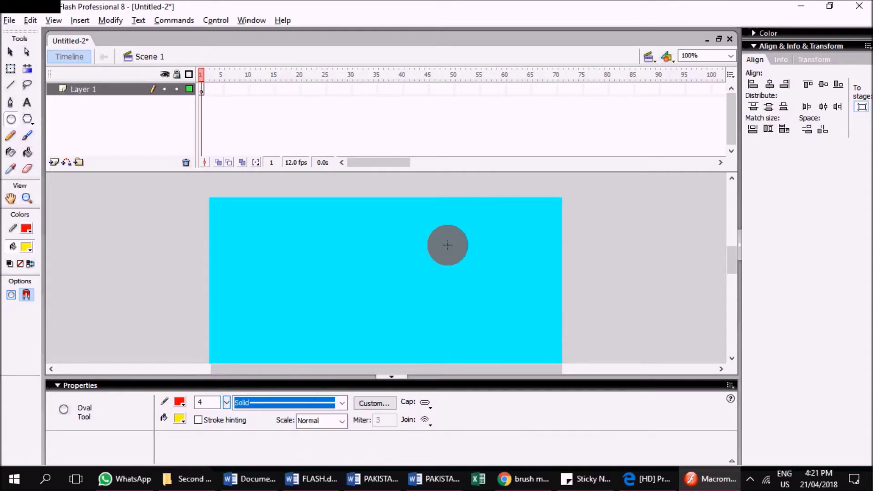
scroll(462, 274, "down", 1)
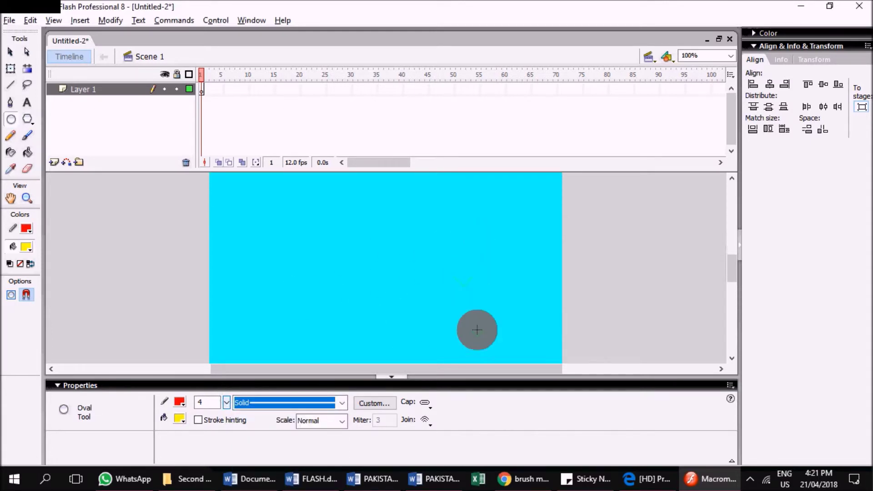
left_click(386, 377)
left_click(559, 299)
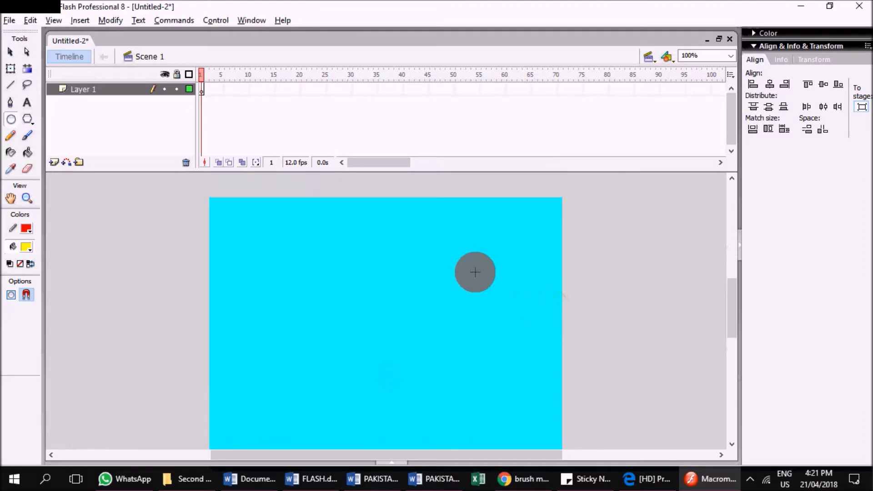
left_click_drag(453, 277, 354, 376)
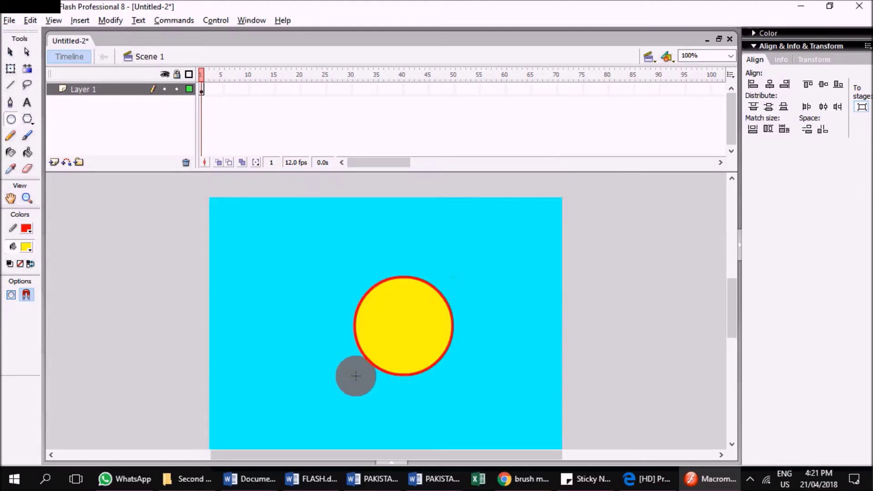
left_click(400, 455)
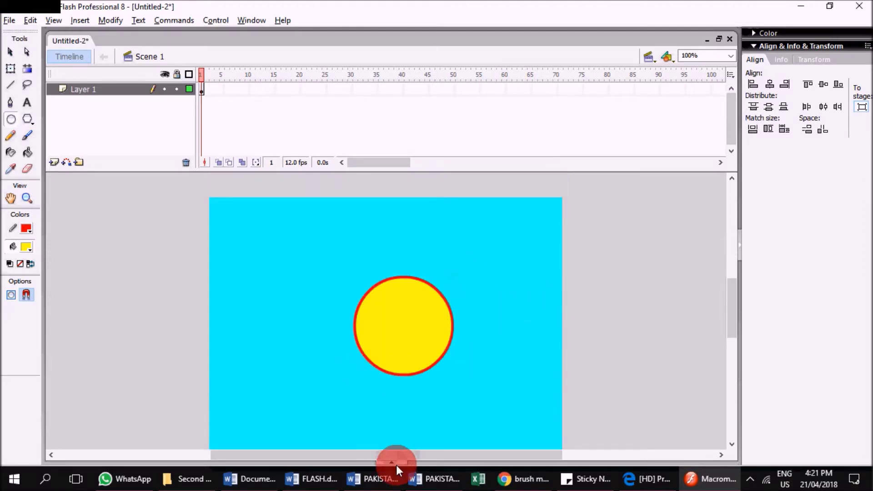
left_click(10, 20)
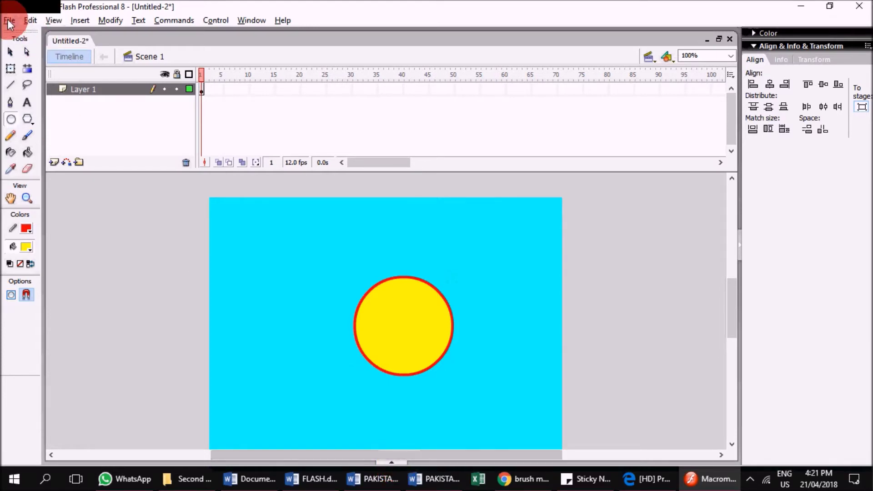
left_click(55, 36)
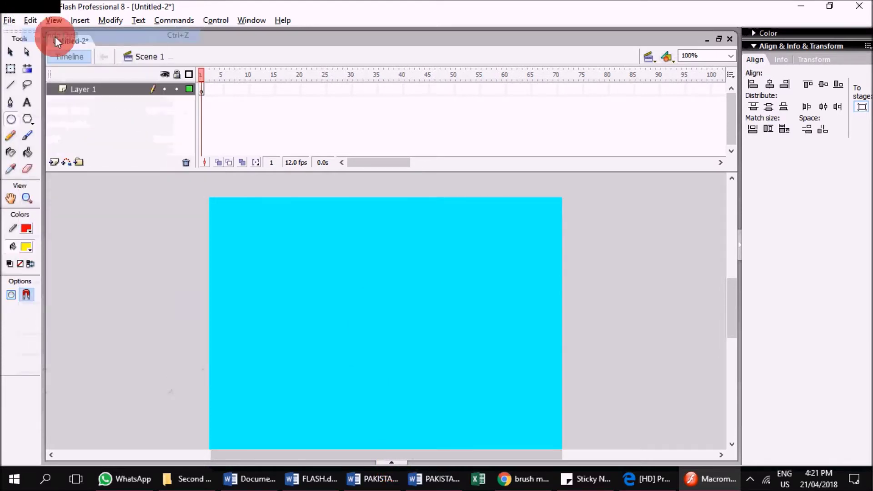
Set the Oval tool's stroke height to 10, keeping the solid red outline.
left_click(396, 463)
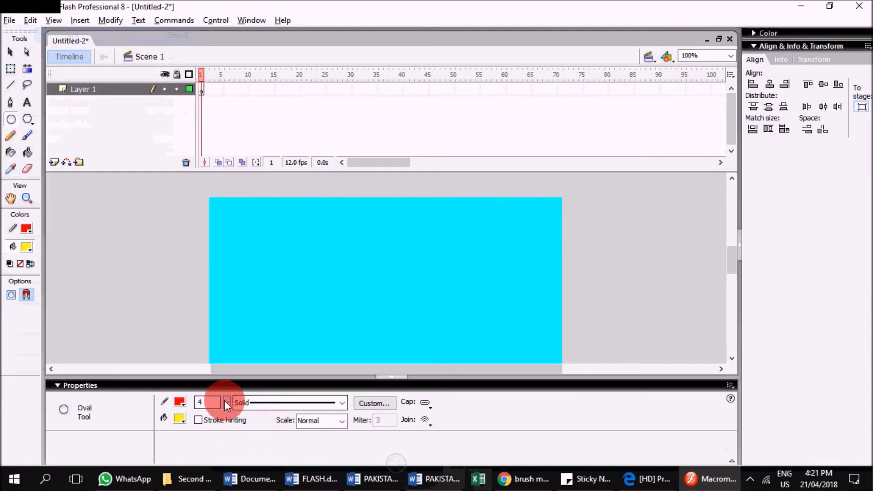
double_click(198, 402)
left_click(201, 398)
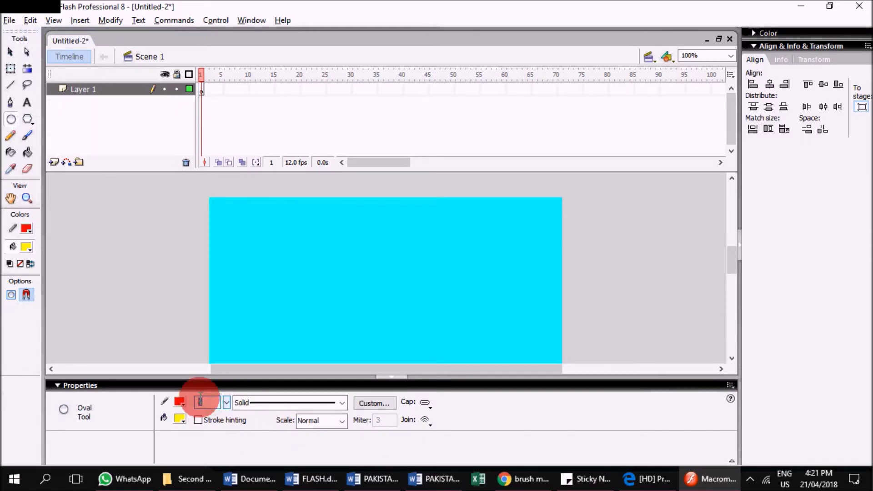
type("10")
left_click(348, 420)
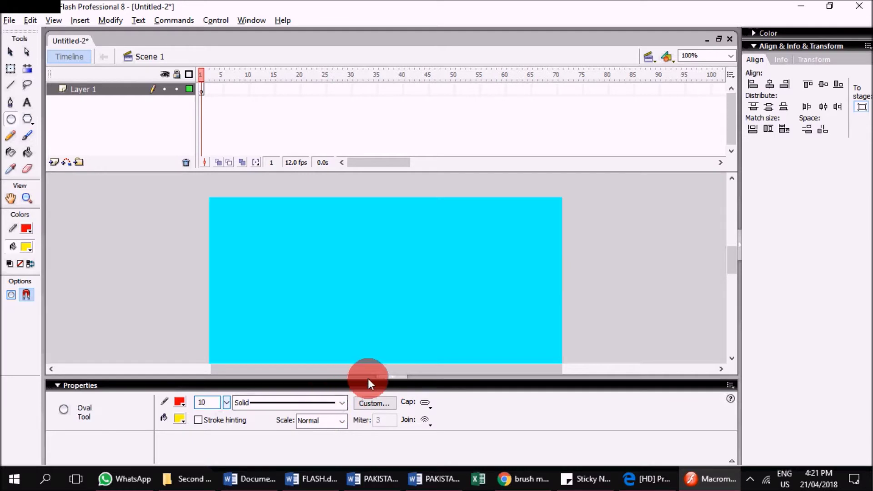
left_click(86, 411)
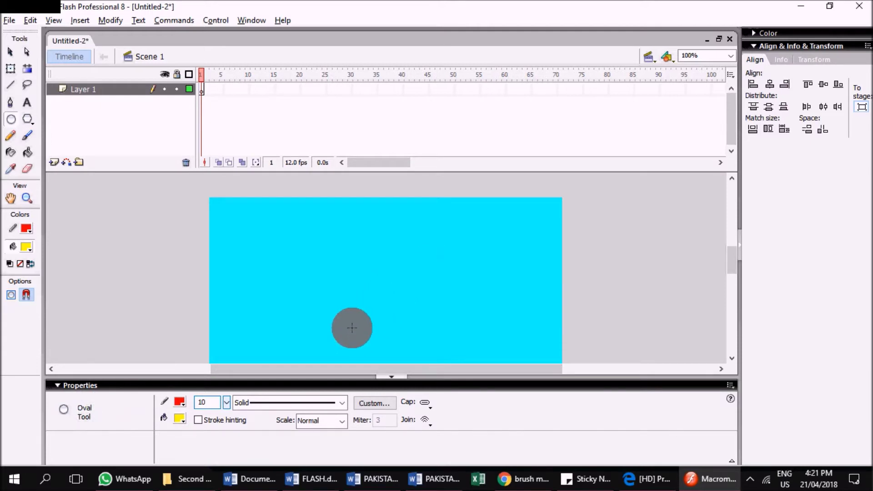
Draw a yellow circle with the thick red outline near the middle of the stage.
left_click(396, 378)
left_click_drag(452, 284, 347, 388)
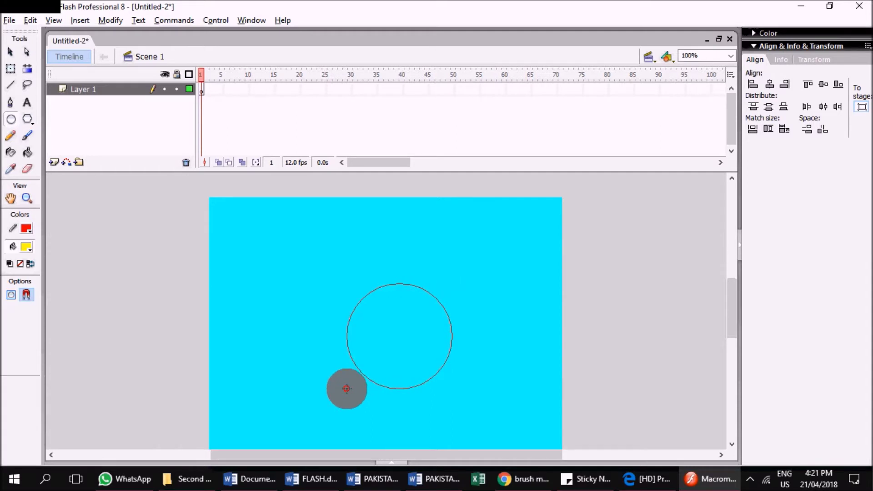
left_click_drag(347, 388, 347, 389)
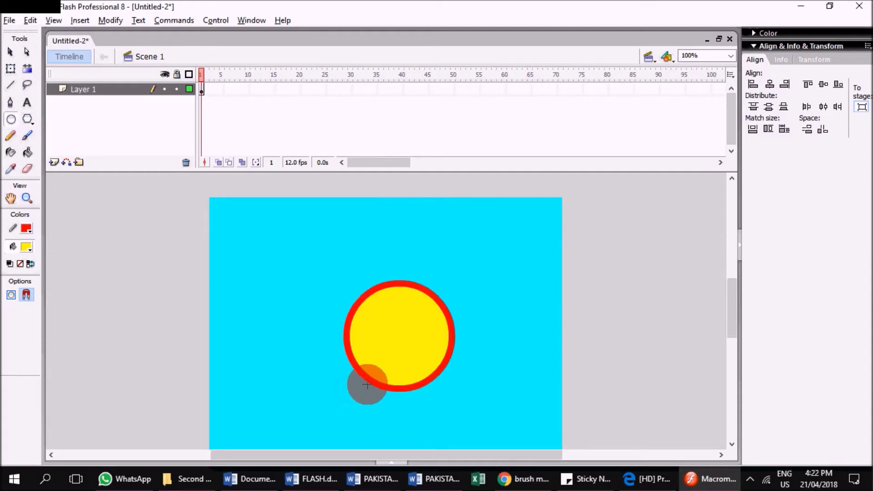
Activate the Brush tool with a purple fill color, the sixth-smallest brush size and the round brush shape.
left_click(28, 135)
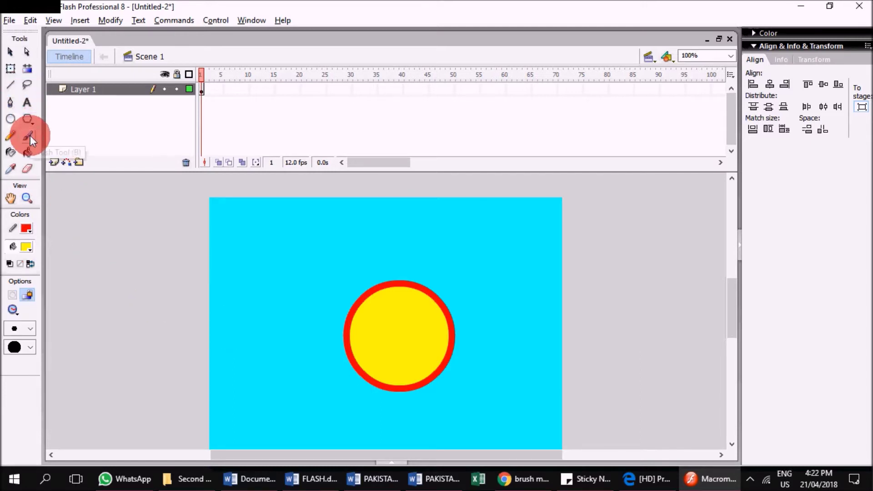
left_click(29, 248)
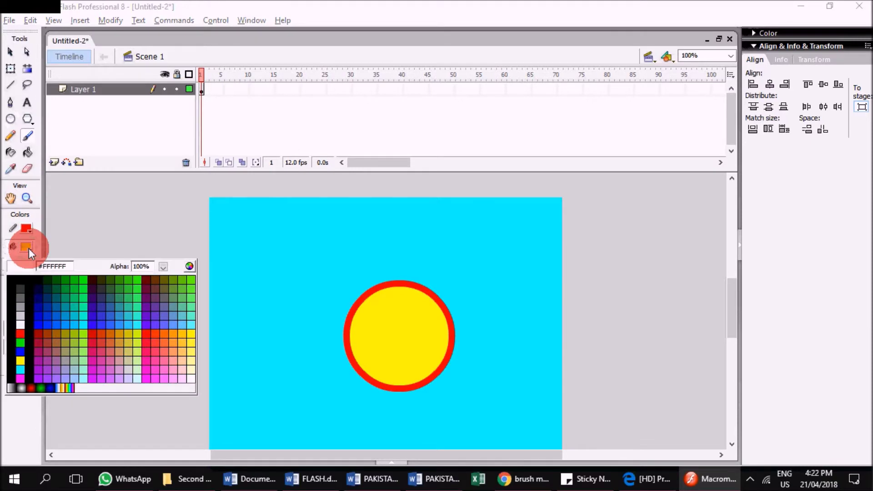
left_click(103, 377)
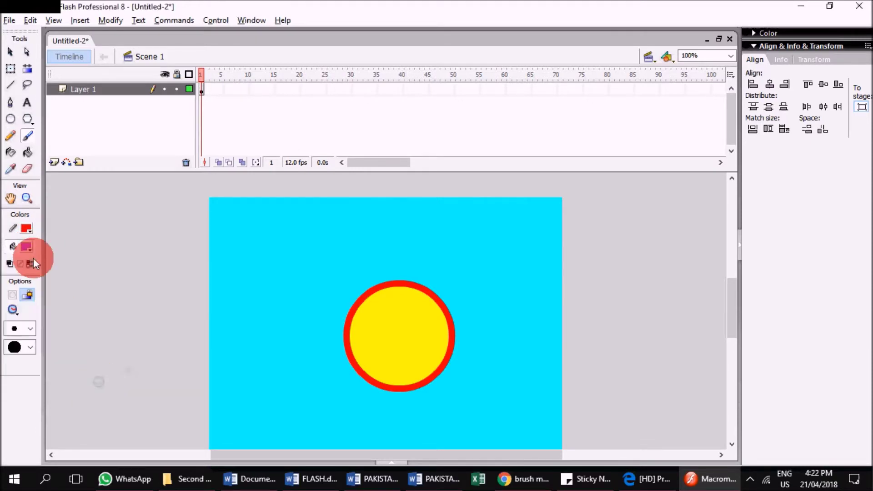
left_click(23, 328)
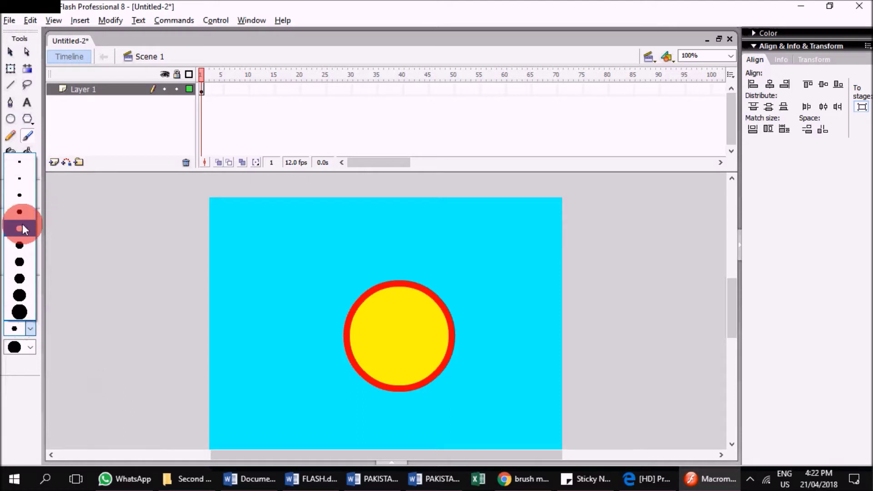
left_click(21, 249)
left_click(31, 349)
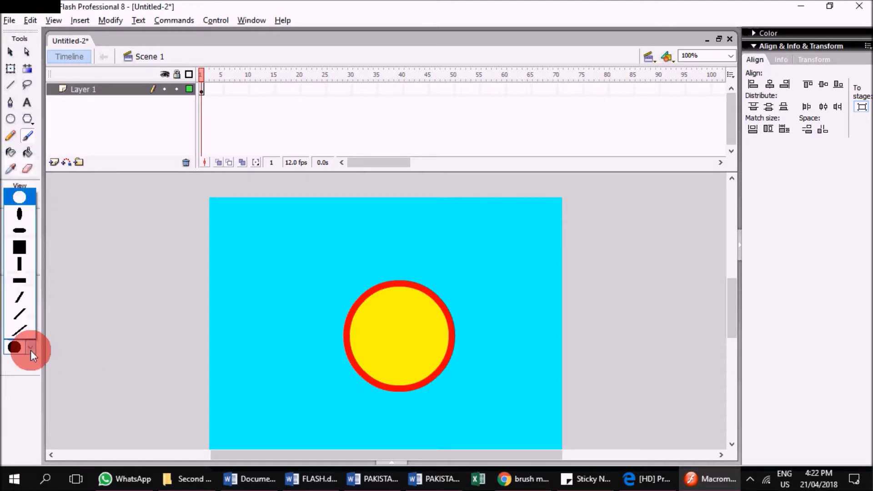
left_click(21, 200)
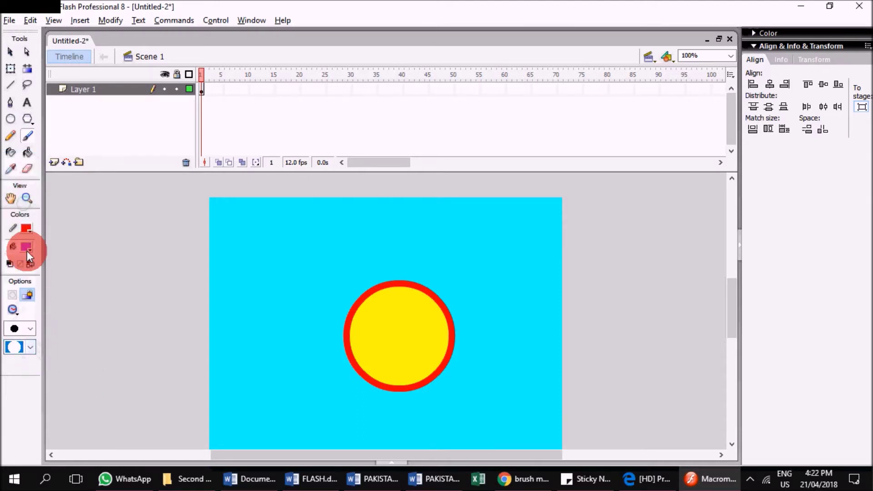
Paint a horizontal purple stroke across the upper part of the circle in Paint Normal mode.
left_click(16, 312)
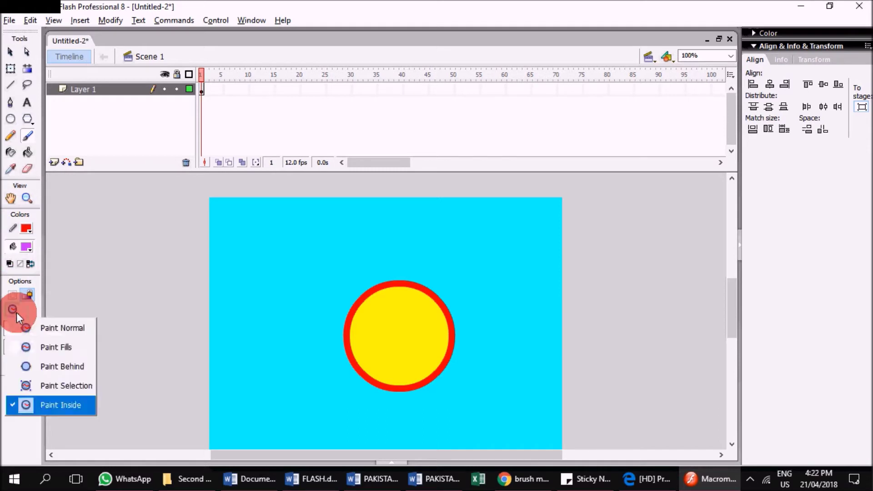
left_click(36, 331)
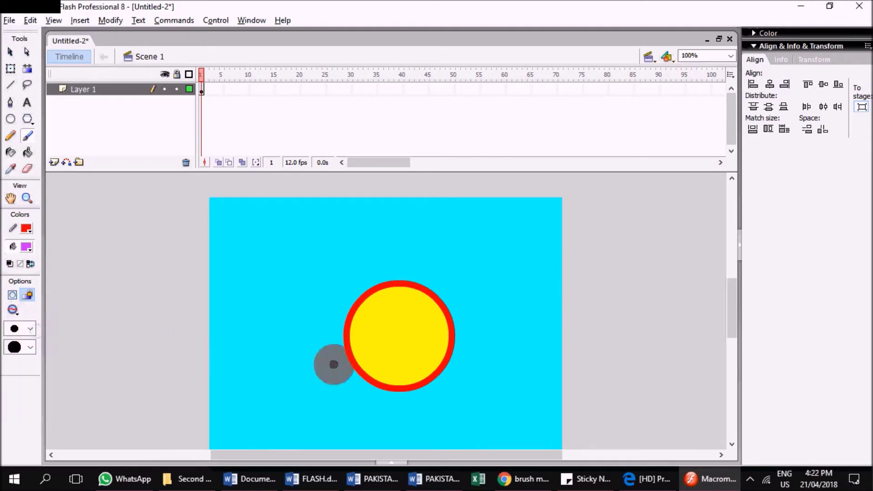
left_click_drag(474, 305, 326, 312)
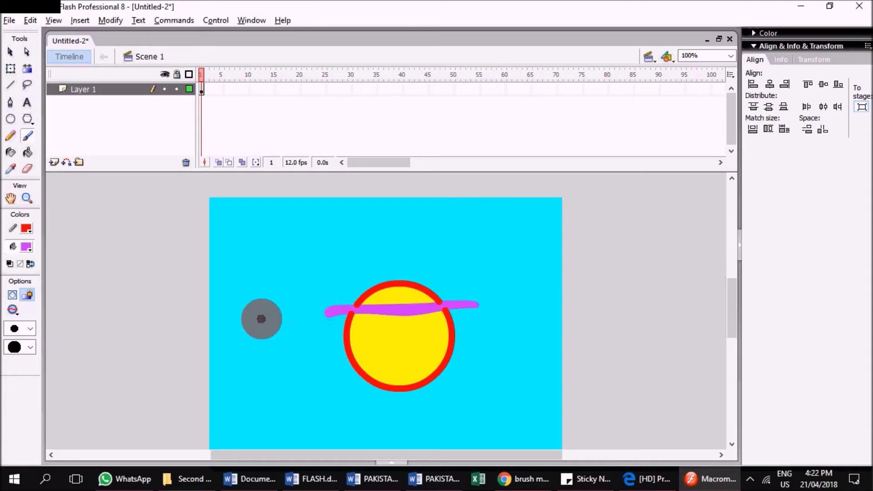
Paint a second horizontal stroke across the circle just below the first one in Paint Fills mode.
left_click(15, 312)
left_click(45, 347)
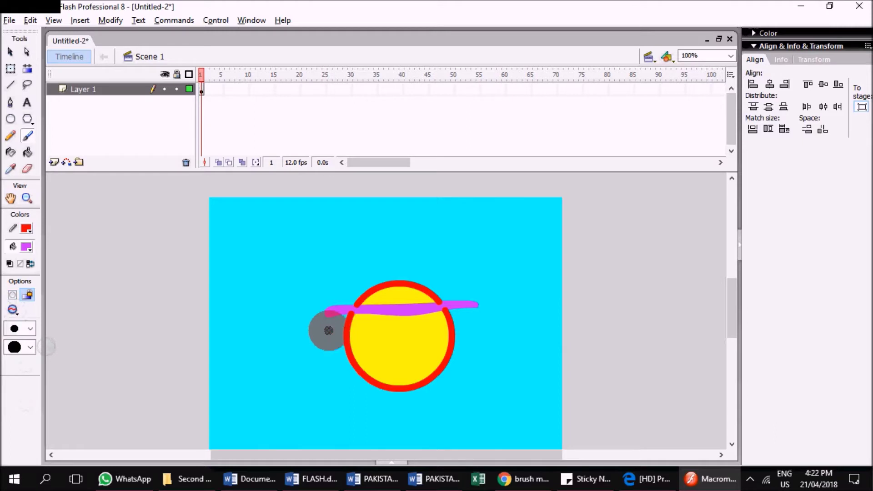
left_click_drag(318, 331, 481, 328)
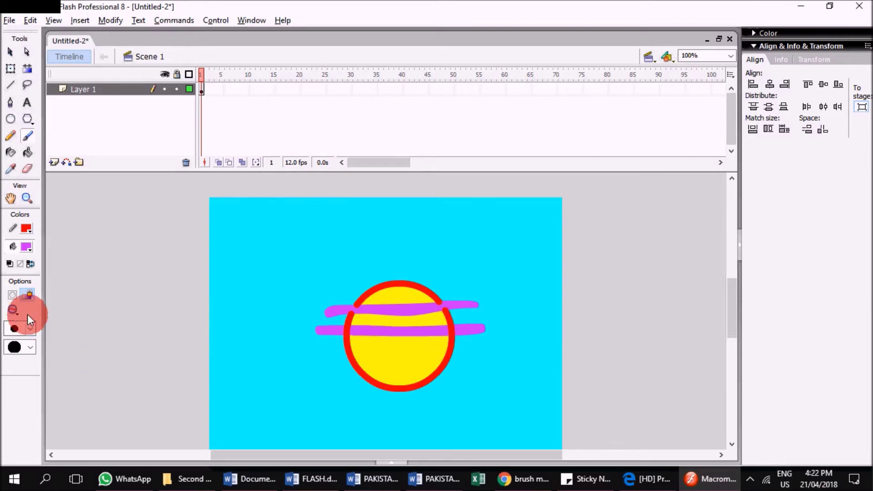
Paint a third horizontal stroke below the other two in Paint Behind mode, extending past both sides of the circle.
left_click(13, 309)
left_click(48, 370)
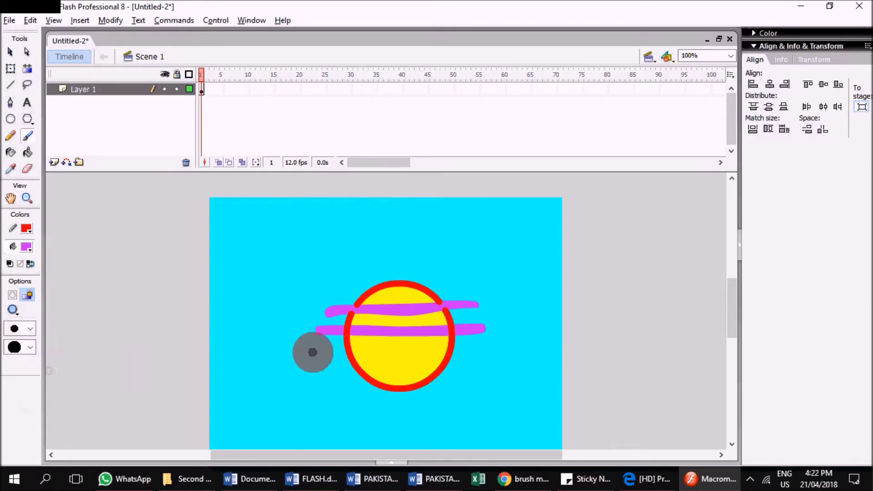
left_click_drag(310, 350, 484, 344)
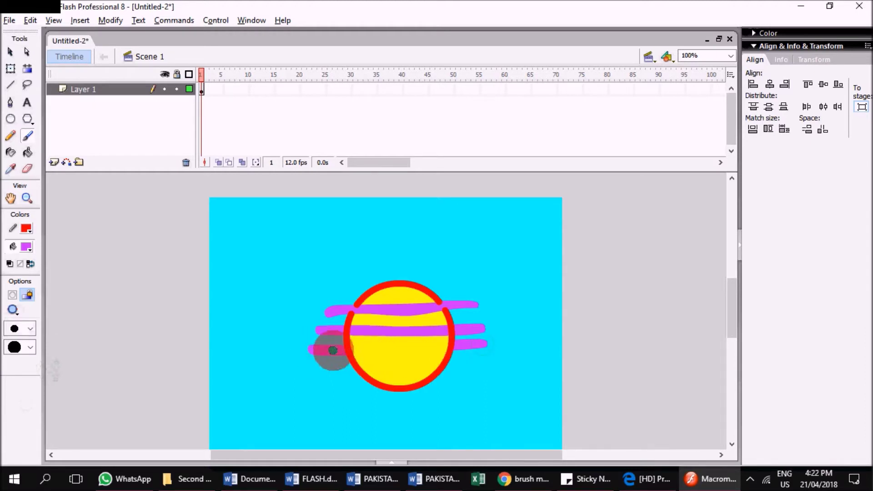
left_click(25, 329)
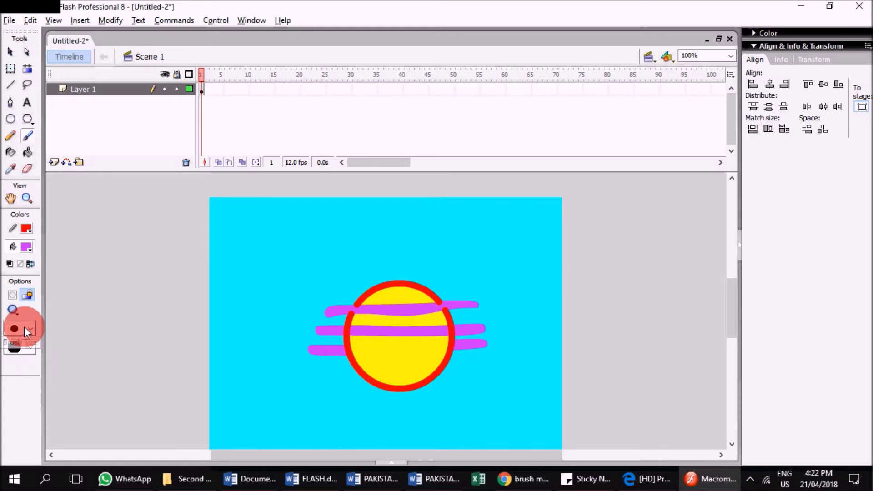
Switch the brush to Paint Selection mode and try to paint across the circle's lower part with nothing selected.
left_click(14, 310)
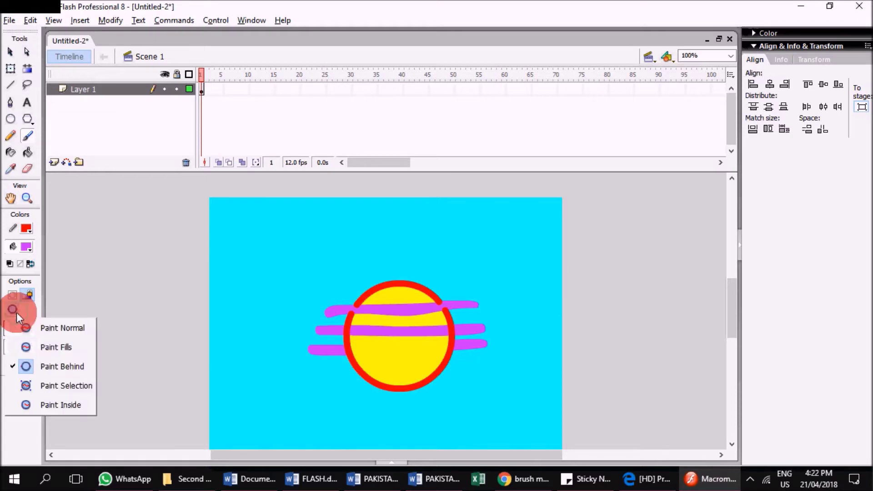
left_click(57, 387)
left_click_drag(318, 371, 481, 368)
left_click_drag(331, 369, 467, 366)
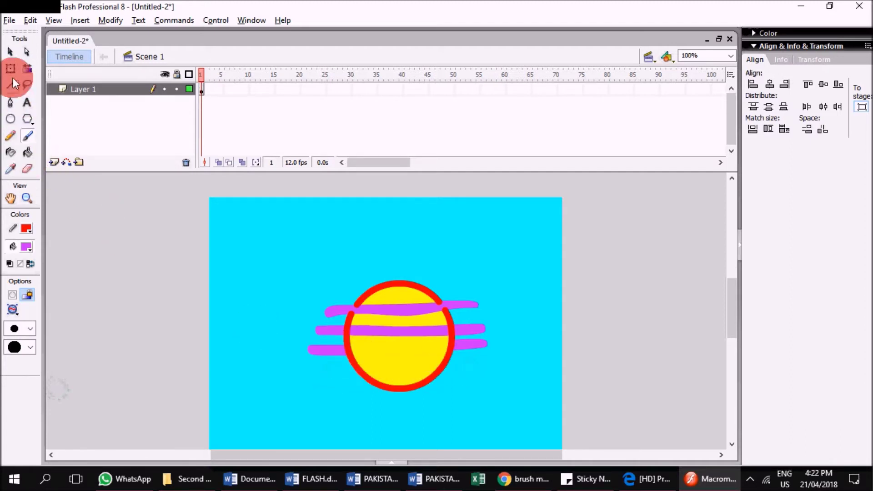
Select the lower-right section of the circle with the Selection tool and brush a horizontal purple stroke across it.
left_click(8, 52)
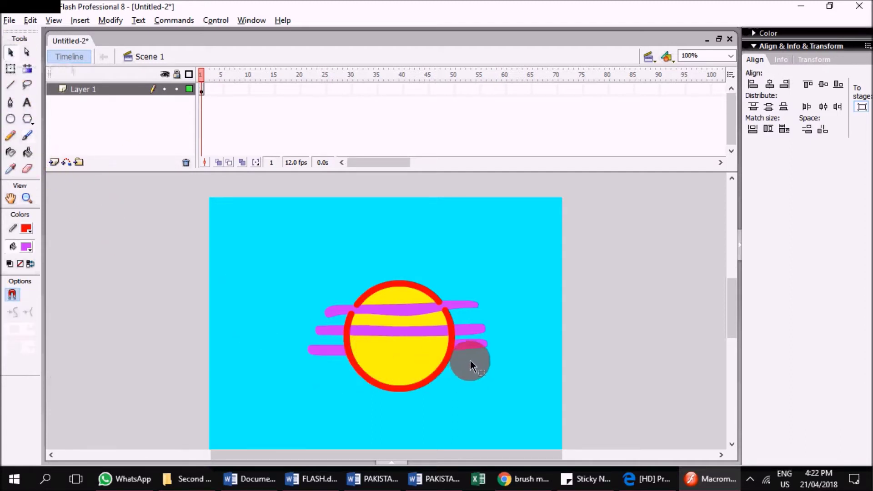
left_click_drag(406, 378, 398, 402)
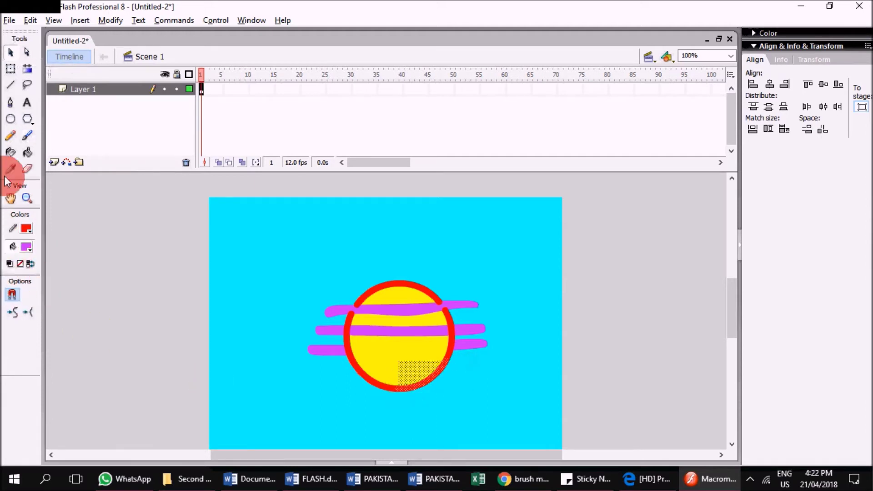
left_click(26, 132)
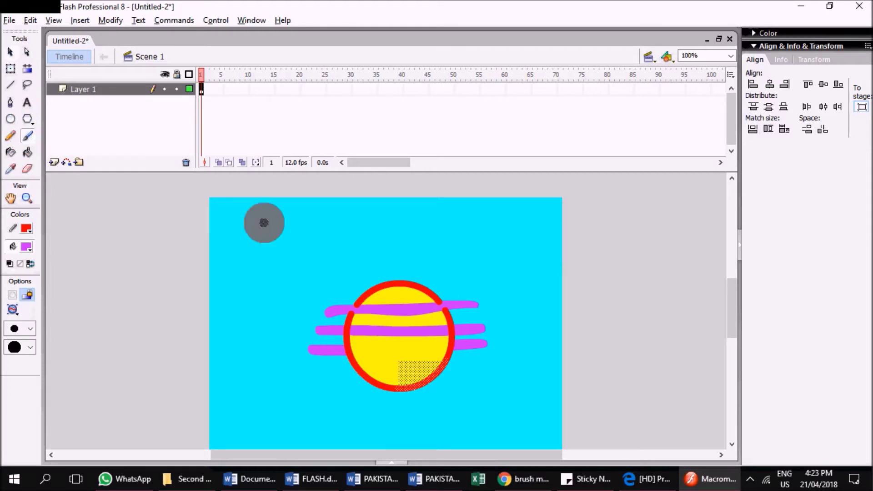
left_click_drag(346, 377, 483, 376)
Deselect the circle's lower-right section and set the Brush tool to Paint Inside mode.
left_click(15, 347)
left_click(13, 311)
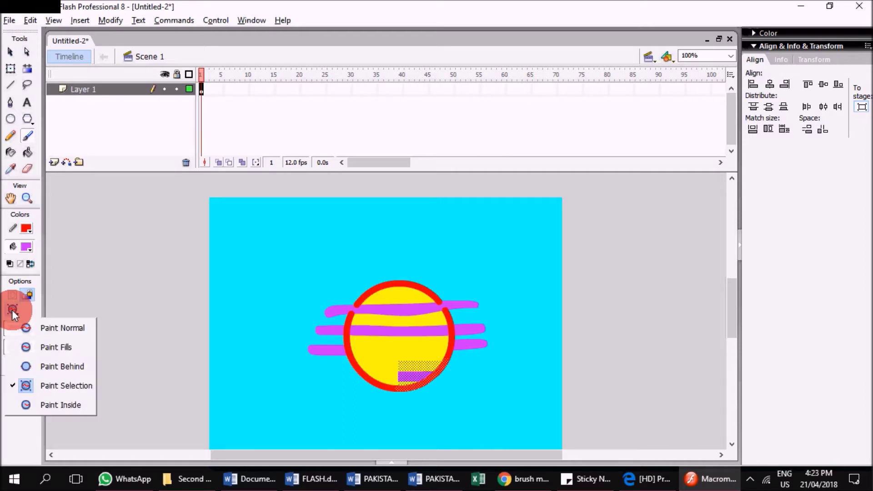
left_click(50, 402)
left_click(24, 156)
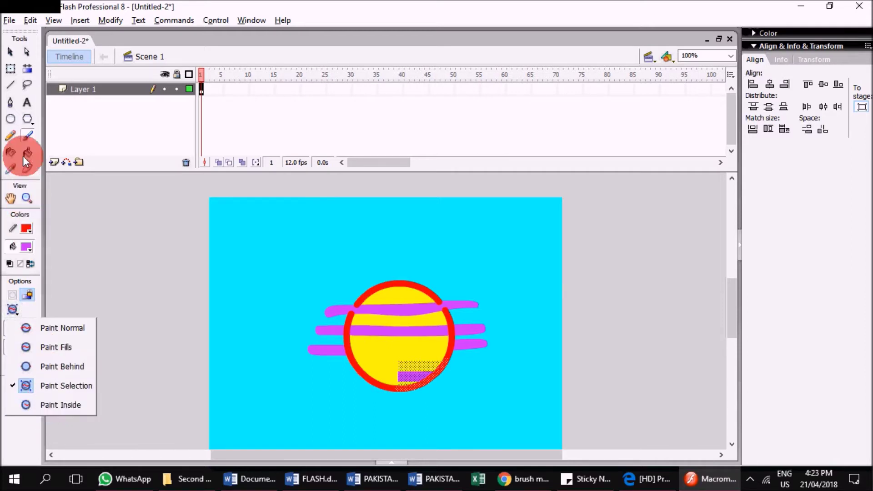
left_click(10, 51)
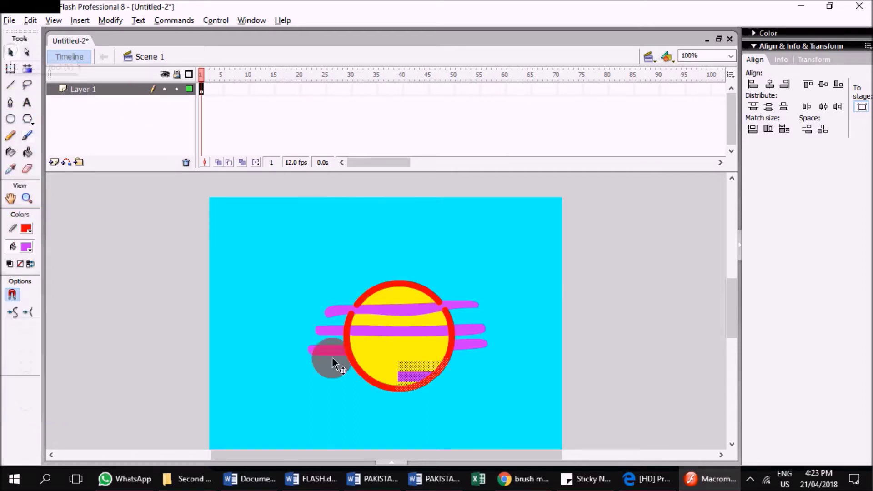
left_click(372, 408)
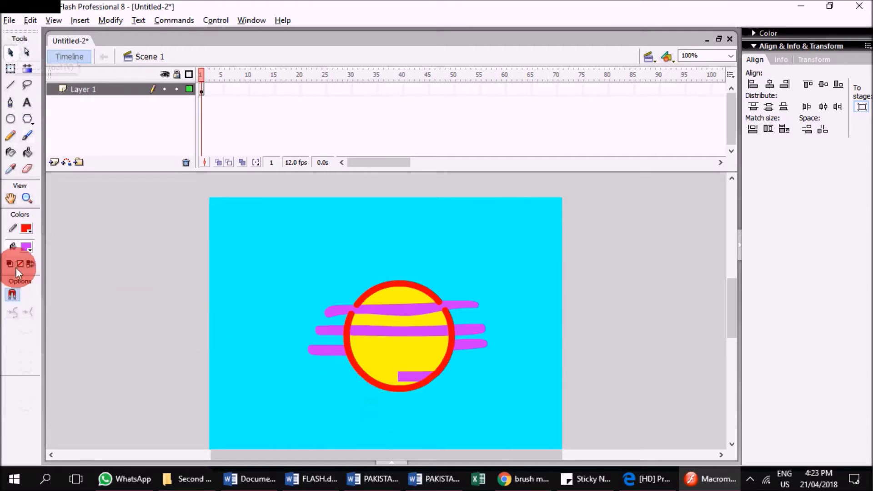
left_click(27, 135)
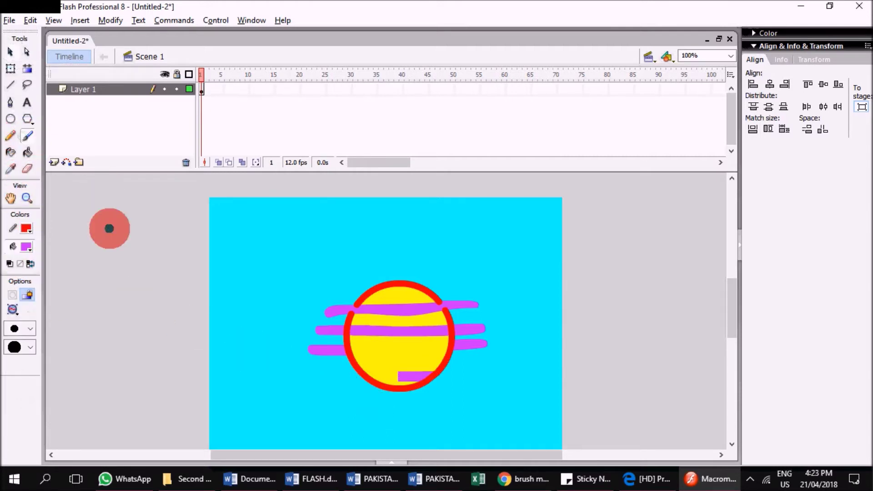
left_click(12, 311)
left_click(61, 405)
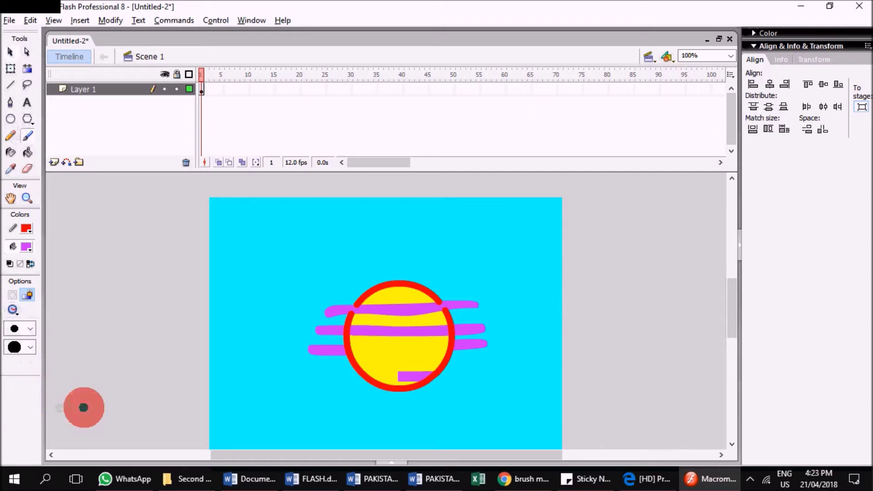
Brush a fourth horizontal purple stroke across the yellow circle in Paint Inside mode, starting and ending outside its outline.
left_click_drag(325, 367, 482, 361)
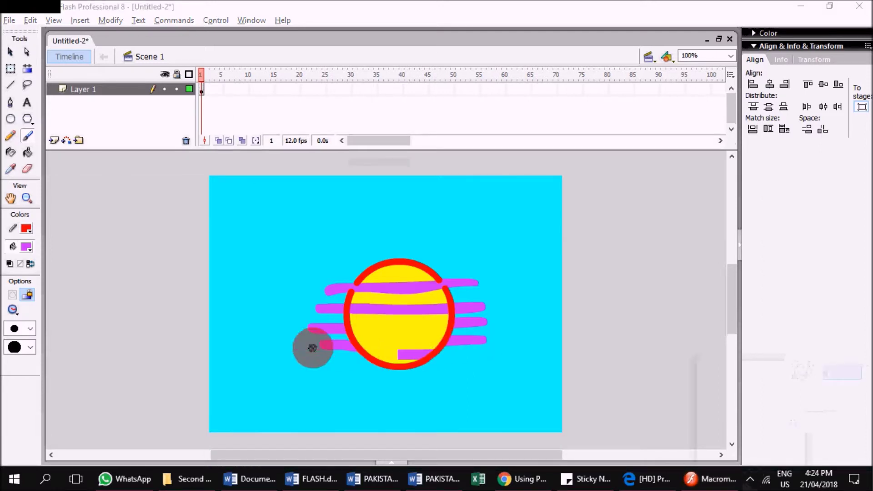
Draw two purple ovals with red outlines, one to the upper left of the circle and one to its lower left.
left_click(16, 117)
left_click_drag(321, 213, 257, 263)
mouse_move(376, 364)
left_mouse_down()
mouse_move(315, 384)
mouse_move(294, 418)
left_mouse_up()
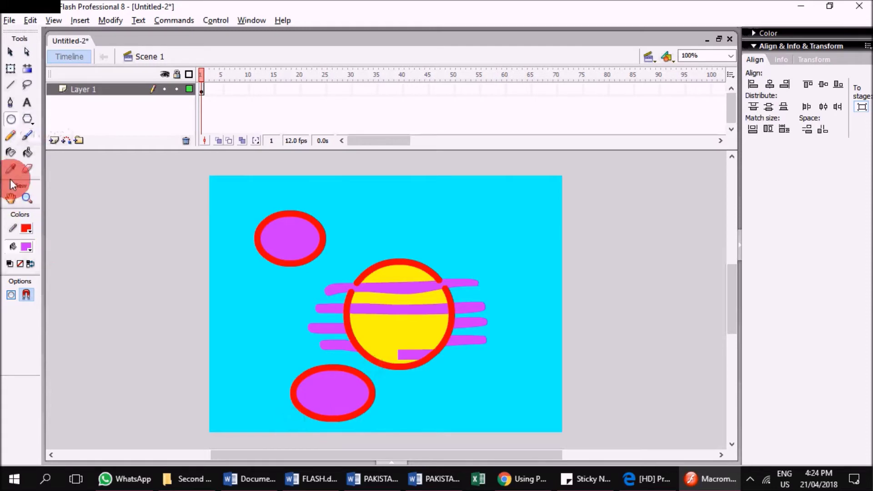
Fill the lower oval with yellow-green using the Paint Bucket.
left_click(26, 135)
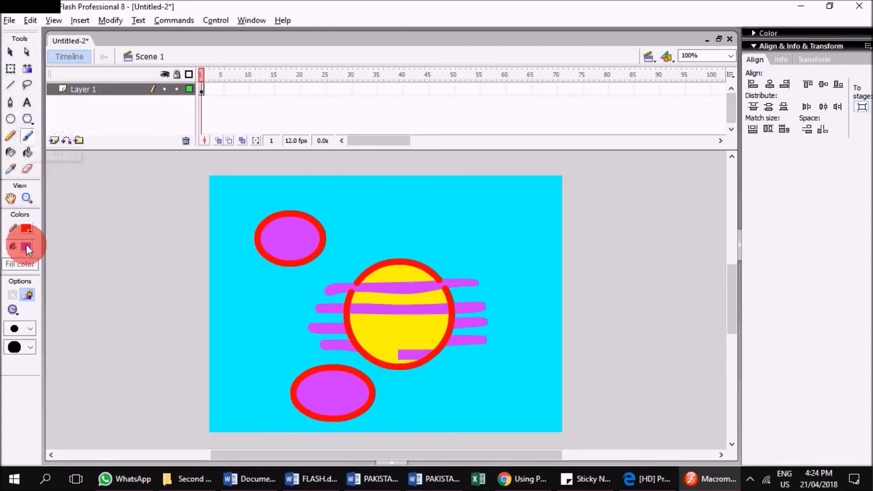
left_click(29, 153)
left_click(27, 246)
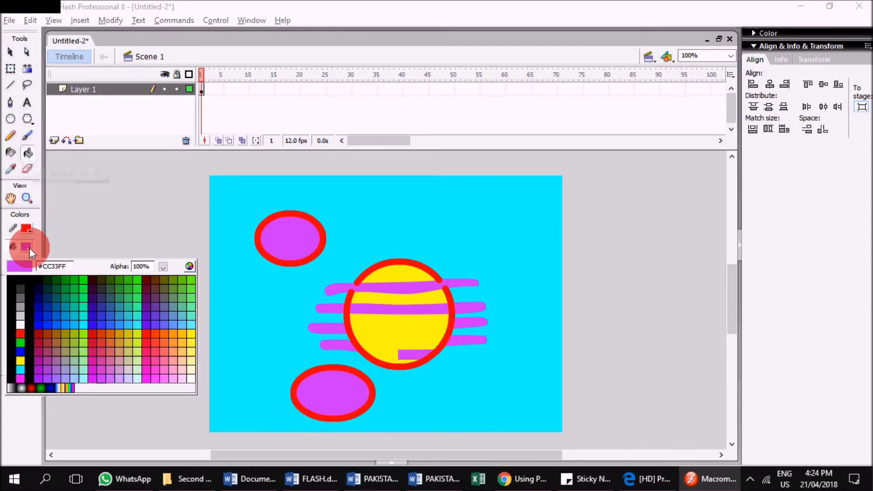
left_click(136, 334)
left_click(317, 386)
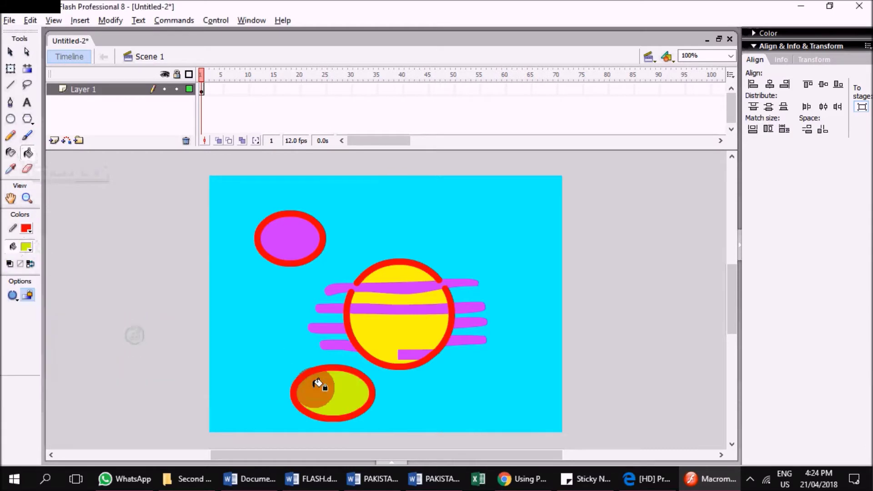
Set the Brush tool to a blue fill in Paint Inside mode.
left_click(27, 136)
left_click(28, 246)
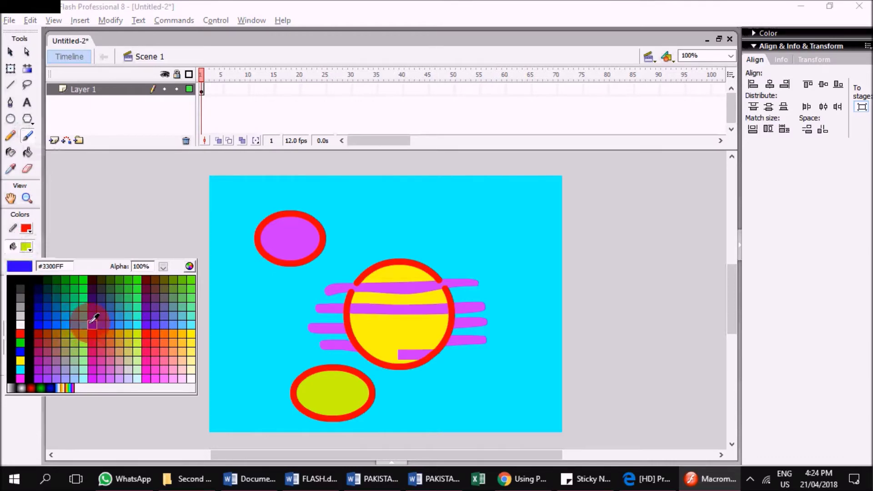
left_click(108, 319)
left_click(19, 307)
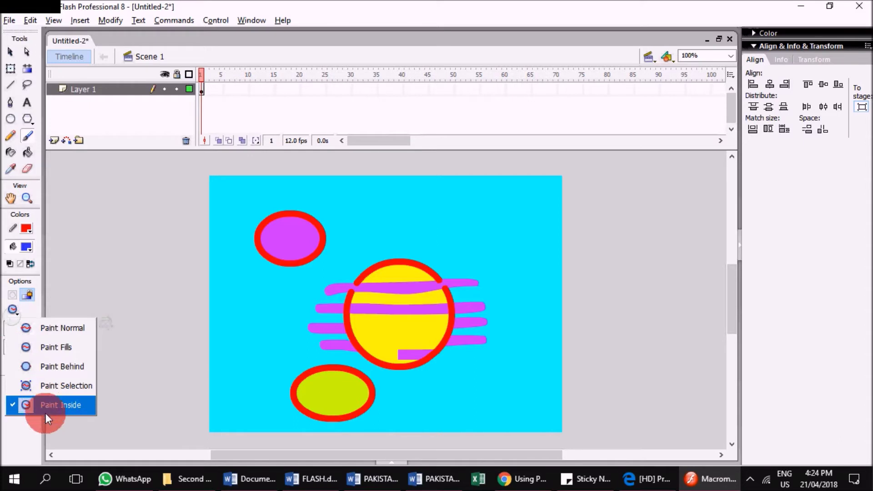
left_click(51, 406)
Try blue Paint Inside strokes from outside the circle and from its yellow fill toward the lower oval, undoing each one.
mouse_move(455, 357)
left_mouse_down()
mouse_move(376, 354)
mouse_move(346, 381)
left_mouse_up()
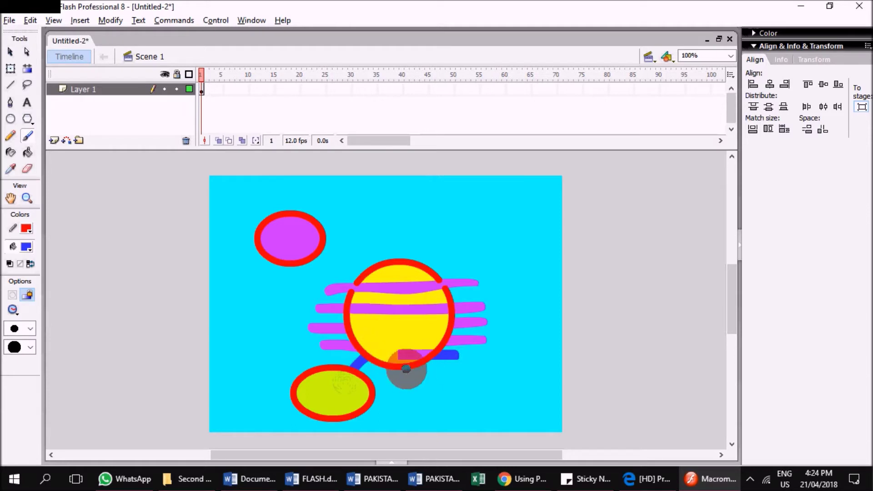
key("ctrl+z")
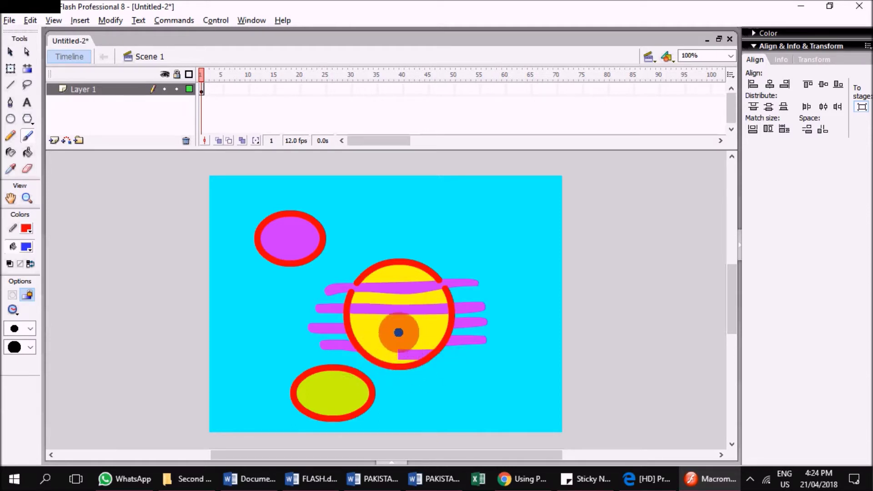
mouse_move(403, 329)
left_mouse_down()
mouse_move(369, 349)
mouse_move(364, 374)
left_mouse_up()
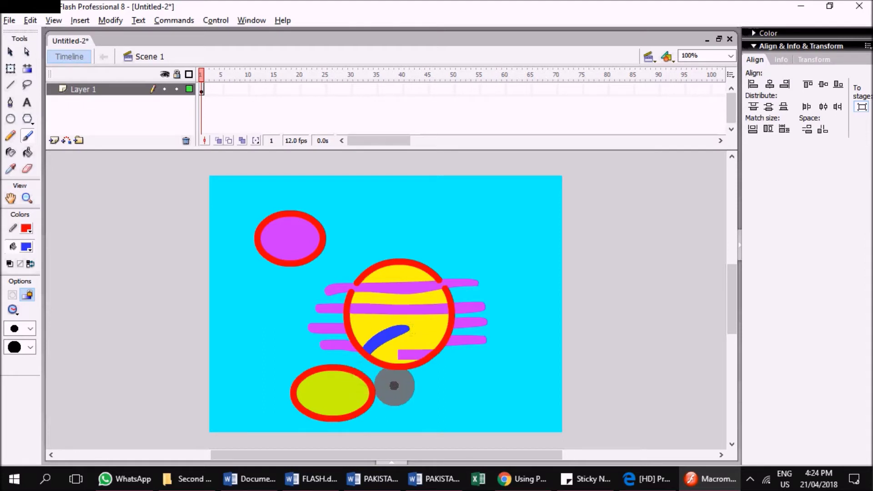
key("ctrl+z")
mouse_move(410, 334)
left_mouse_down()
mouse_move(323, 396)
mouse_move(359, 380)
left_mouse_up()
key("ctrl+z")
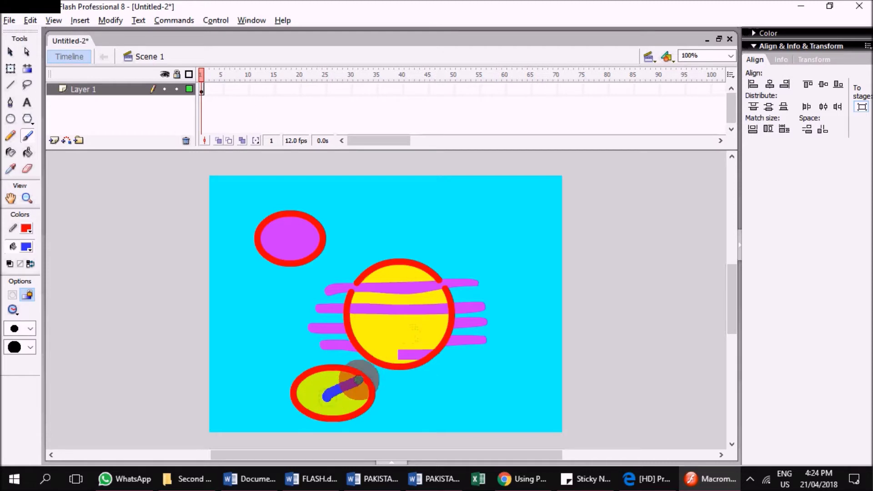
Try blue Paint Inside strokes across the yellow-green oval, starting both inside and outside its outline, and undo them.
key("ctrl+z")
left_click_drag(298, 378, 402, 392)
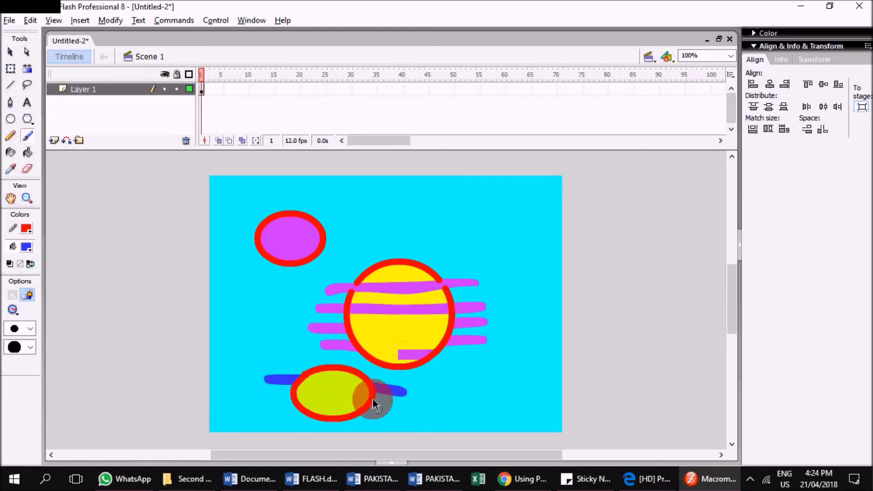
left_click_drag(343, 396, 284, 379)
key("ctrl+z")
mouse_move(330, 397)
left_mouse_down()
mouse_move(411, 392)
mouse_move(385, 417)
left_mouse_up()
key("ctrl+z")
Paint short blue strokes starting inside the yellow-green oval and in different sections of the circle, plus ones crossing its outline from outside.
left_click_drag(327, 389, 390, 411)
left_click_drag(384, 336, 384, 378)
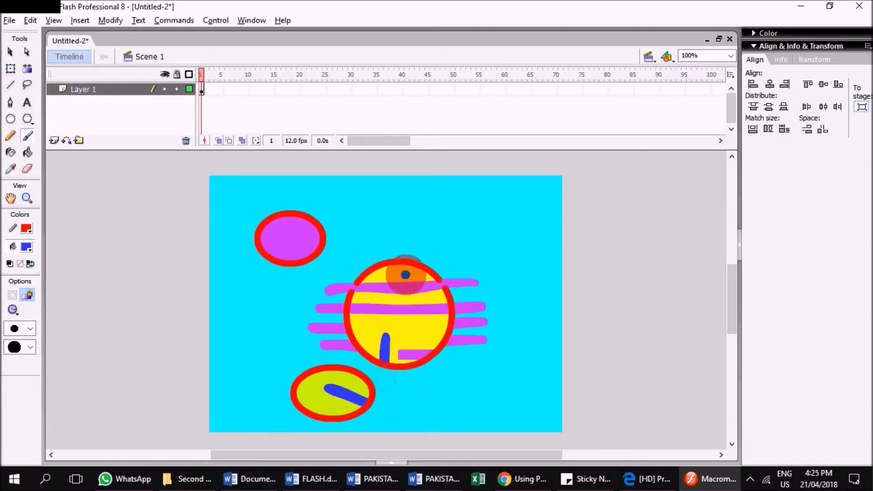
left_click_drag(401, 319, 427, 237)
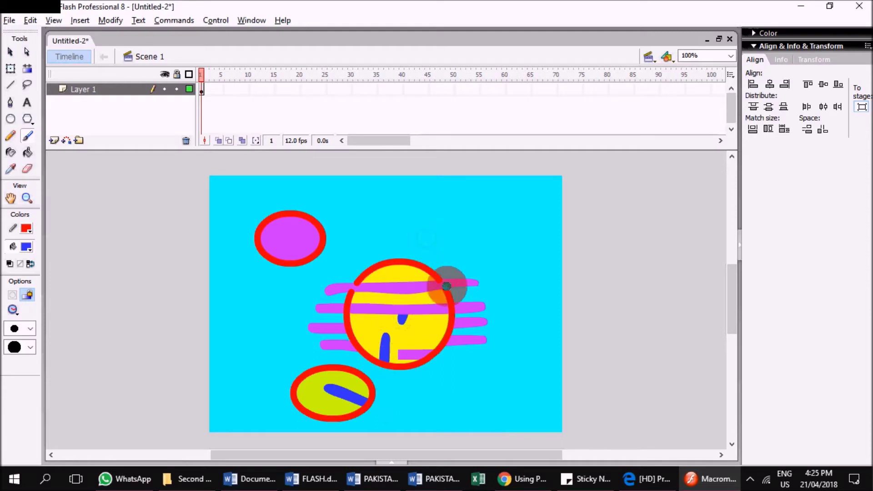
left_click_drag(425, 297, 396, 272)
left_click_drag(360, 319, 361, 328)
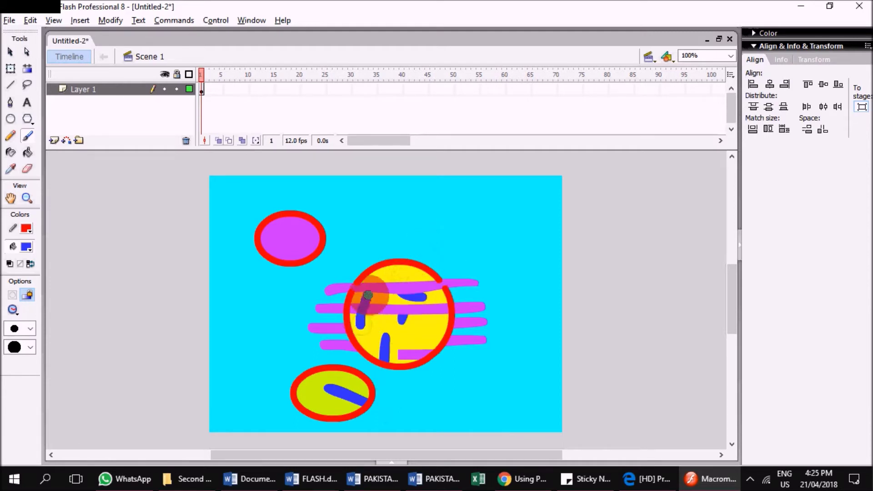
mouse_move(402, 278)
left_mouse_down()
mouse_move(431, 261)
mouse_move(415, 279)
mouse_move(430, 298)
mouse_move(456, 300)
left_mouse_up()
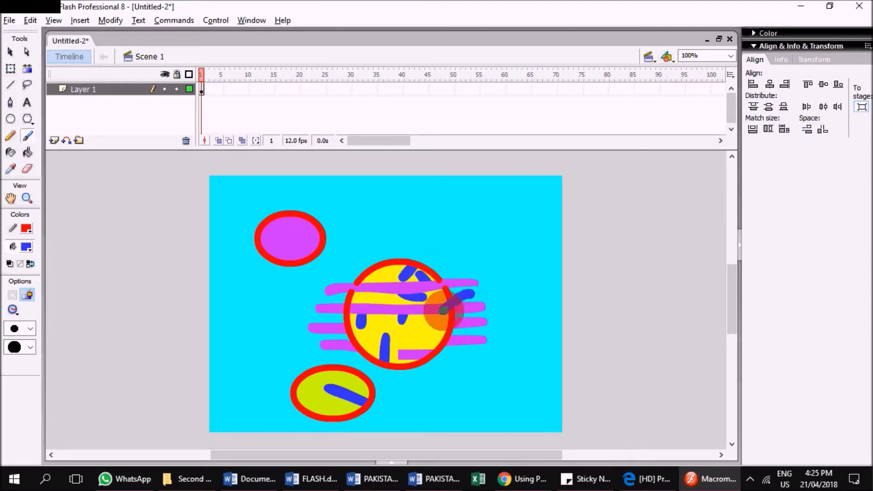
left_click_drag(425, 364, 430, 386)
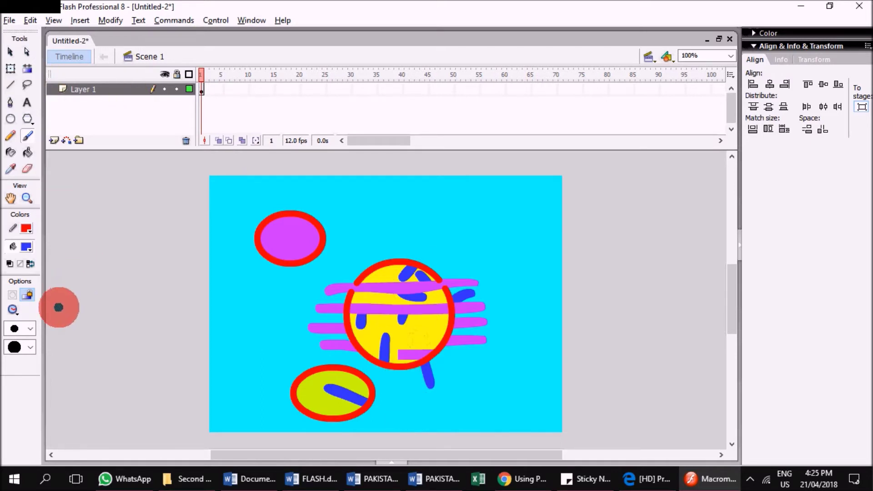
Draw a stepped red line above and to the right of the circle with the Pencil tool in Straighten mode.
left_click(9, 136)
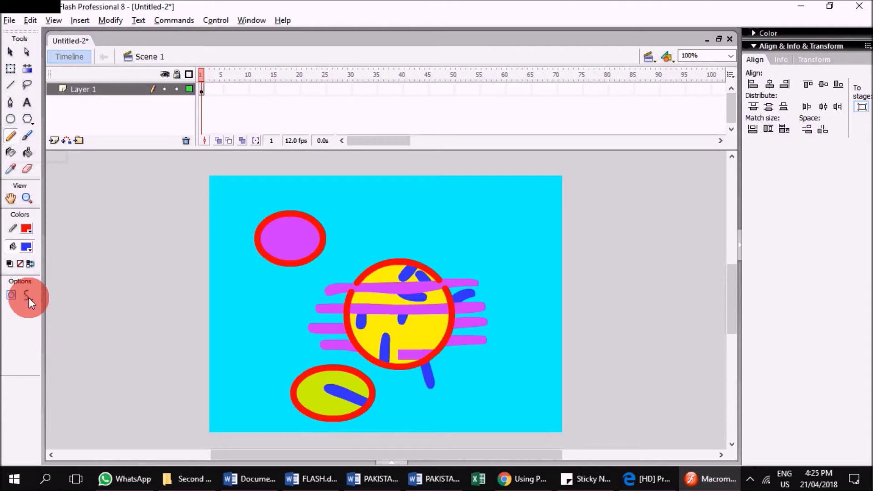
left_click(28, 297)
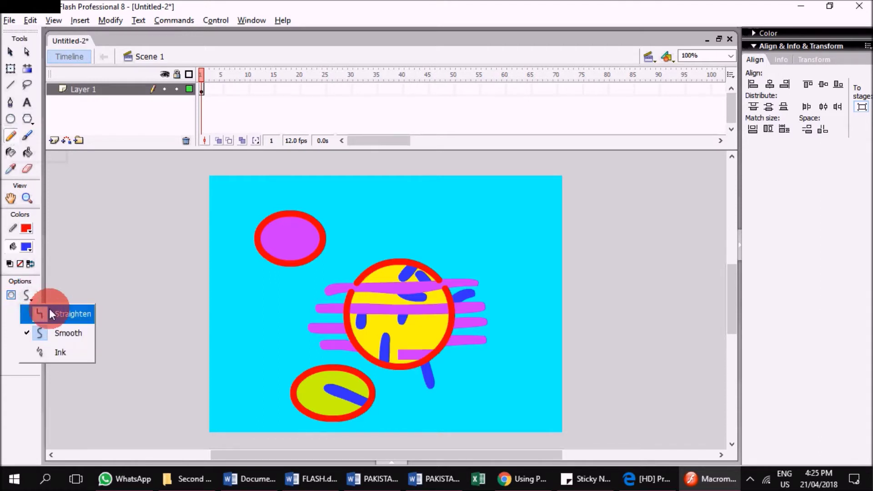
left_click(50, 311)
mouse_move(359, 198)
left_mouse_down()
mouse_move(476, 203)
mouse_move(479, 252)
mouse_move(517, 257)
mouse_move(521, 325)
left_mouse_up()
Draw two red Pencil lines in Smooth mode, one in the stage's upper-right corner and one near its left edge.
left_click(28, 296)
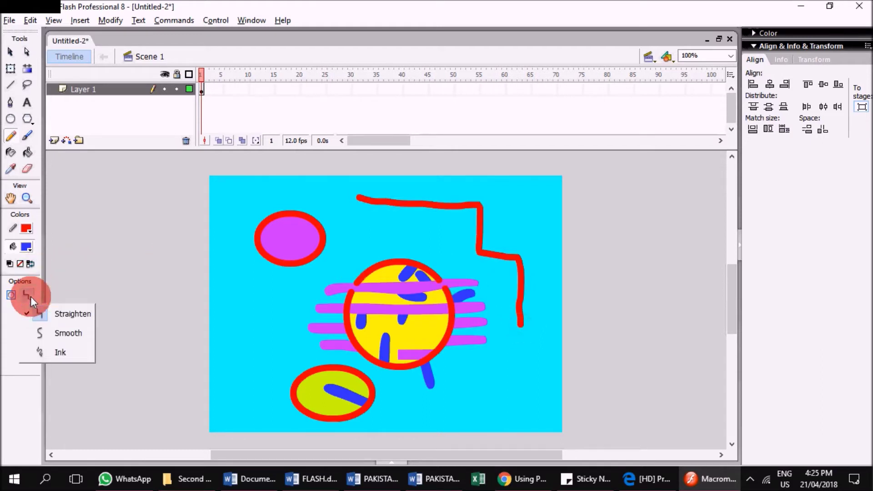
left_click(54, 334)
mouse_move(493, 192)
left_mouse_down()
mouse_move(535, 196)
mouse_move(551, 266)
mouse_move(546, 291)
left_mouse_up()
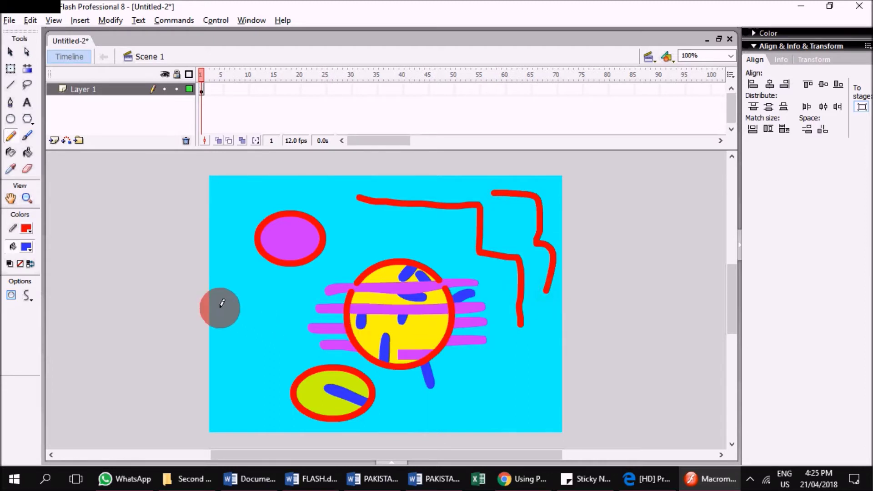
mouse_move(216, 308)
left_mouse_down()
mouse_move(265, 343)
mouse_move(291, 338)
left_mouse_up()
Draw another red Pencil line in Straighten mode just above the smooth line near the stage's left edge.
left_click(28, 296)
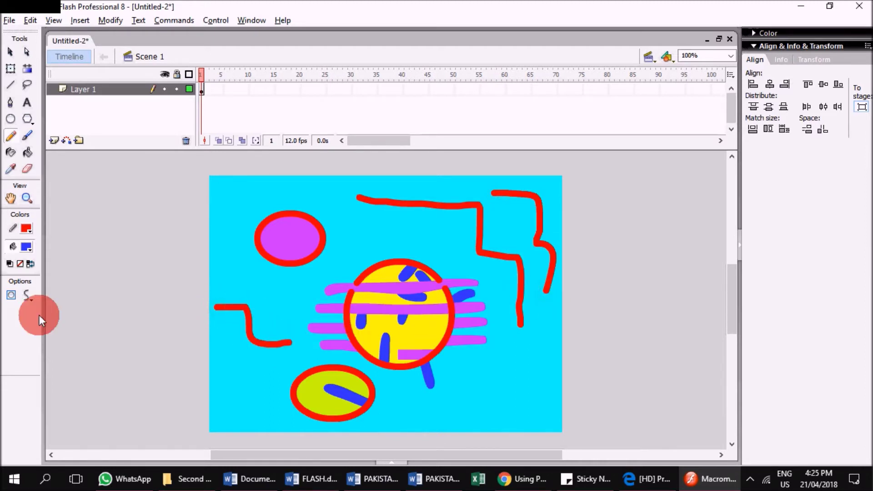
left_click(55, 314)
mouse_move(212, 272)
left_mouse_down()
mouse_move(246, 271)
mouse_move(280, 309)
mouse_move(303, 303)
left_mouse_up()
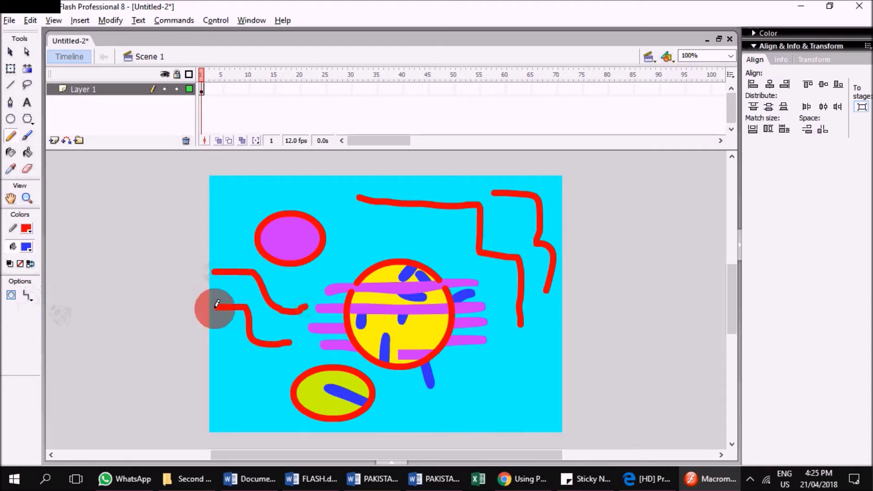
left_click(7, 301)
left_click(29, 235)
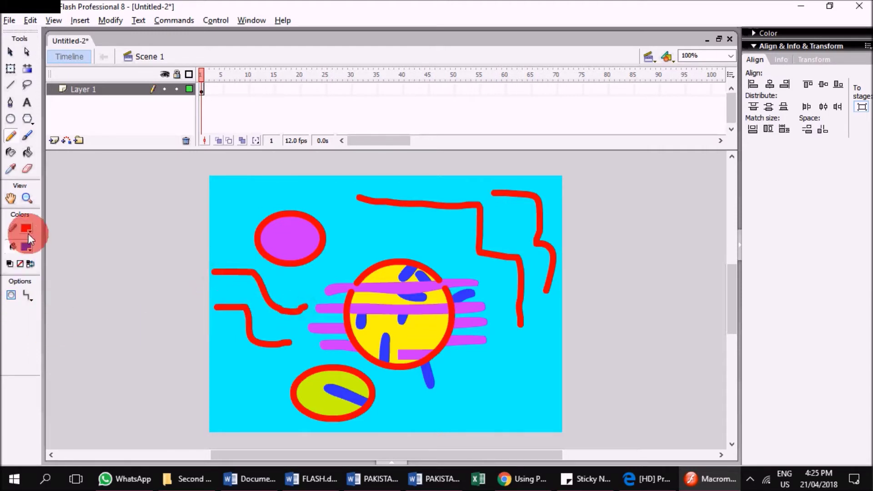
left_click(11, 134)
left_click(10, 295)
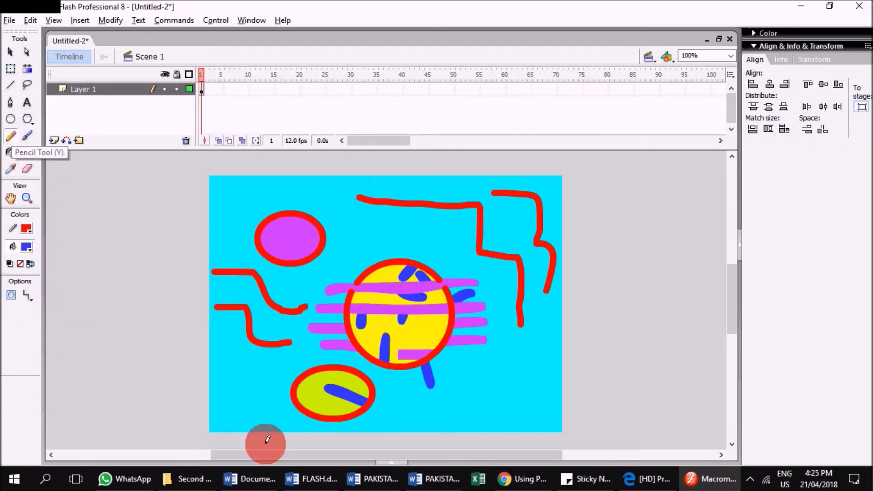
Set the Pencil's custom stroke style type to Dashed.
left_click(392, 464)
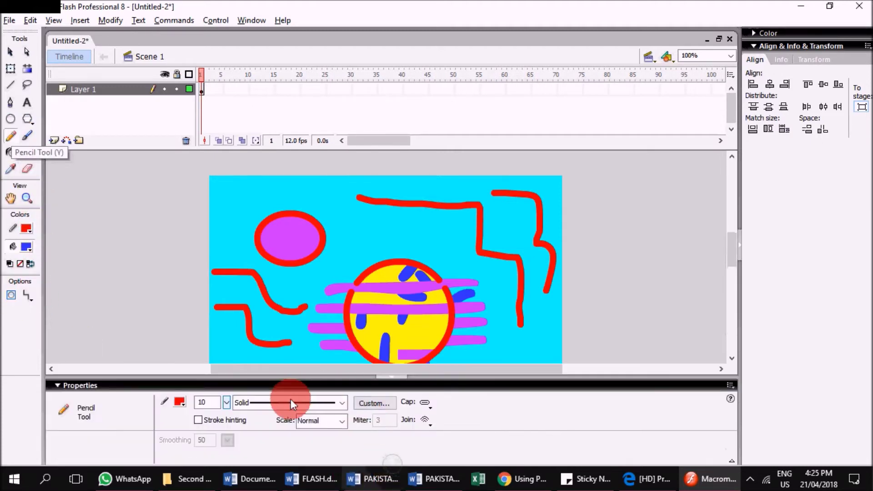
left_click(384, 404)
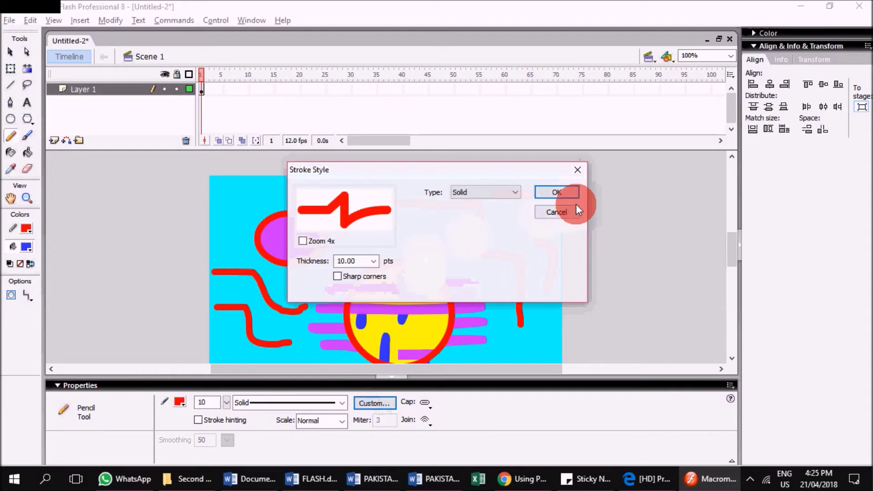
left_click(498, 193)
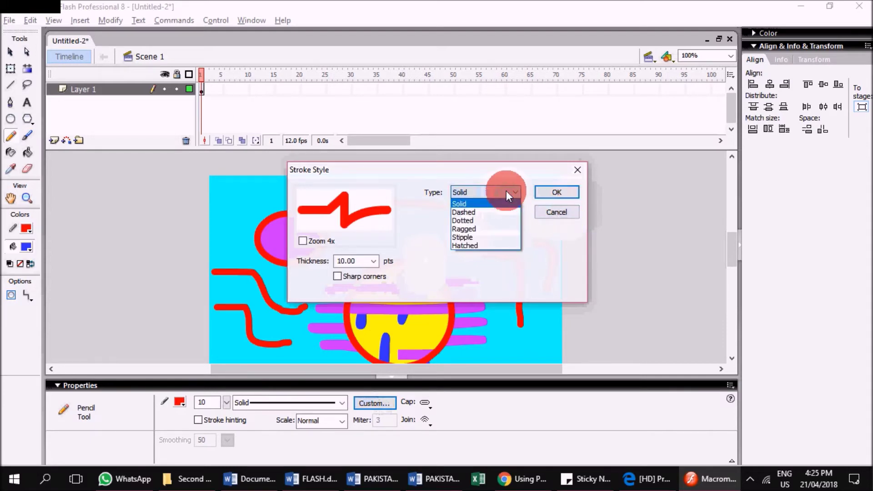
left_click(506, 190)
left_click(503, 190)
left_click(489, 211)
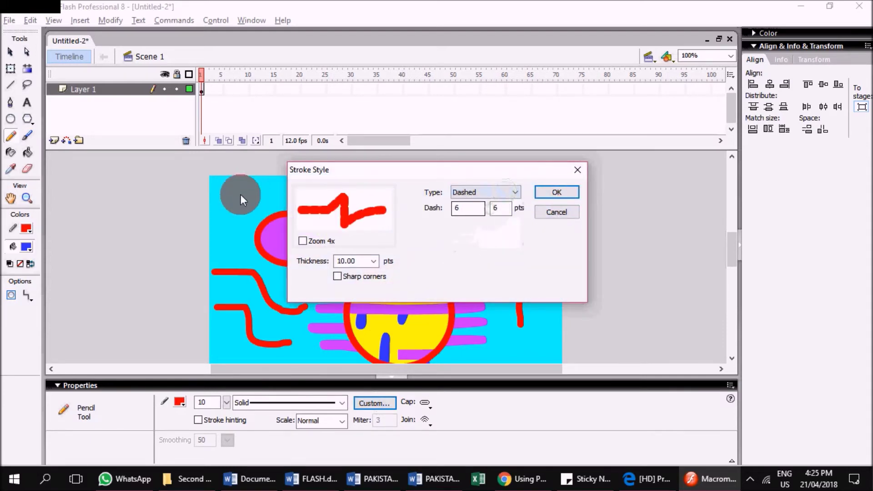
left_click(556, 193)
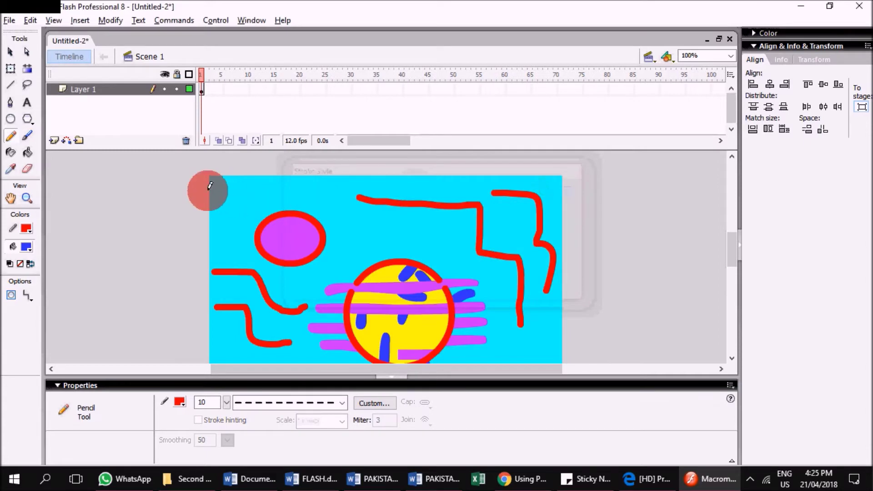
Set the Pencil's stroke height to 2 and draw two dashed red lines in the upper part of the stage.
mouse_move(214, 408)
left_mouse_down()
mouse_move(214, 399)
mouse_move(188, 400)
left_mouse_up()
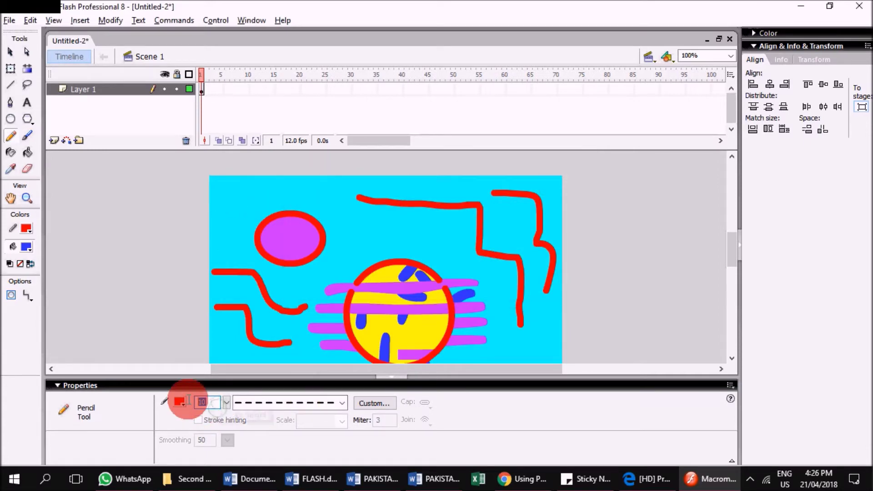
type("2")
mouse_move(234, 192)
left_mouse_down()
mouse_move(315, 200)
mouse_move(369, 216)
left_mouse_up()
left_click_drag(429, 232, 359, 242)
Change the stroke style type to Dotted and draw a short dotted line above the upper purple oval.
left_click(386, 399)
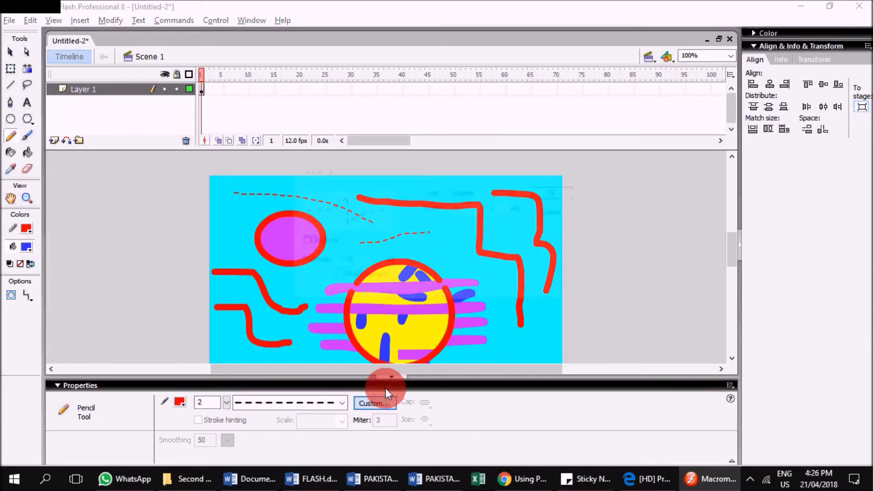
left_click(480, 192)
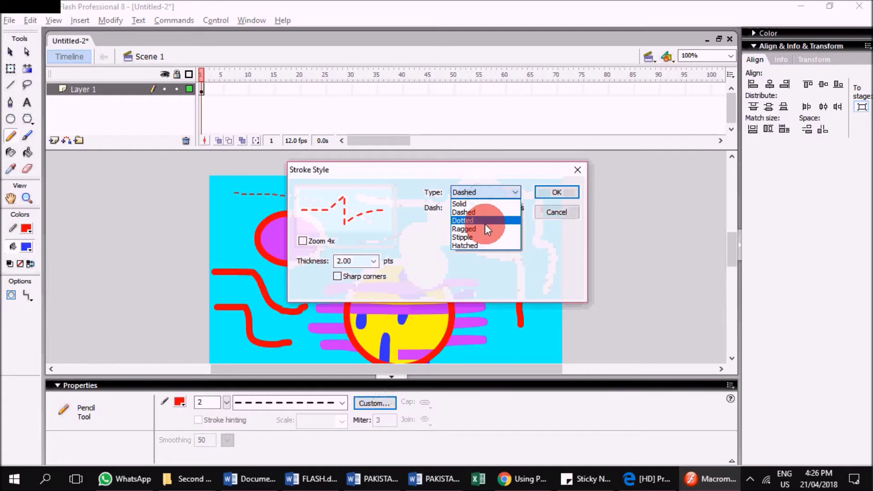
left_click(485, 221)
left_click(554, 193)
left_click_drag(276, 187, 356, 198)
Change the stroke style type to Ragged and draw a nearly horizontal line just above the upper purple oval.
left_click(383, 400)
left_click(477, 192)
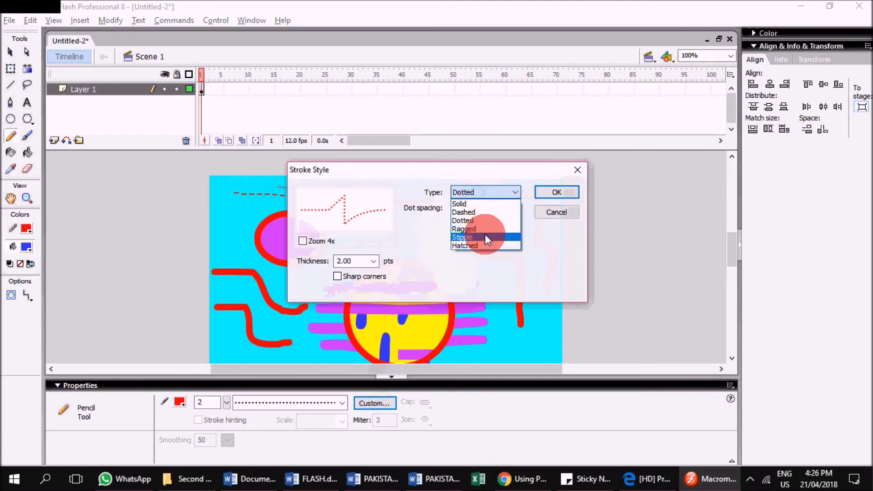
left_click(484, 231)
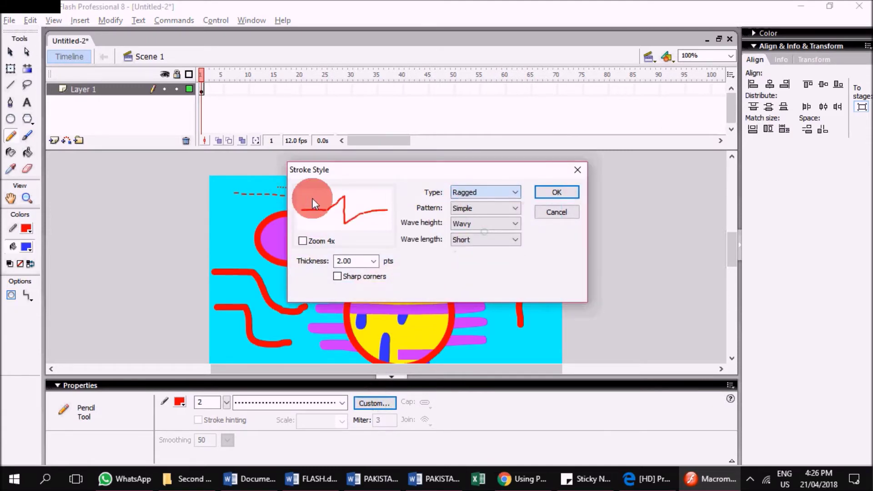
left_click(547, 193)
left_click_drag(234, 202, 328, 205)
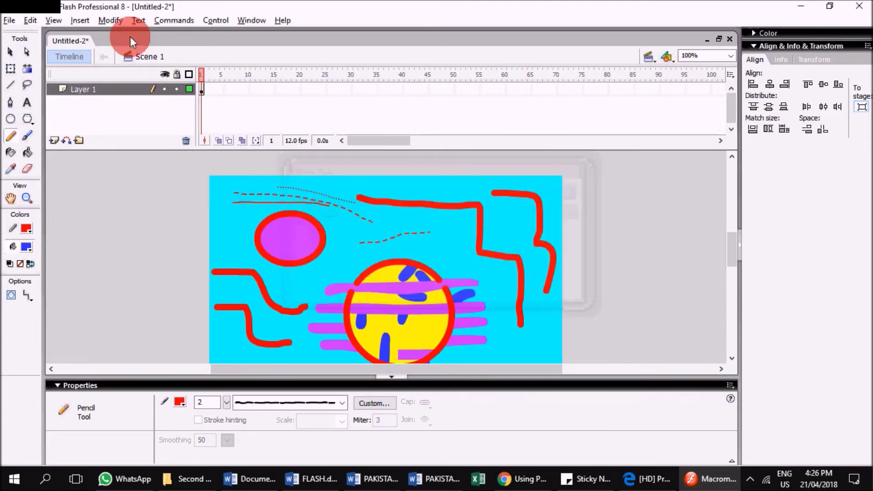
Collapse the Properties panel to show the whole stage.
left_click(747, 480)
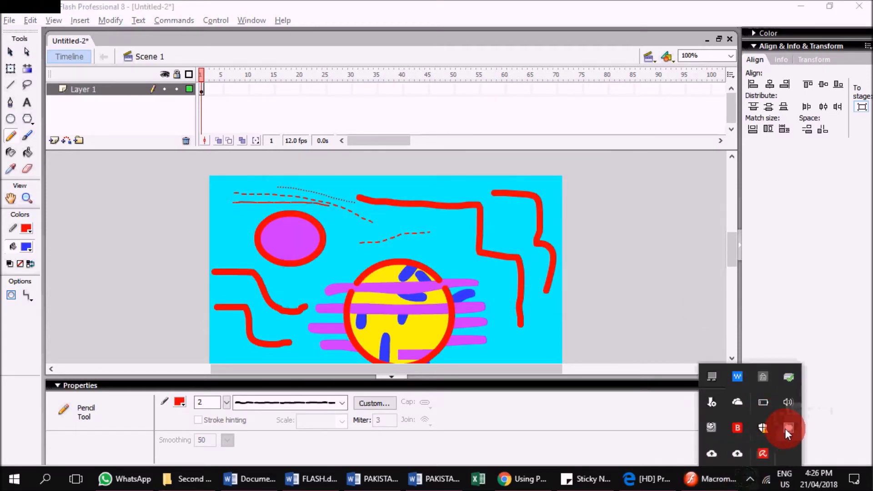
left_click(386, 377)
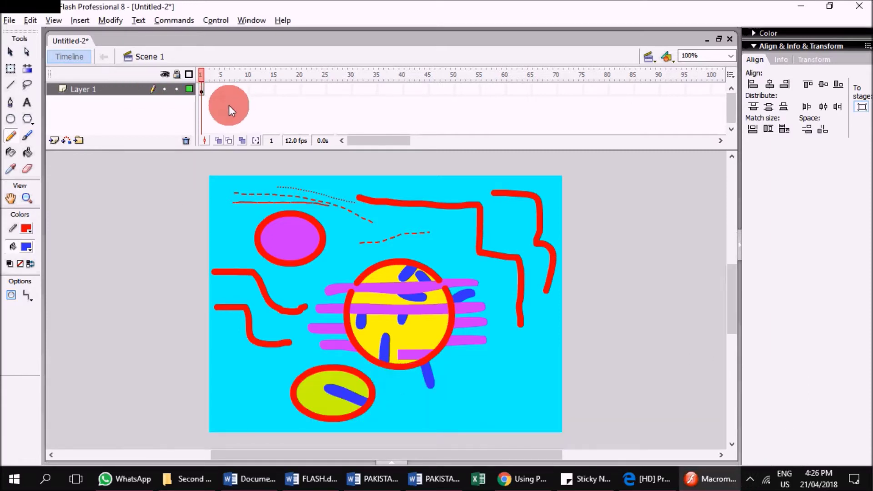
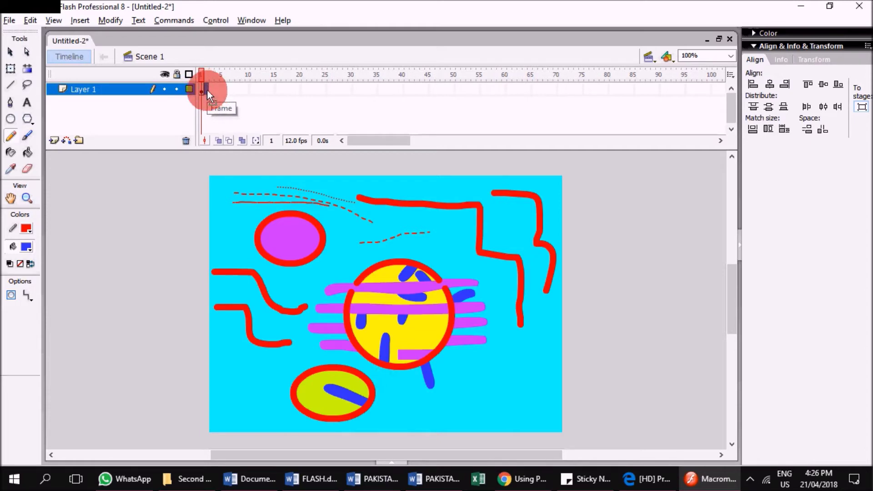
left_click(105, 383)
Insert a regular frame at frame 2 and a keyframe at frame 3 of Layer 1.
left_click(206, 90)
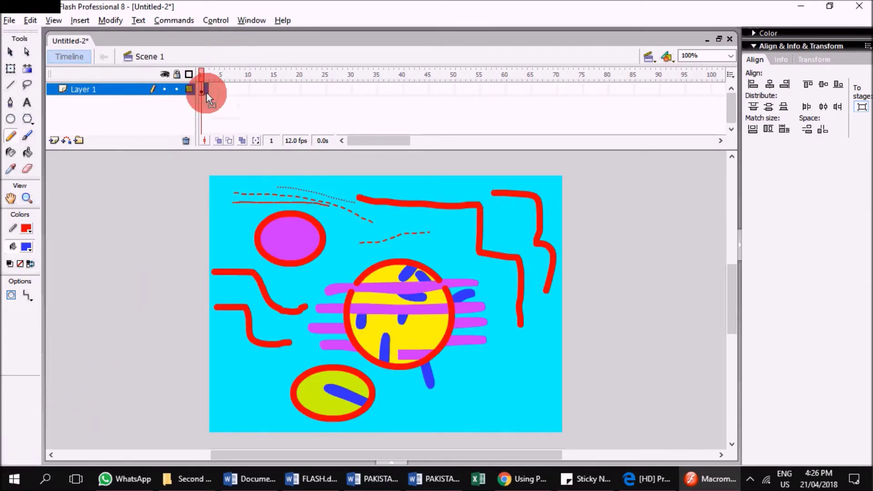
right_click(207, 91)
left_click(236, 120)
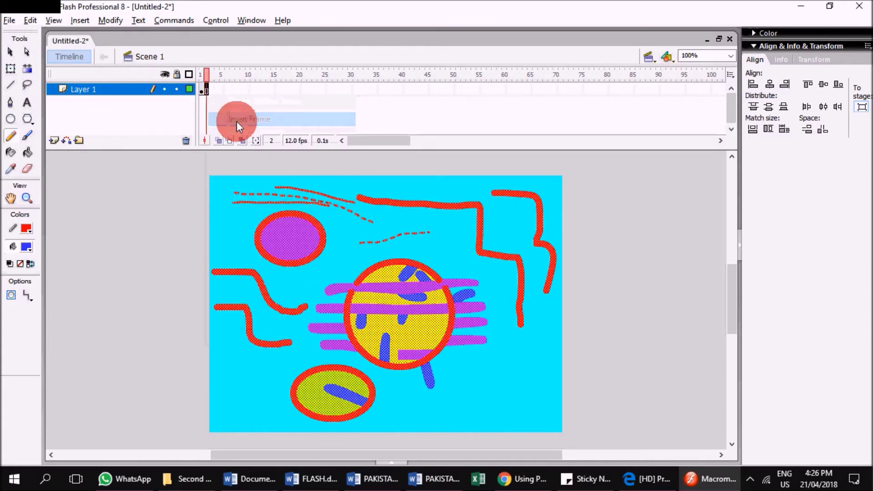
right_click(211, 92)
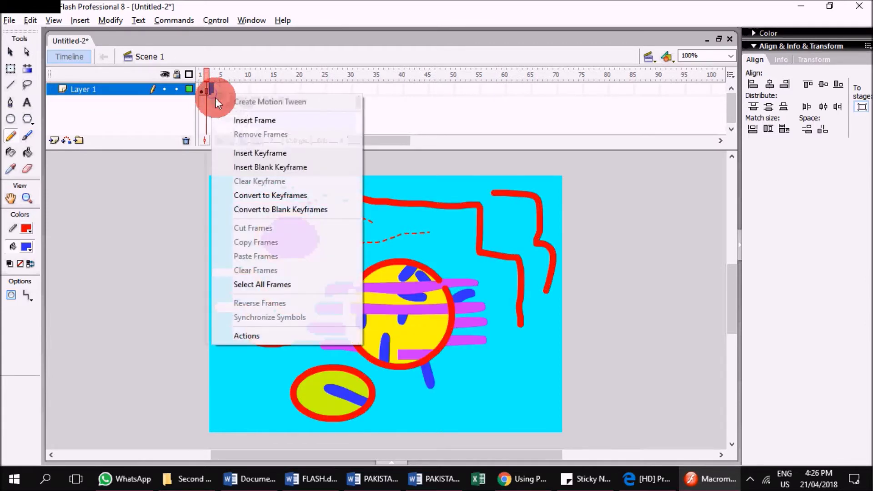
left_click(252, 156)
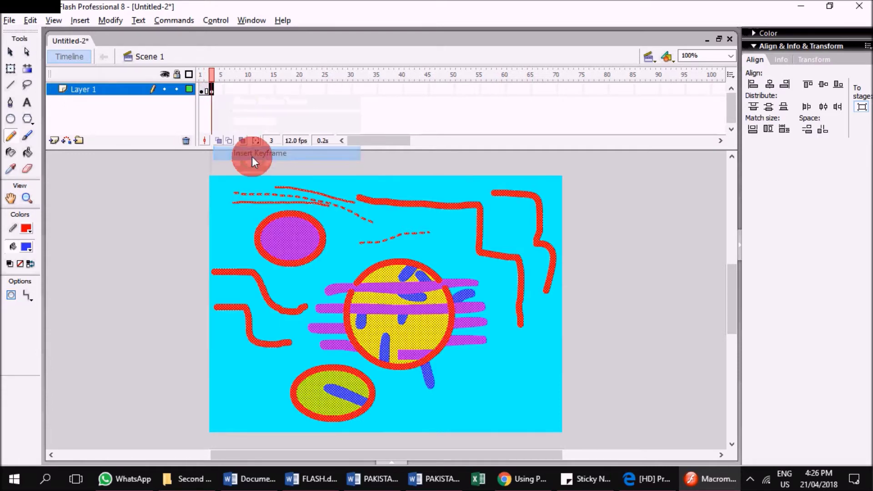
Insert a blank keyframe at frame 4 of Layer 1 and extend it with regular frames to frame 18.
right_click(217, 94)
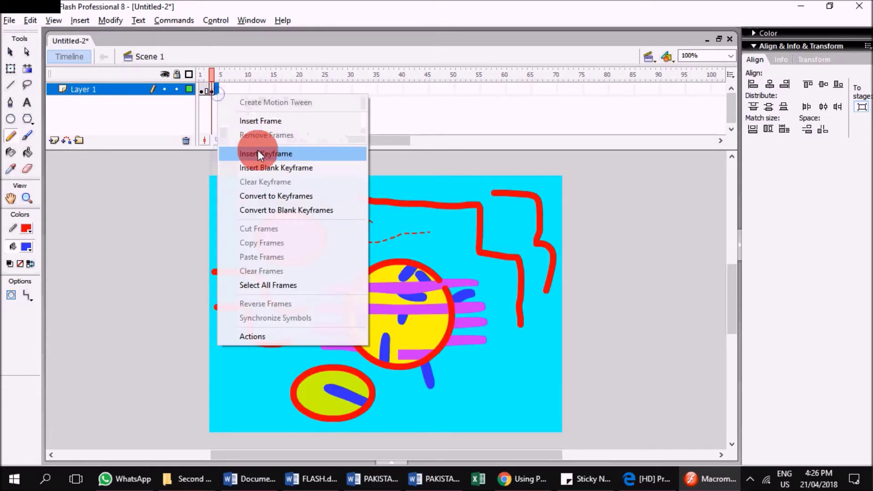
left_click(266, 168)
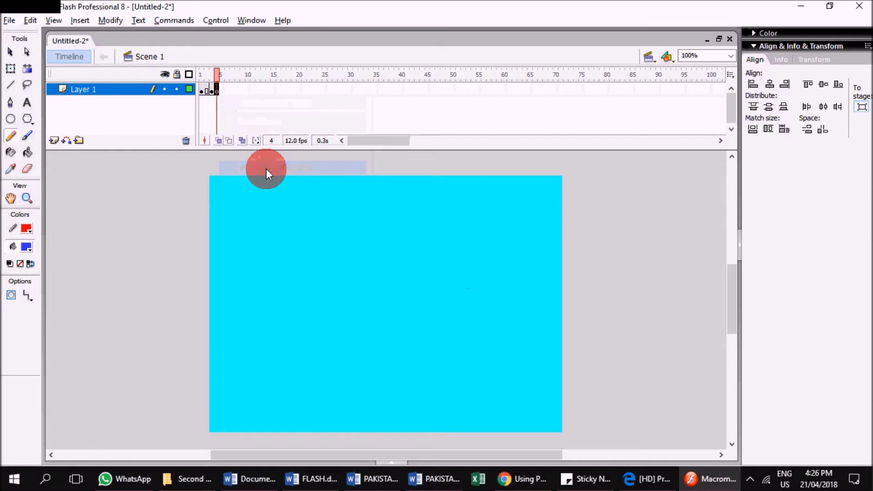
right_click(222, 90)
left_click(252, 117)
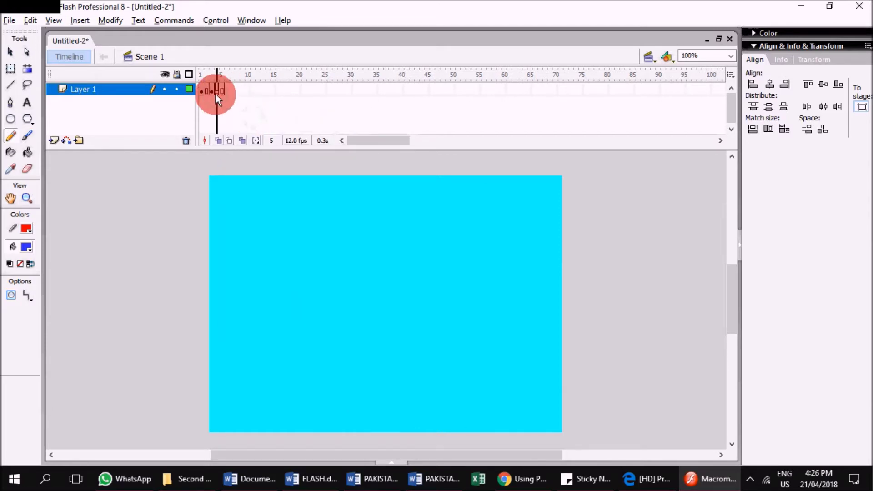
mouse_move(238, 92)
left_mouse_down()
mouse_move(272, 95)
mouse_move(265, 100)
mouse_move(233, 94)
mouse_move(286, 91)
left_mouse_up()
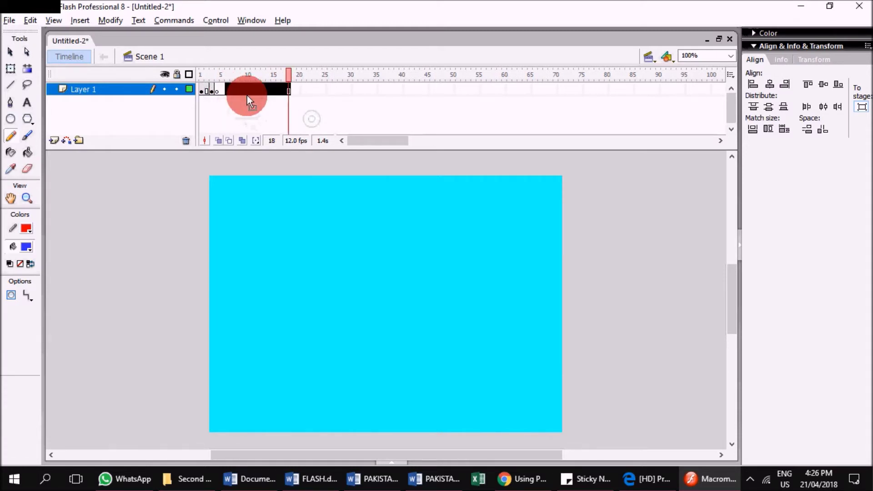
left_click(287, 106)
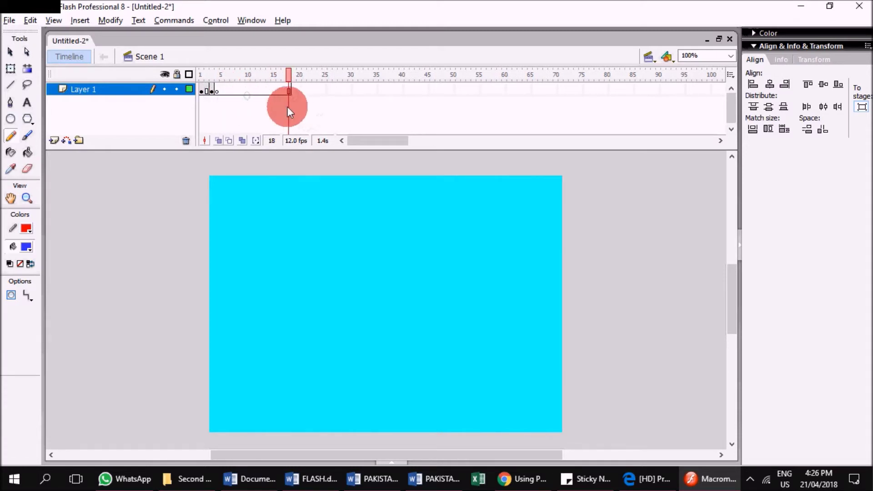
Move the keyframe at frame 3 to frame 41 on Layer 1.
left_click(211, 90)
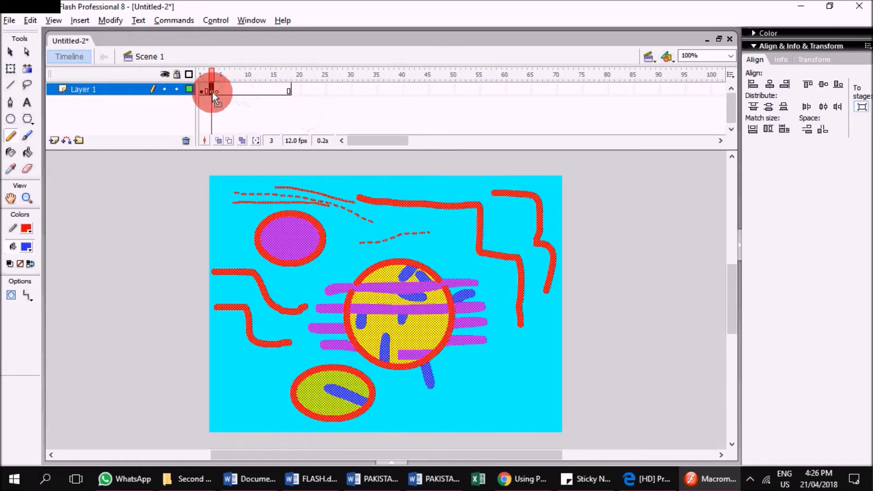
left_click_drag(253, 94, 286, 97)
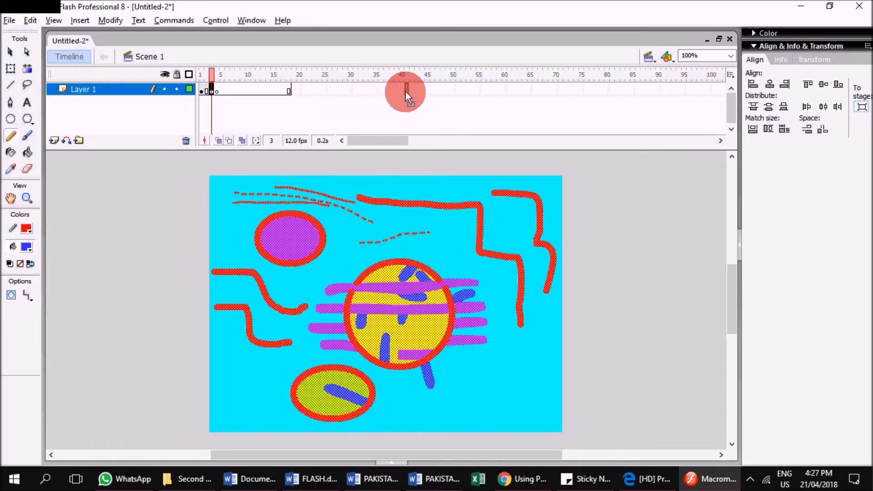
left_click_drag(405, 92, 405, 92)
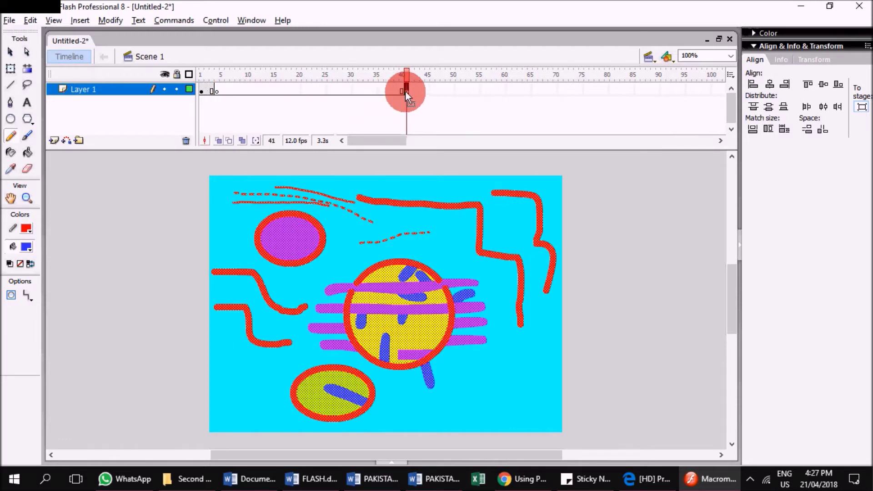
Clear the blank keyframe at frame 4 of Layer 1.
left_click(217, 93)
right_click(217, 93)
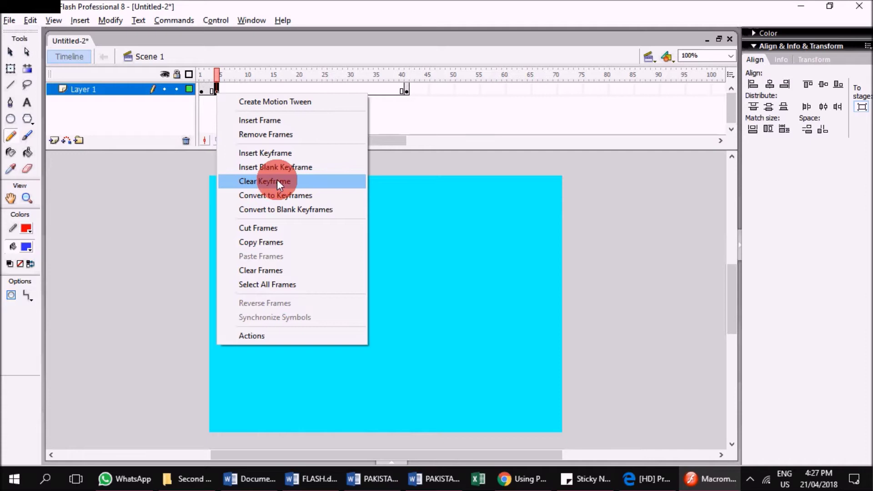
left_click(277, 180)
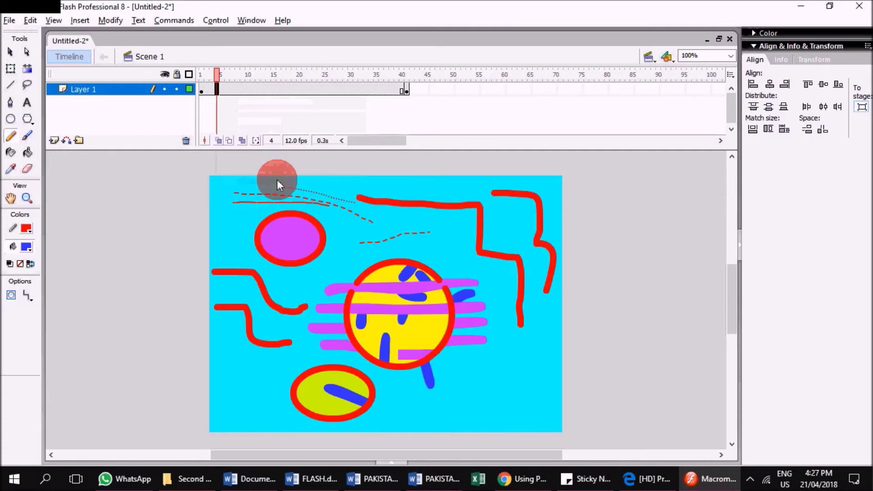
Scrub through the timeline from frame 1 to frame 41 to compare the artwork in both keyframes.
left_click(202, 93)
mouse_move(201, 93)
left_mouse_down()
mouse_move(406, 87)
mouse_move(406, 94)
left_mouse_up()
left_click(399, 101)
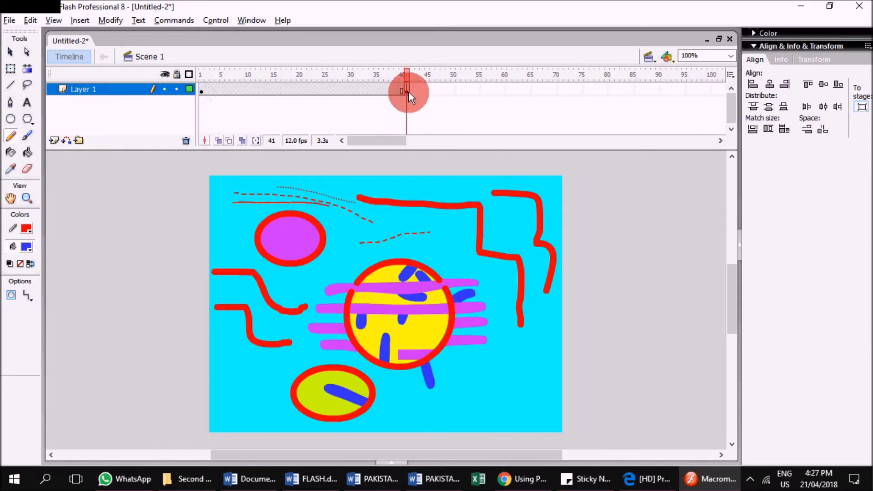
At frame 41, move the purple oval to the stage's lower-right corner, the green oval to its lower-left corner and the green oval's blue stroke beside the purple oval.
left_click(409, 89)
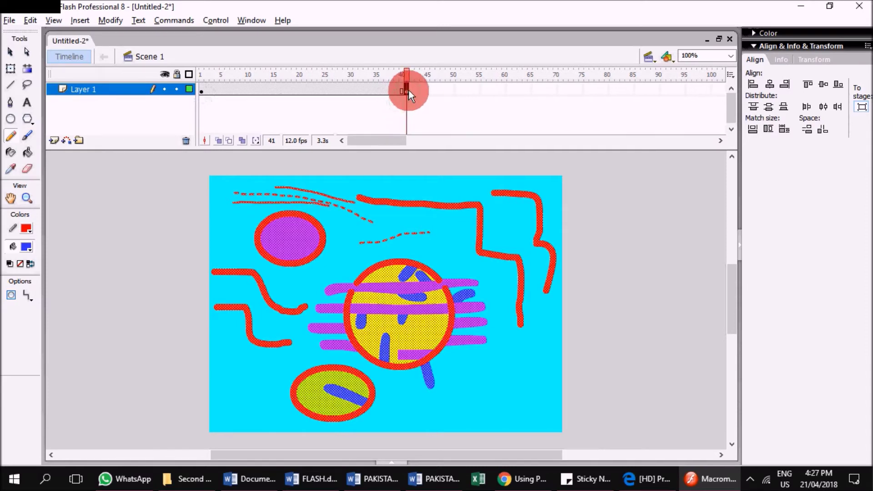
left_click(10, 52)
left_click(153, 221)
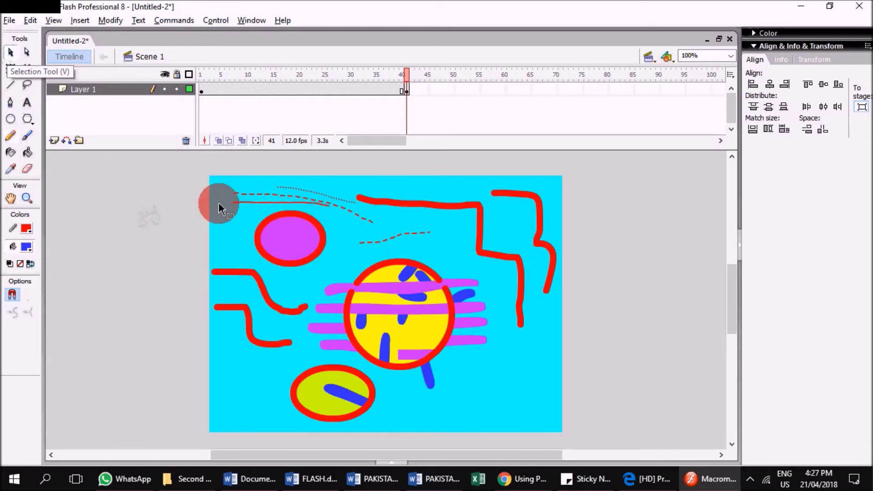
left_click_drag(284, 233, 514, 398)
mouse_move(318, 408)
left_mouse_down()
mouse_move(228, 411)
mouse_move(254, 415)
mouse_move(396, 390)
mouse_move(230, 409)
mouse_move(400, 399)
mouse_move(307, 402)
mouse_move(400, 390)
mouse_move(315, 367)
mouse_move(390, 411)
mouse_move(341, 393)
mouse_move(445, 416)
mouse_move(457, 405)
left_mouse_up()
key("ctrl+z")
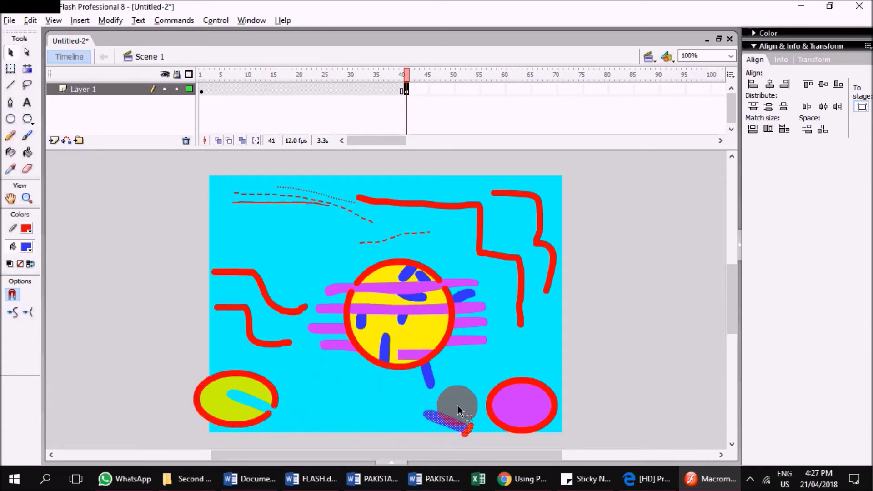
Cut off the stripe ends on both sides of the yellow circle, moving the right ones to the stage's right edge and the left ones to its upper-left corner.
left_click_drag(463, 367, 484, 266)
left_click_drag(472, 305, 547, 349)
left_click(352, 280)
left_click_drag(327, 296, 301, 381)
left_click_drag(331, 326, 238, 232)
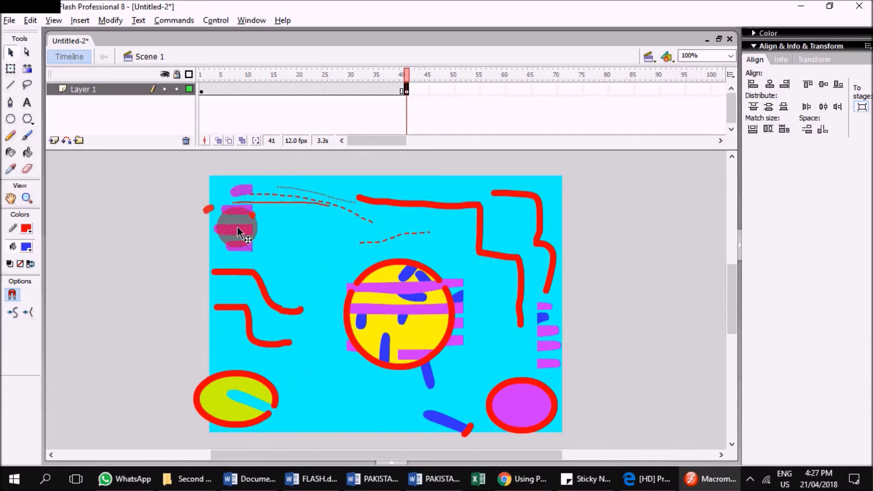
Cut a vertical strip out of the yellow circle's middle and move it to the stage's bottom edge.
left_click(428, 256)
left_click_drag(411, 241, 385, 388)
left_click_drag(409, 293, 319, 445)
left_click(445, 254)
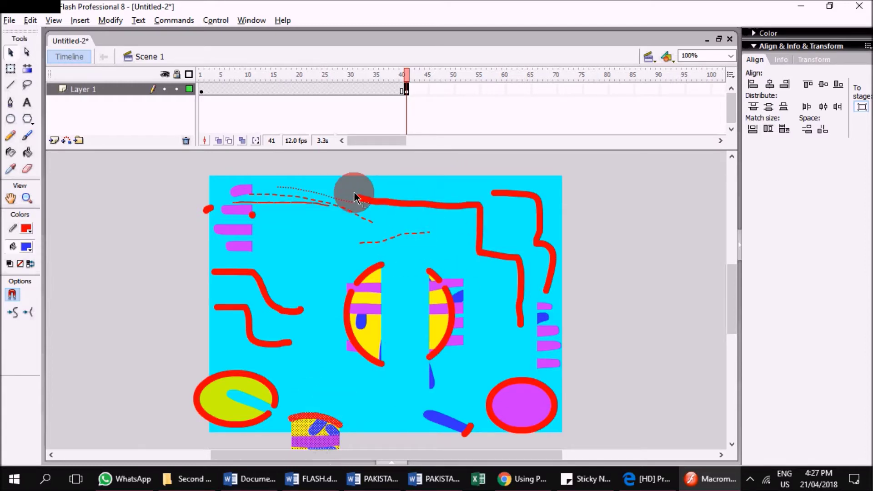
Bend the thick red lines on both sides of the stage into wavy and zigzag curves with the Selection tool.
left_click_drag(360, 196, 393, 239)
left_click_drag(452, 205, 452, 242)
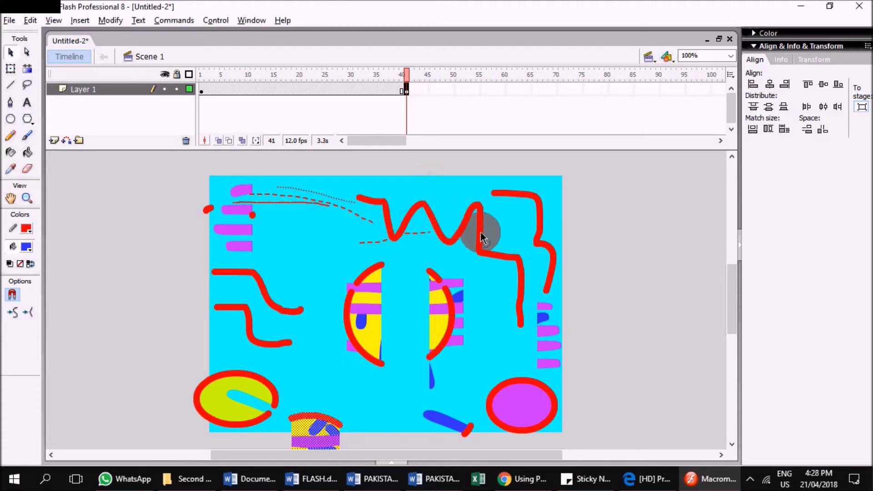
left_click_drag(503, 230, 513, 227)
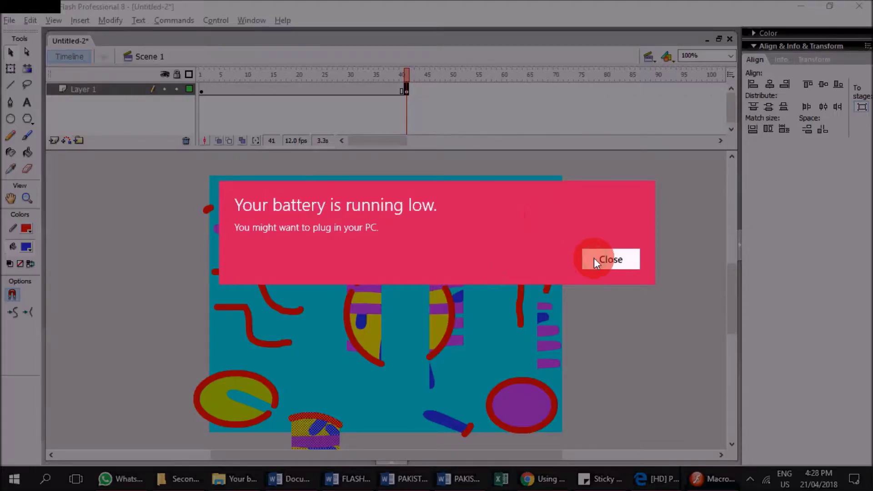
left_click(593, 258)
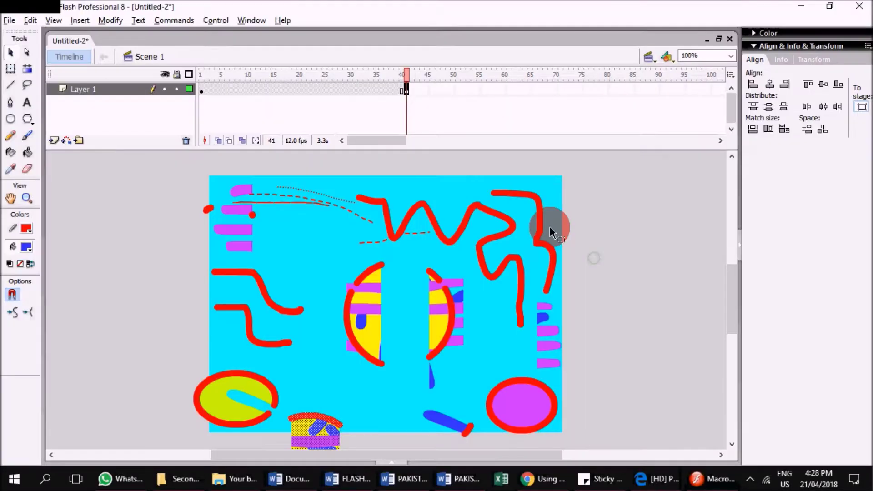
left_click_drag(541, 222, 556, 224)
left_click_drag(291, 290, 295, 260)
left_click_drag(232, 321, 227, 338)
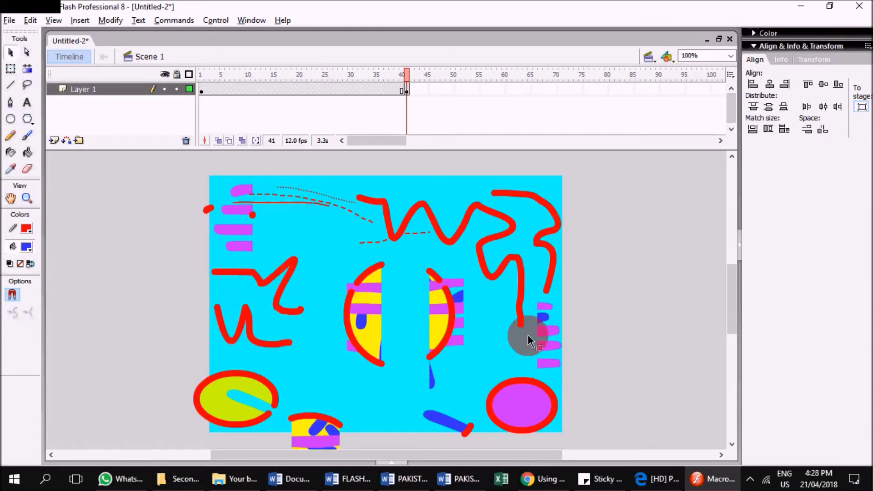
left_click(750, 479)
right_click(789, 429)
left_click(818, 402)
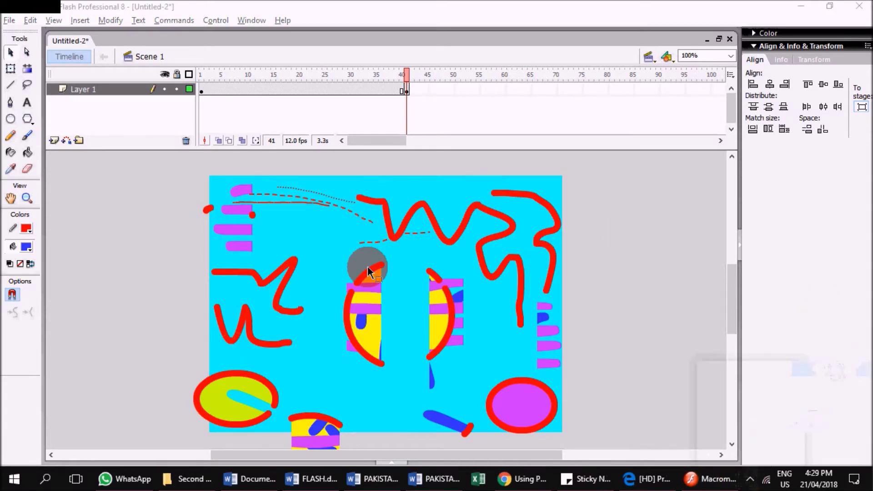
Create a motion tween on Layer 1 between the keyframes at frames 1 and 41.
left_click(200, 75)
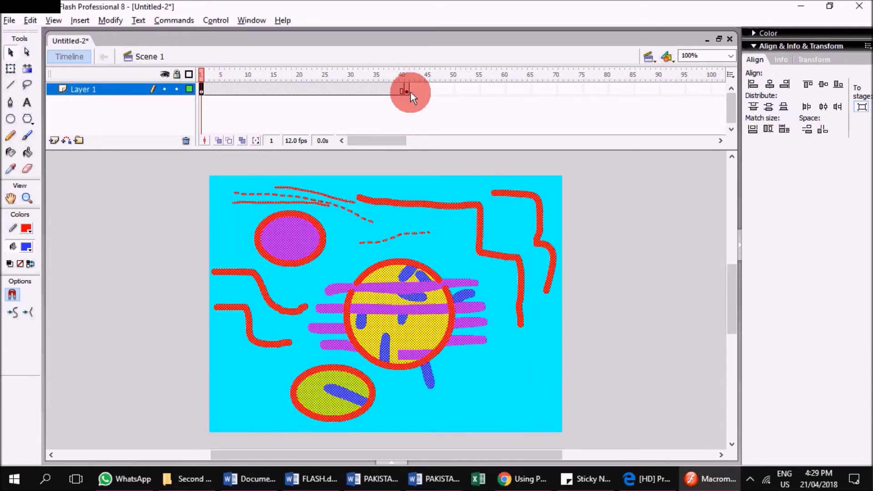
left_click_drag(410, 92, 391, 85)
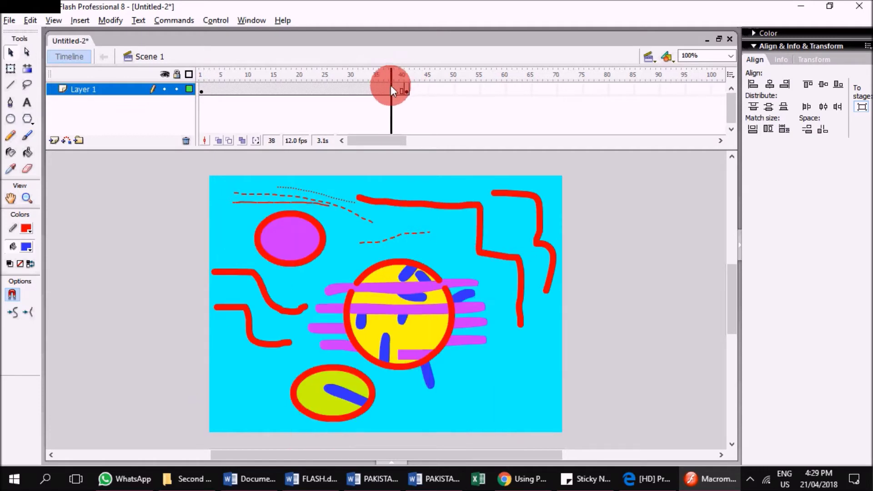
right_click(363, 89)
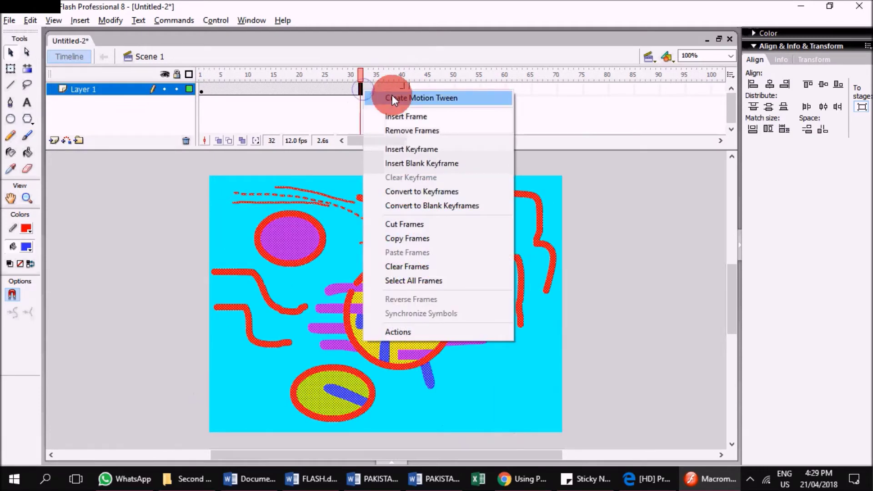
left_click(392, 98)
Scrub the playhead across the tweened frames from frame 1 to preview the motion.
left_click(201, 75)
left_click_drag(200, 74, 408, 76)
left_click(404, 91)
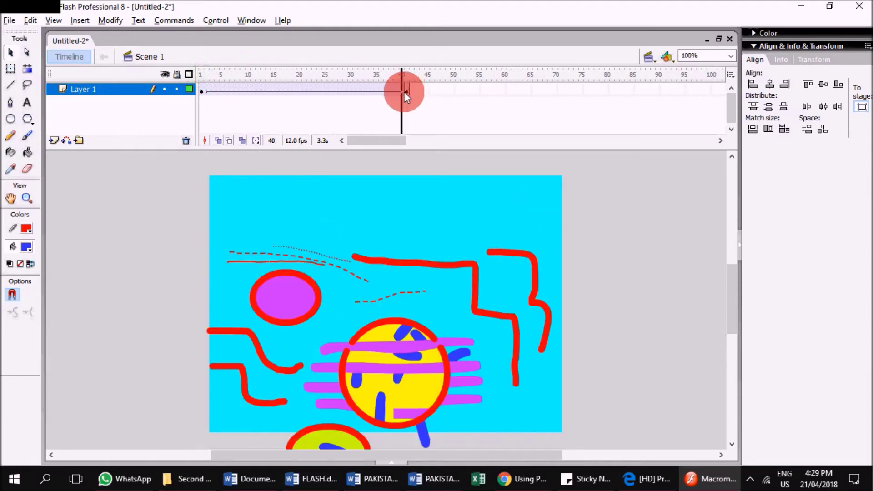
Select the keyframe at frame 41 on Layer 1 and move its artwork up so it sits within the stage.
right_click(406, 90)
left_click(417, 96)
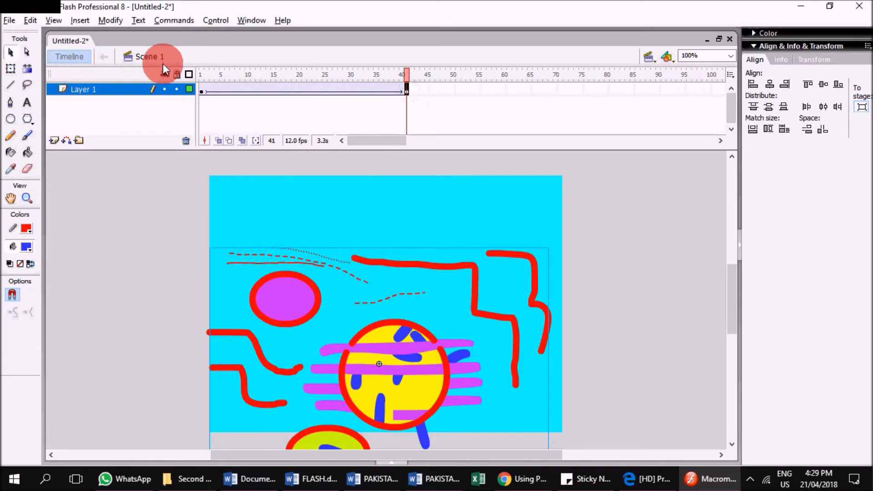
mouse_move(389, 384)
left_mouse_down()
mouse_move(390, 320)
mouse_move(464, 335)
mouse_move(456, 317)
left_mouse_up()
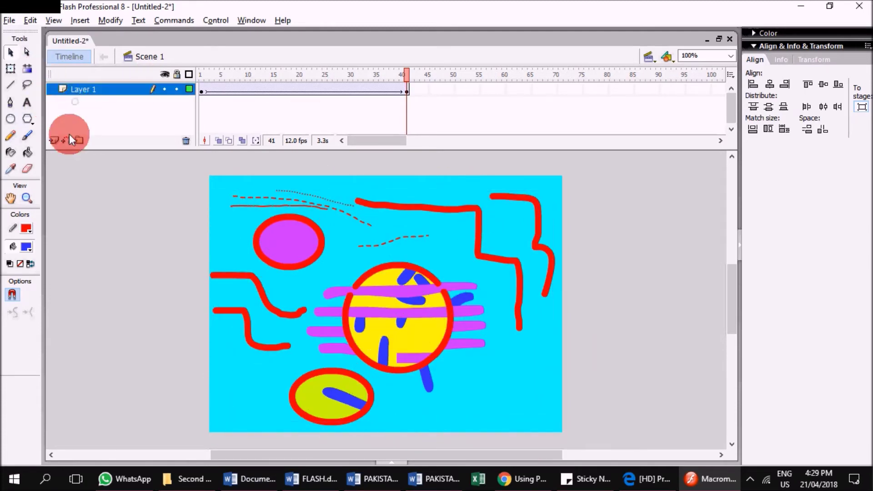
Insert a new layer above Layer 1, and hide and lock Layer 1.
left_click(53, 140)
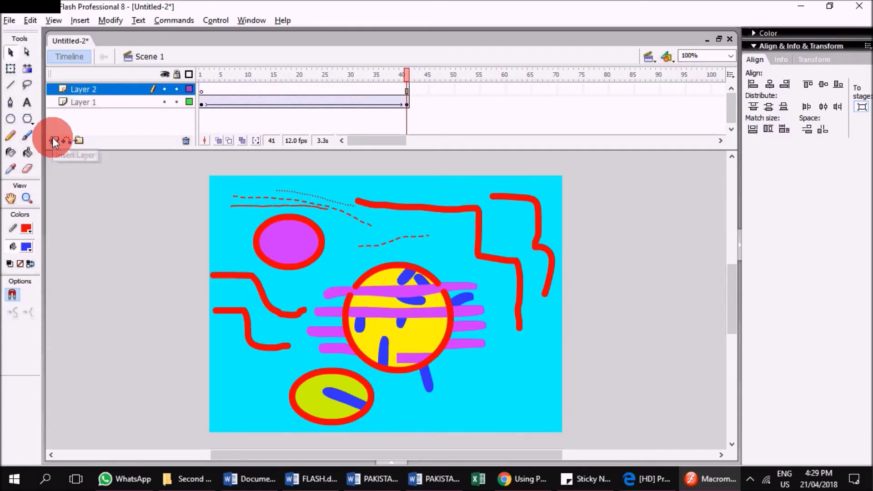
left_click(95, 90)
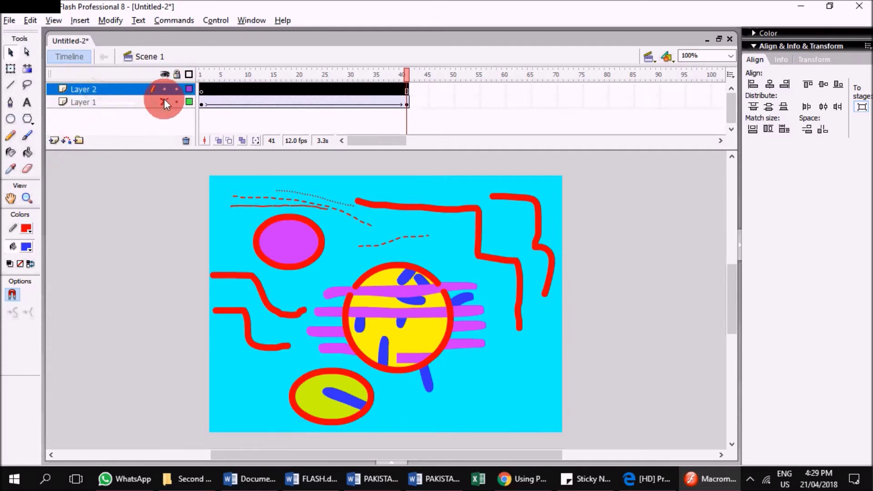
left_click(178, 102)
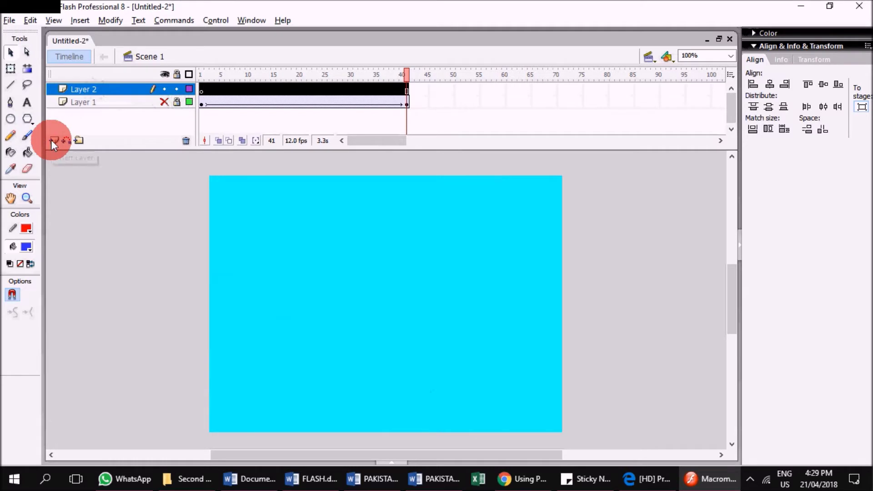
Draw a small blue oval with a red outline in the stage's upper-left corner and insert a keyframe at frame 41 of Layer 2.
left_click(11, 119)
left_click_drag(255, 188, 224, 226)
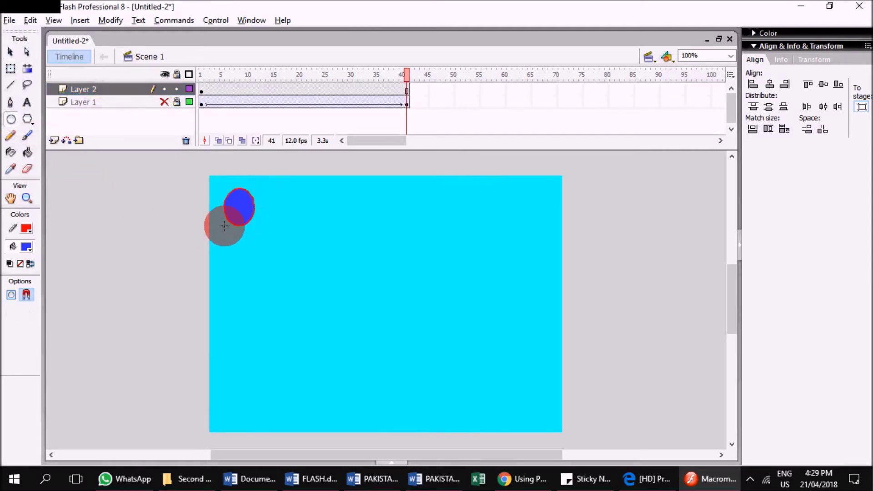
left_click(407, 94)
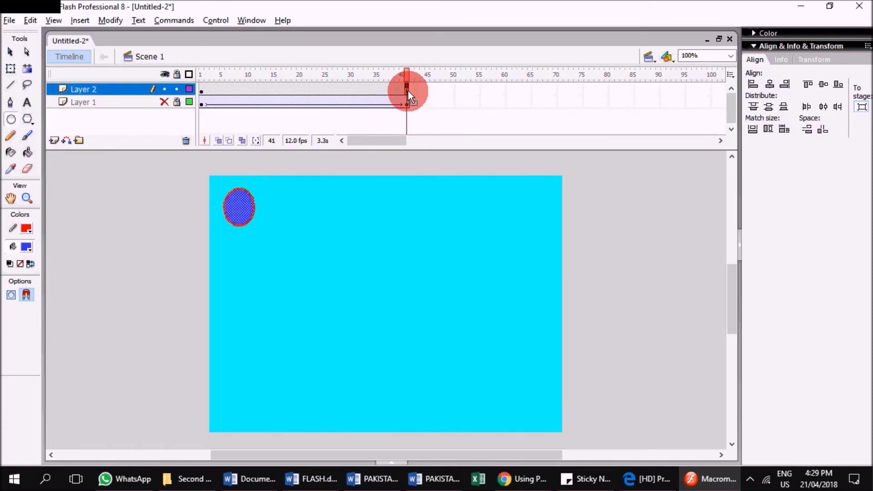
right_click(408, 90)
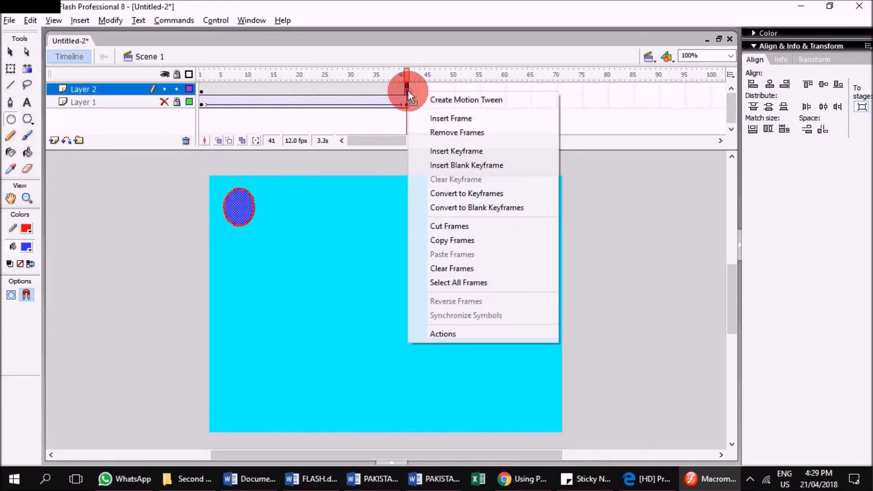
left_click(454, 152)
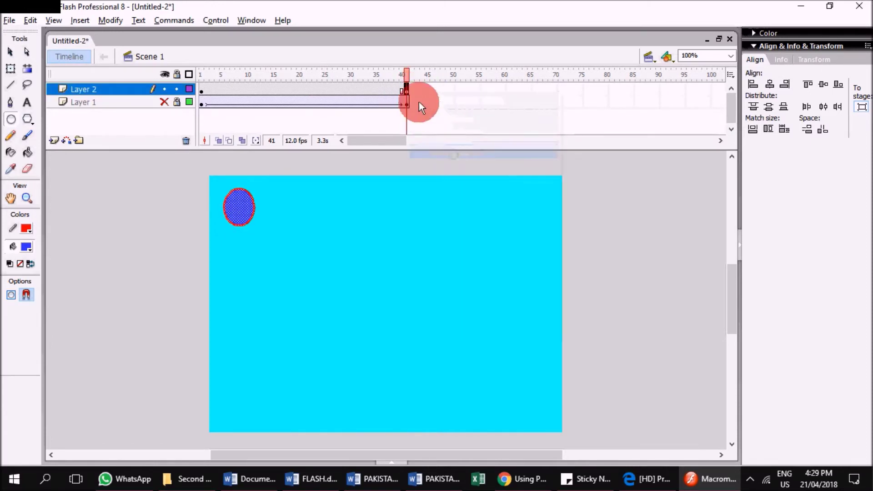
Move the oval at frame 41 to the stage's right edge and create a motion tween on Layer 2.
left_click(10, 53)
left_click(237, 205)
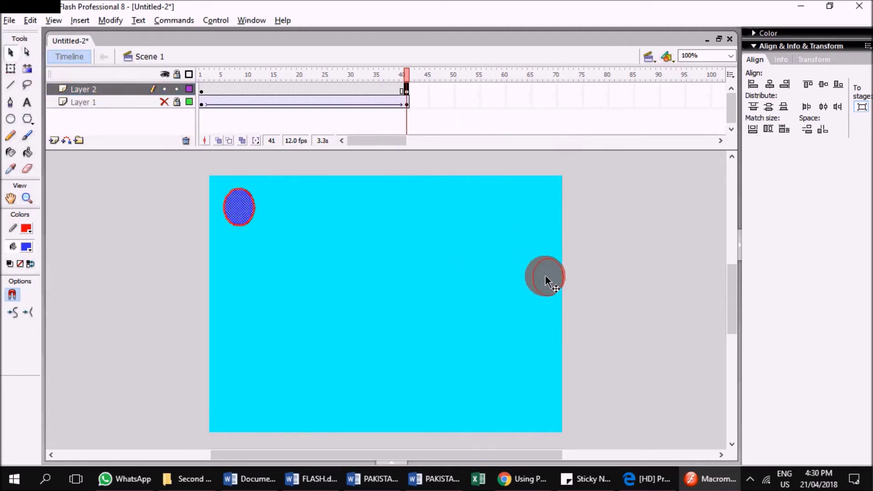
left_click_drag(548, 283, 547, 279)
left_click(360, 89)
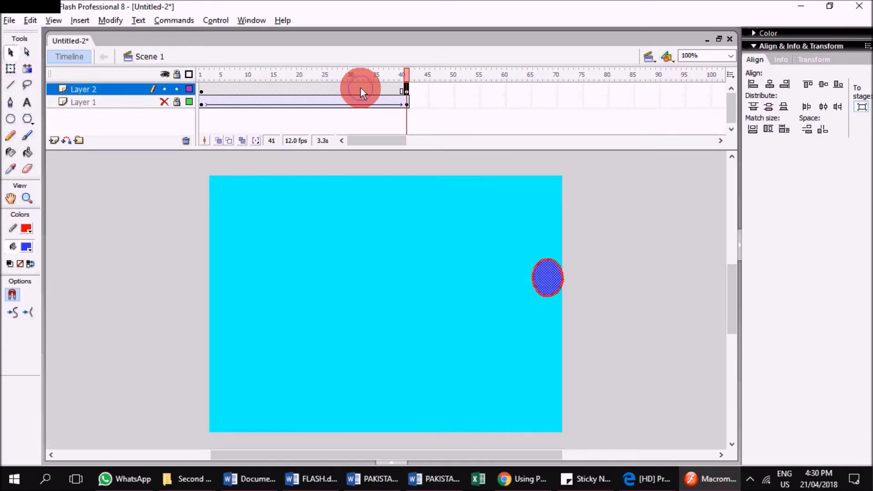
Scrub the playhead from frame 1 to frame 41 to preview the oval's motion.
left_click_drag(203, 77, 411, 98)
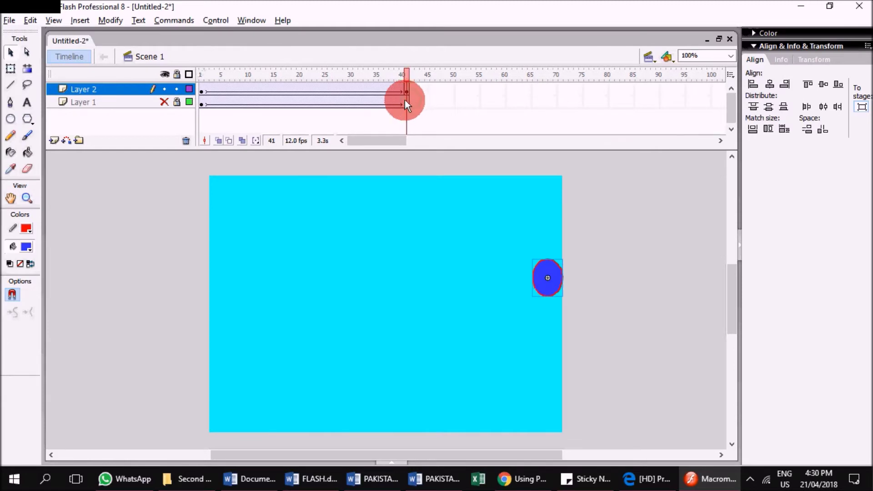
left_click(200, 73)
left_click_drag(201, 77, 413, 91)
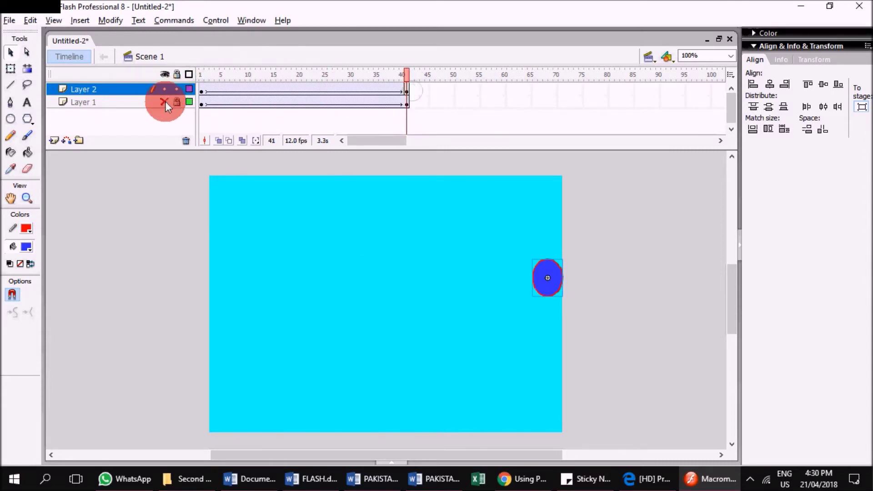
Delete Layer 1, and test the movie with only the moving oval.
left_click(124, 103)
left_click_drag(125, 102, 187, 144)
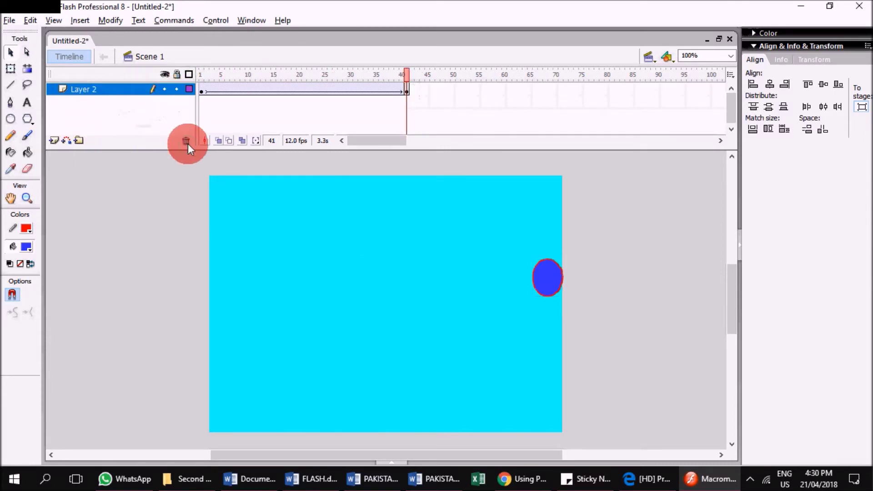
left_click(223, 21)
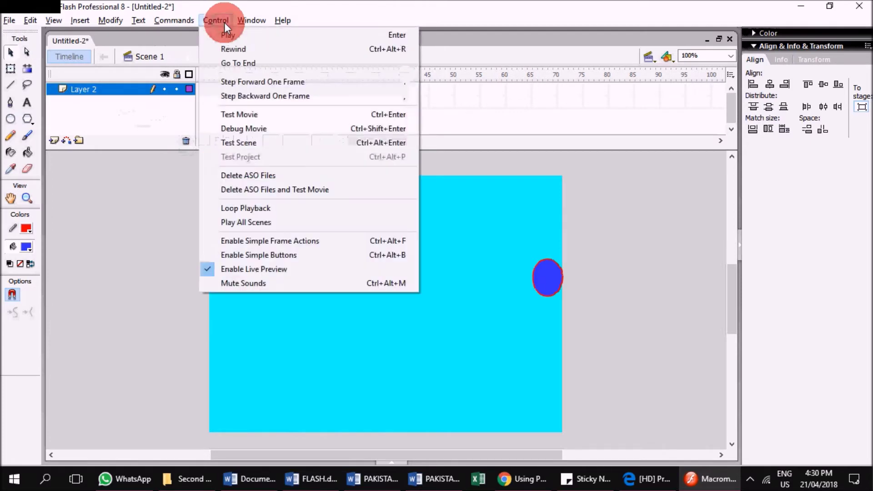
left_click(238, 116)
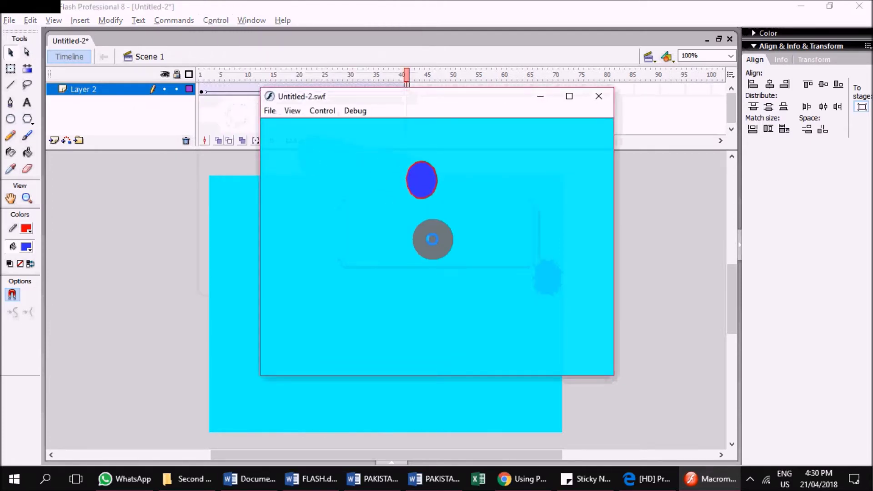
left_click(600, 101)
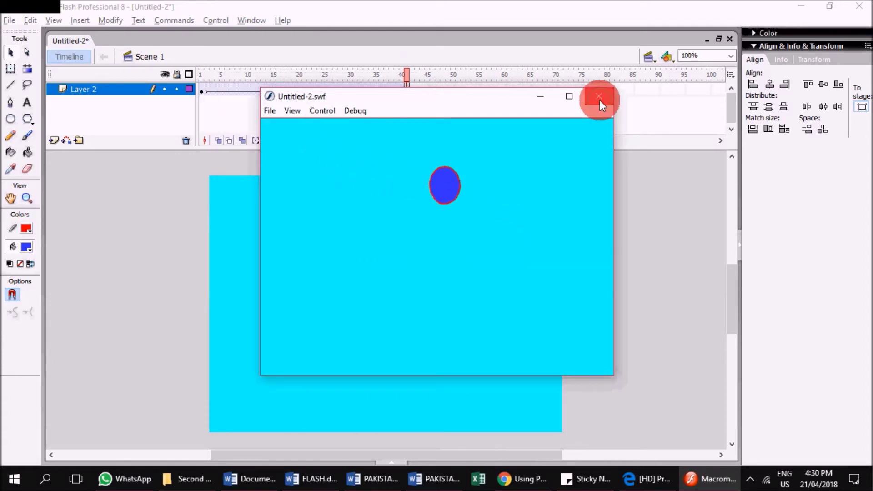
Set the document's frame rate to 25 fps and test the movie at that speed.
left_click(337, 138)
double_click(297, 141)
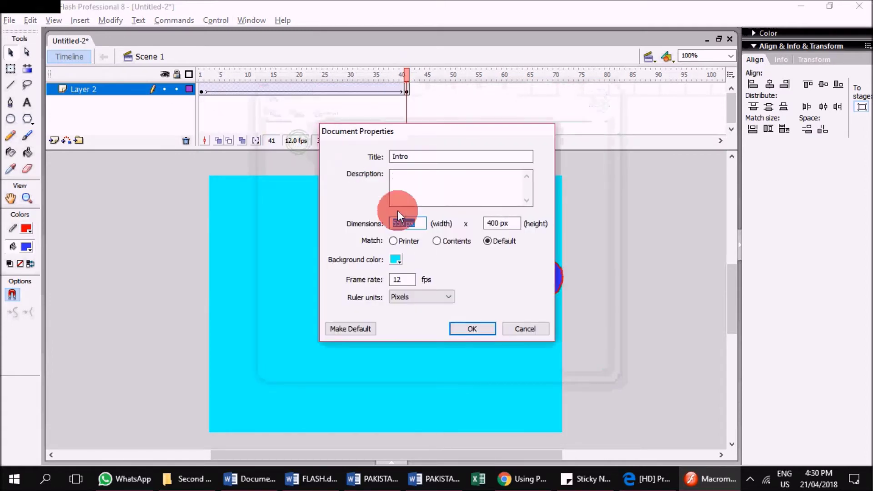
left_click_drag(400, 279, 387, 279)
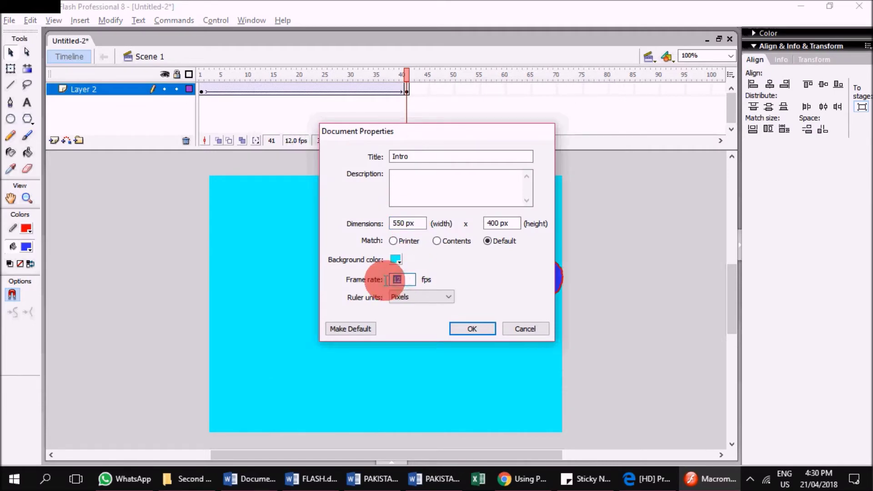
type("25")
left_click(464, 324)
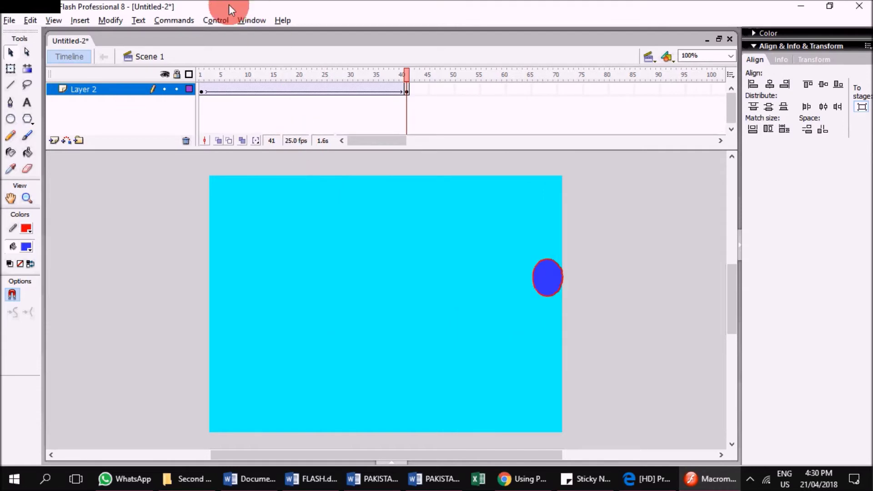
left_click(214, 21)
left_click(250, 116)
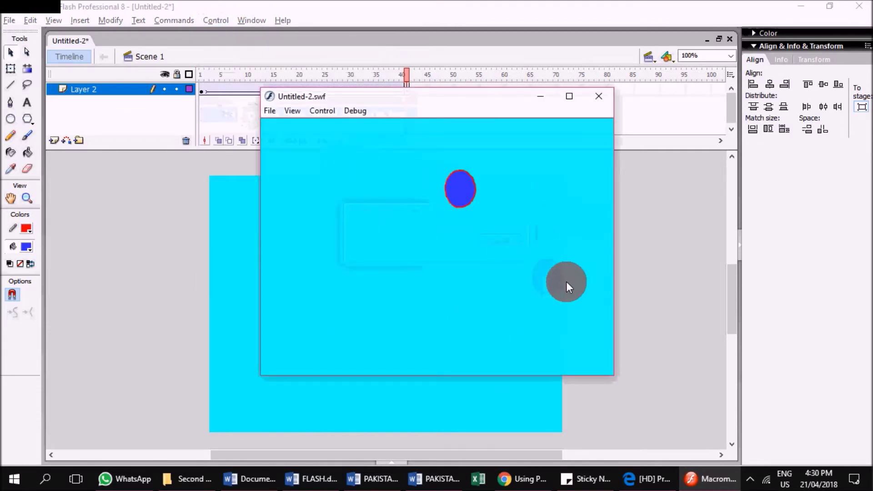
Insert frames over the selected frames 13 to 28 on Layer 2 to lengthen the tween.
left_click_drag(219, 75, 328, 75)
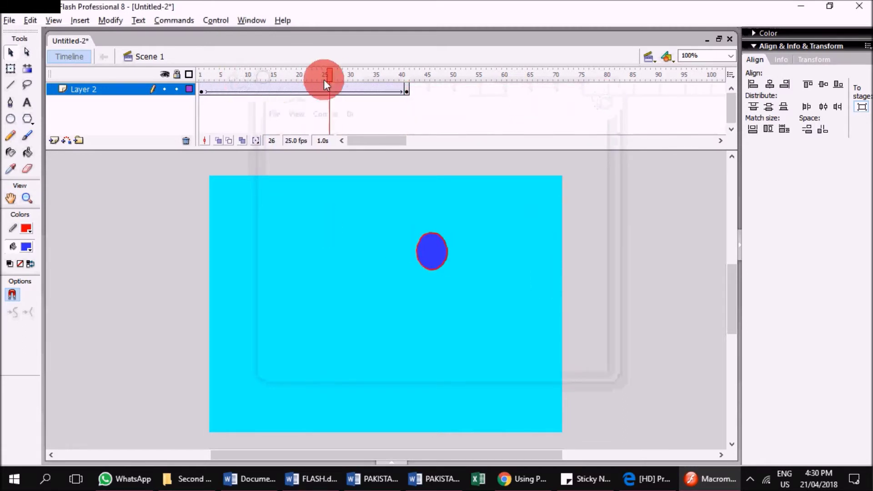
left_click_drag(259, 86, 320, 90)
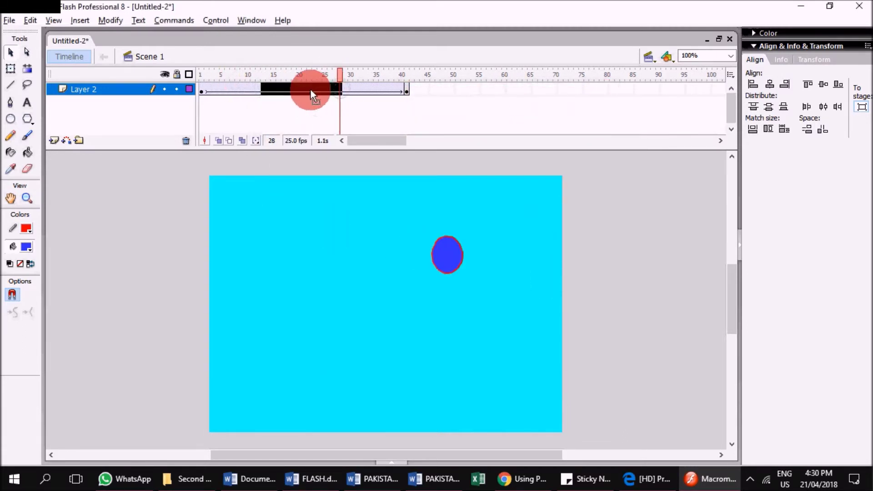
right_click(310, 88)
left_click(340, 114)
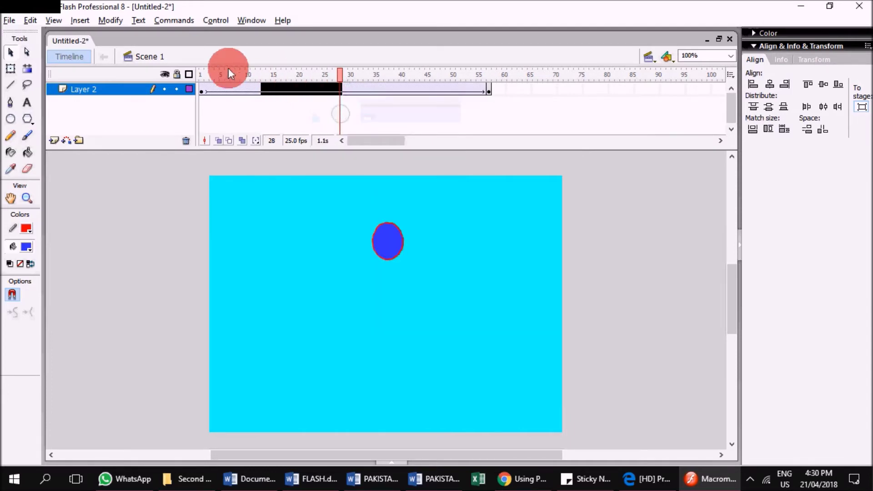
Test the movie with the lengthened tween and close the preview.
left_click(214, 20)
left_click(249, 112)
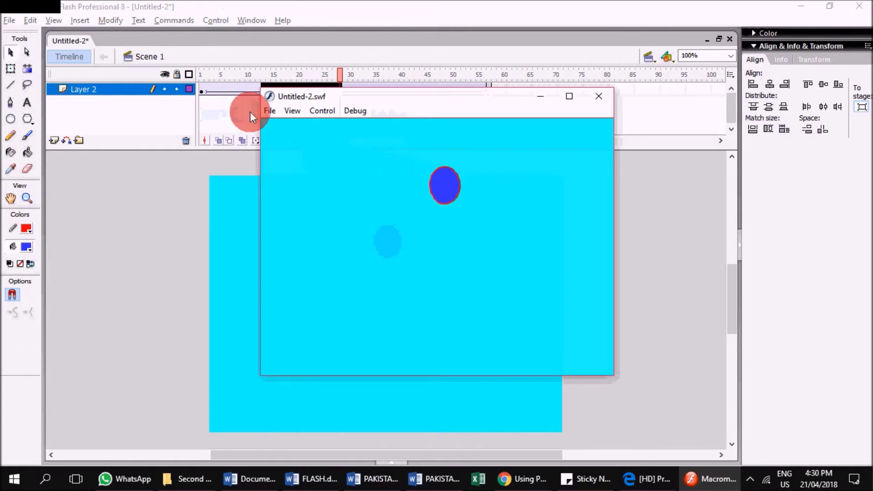
left_click(599, 91)
left_click(222, 19)
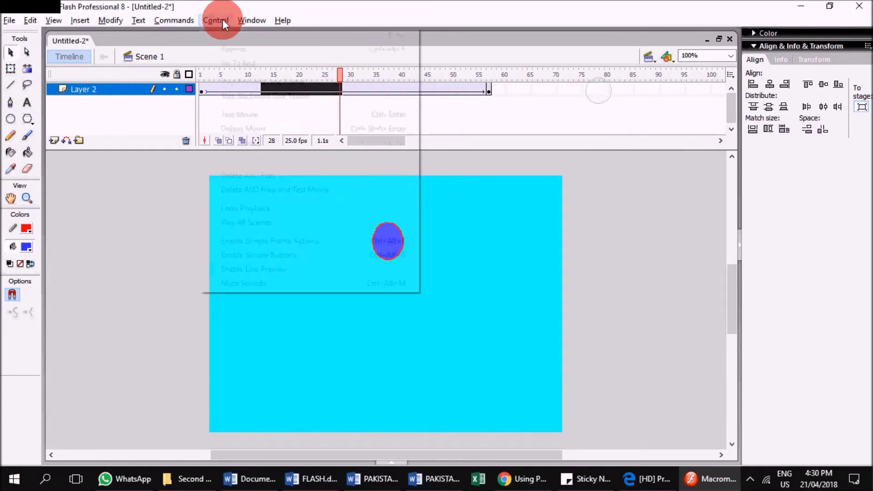
Set the document's frame rate to 30 fps.
left_click(312, 139)
double_click(294, 140)
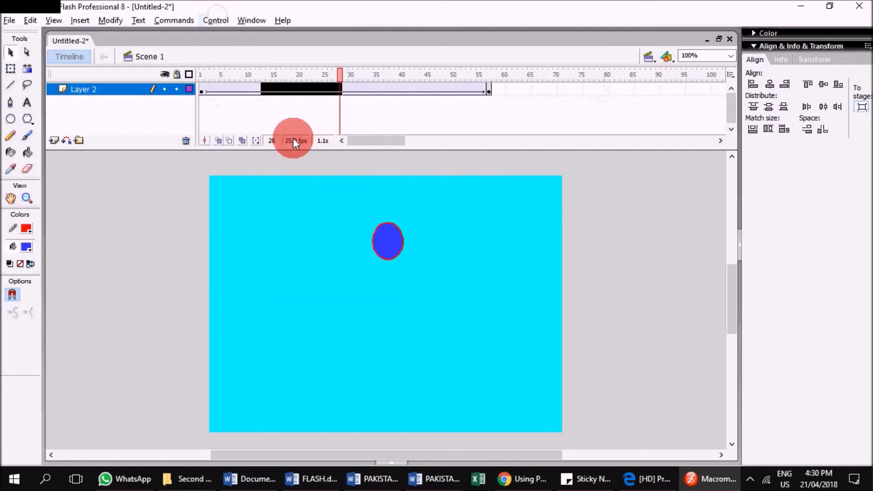
left_click(407, 279)
key("BackSpace")
key("BackSpace")
type("30")
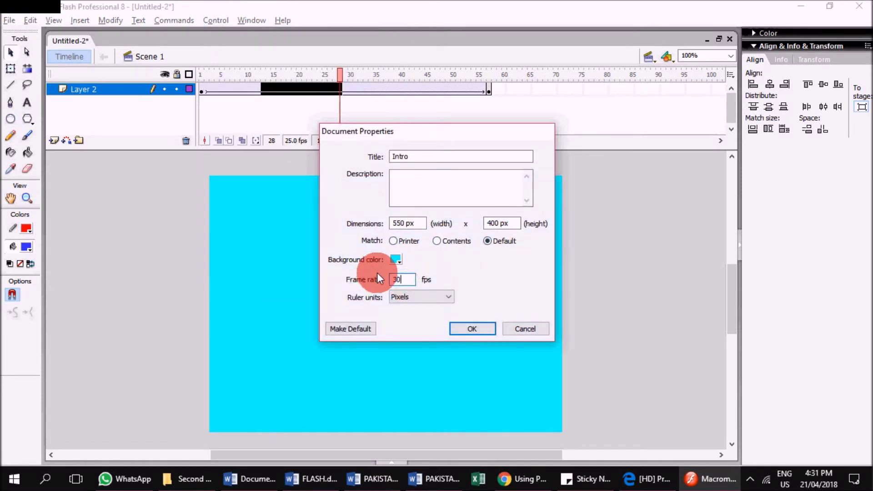
left_click(473, 328)
Test the movie at 30 fps and close the preview.
left_click(256, 26)
mouse_move(220, 22)
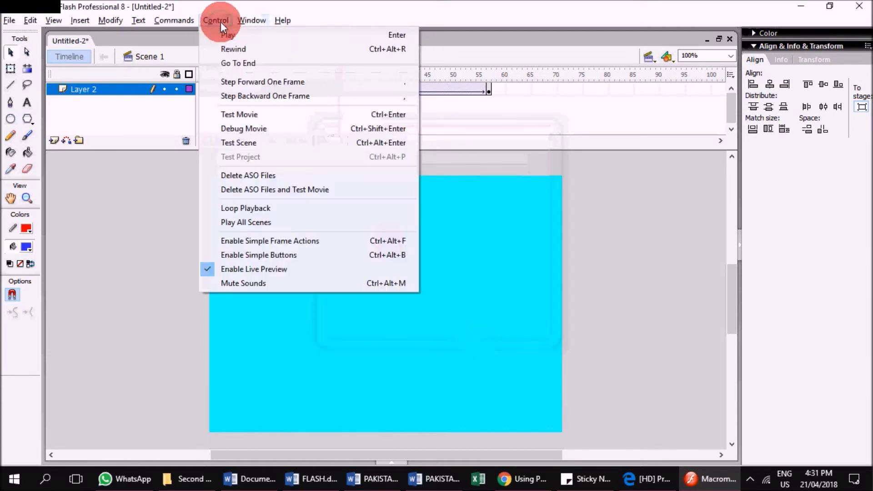
left_click(267, 119)
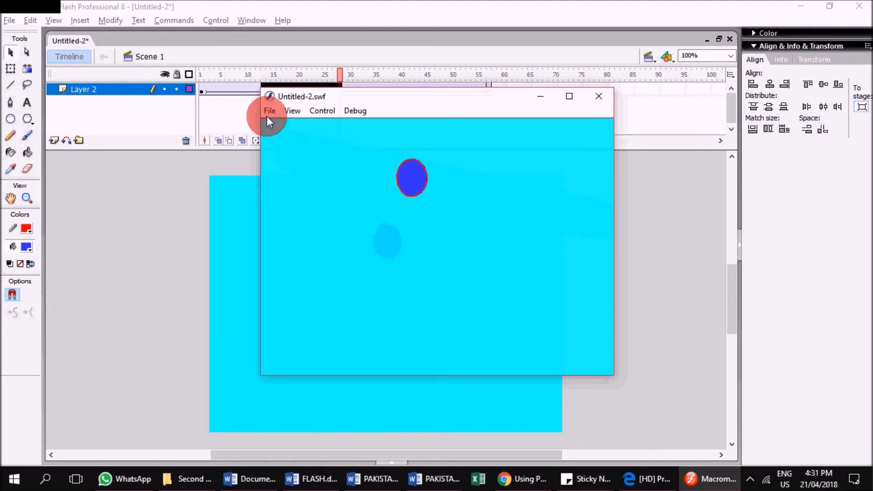
left_click(599, 97)
Set the Layer 2 motion tween to rotate CW 1 time and test the movie.
left_click(402, 460)
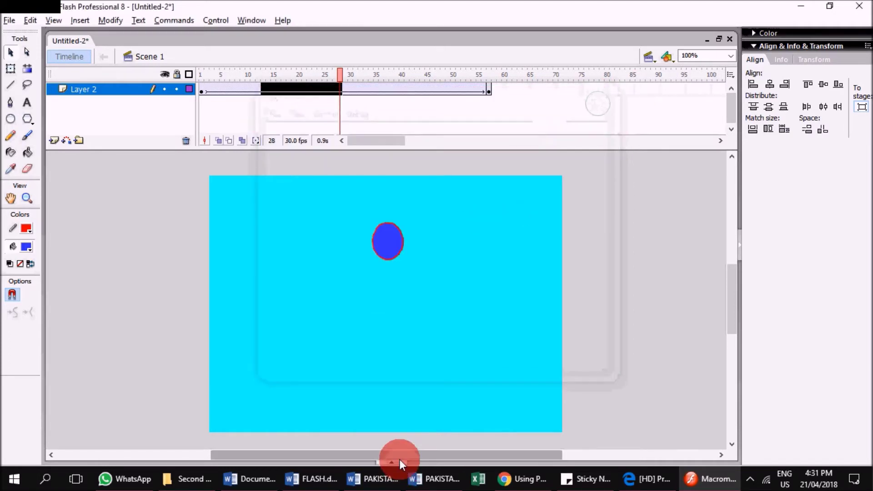
left_click(326, 84)
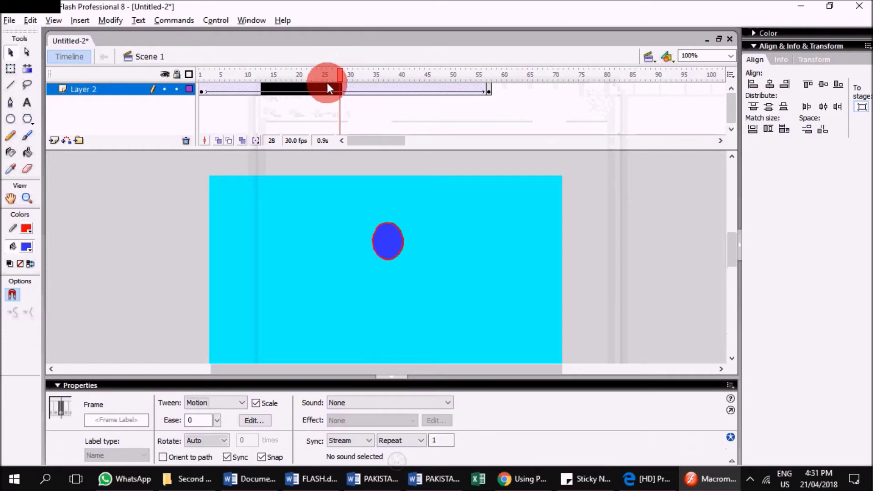
left_click(223, 441)
left_click(209, 467)
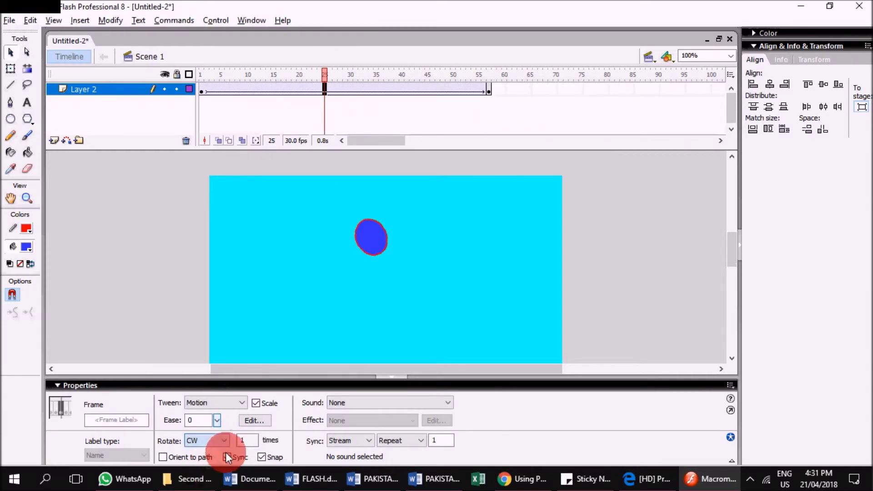
left_click(228, 20)
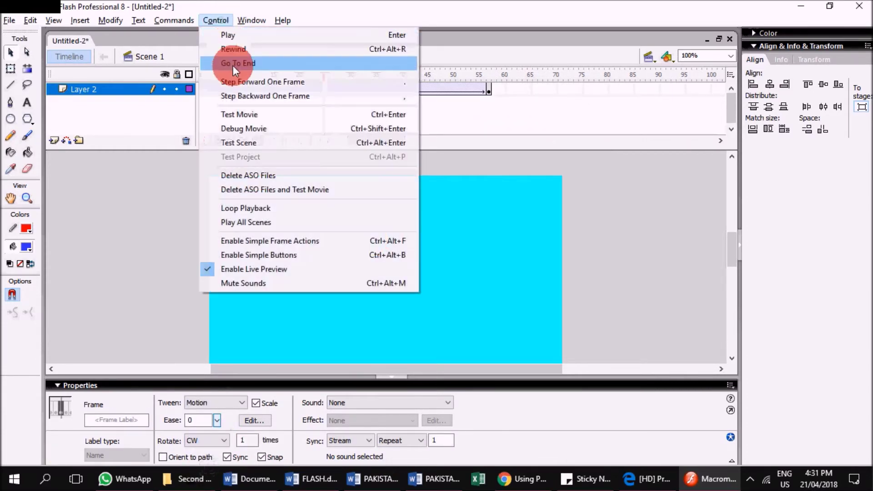
left_click(238, 116)
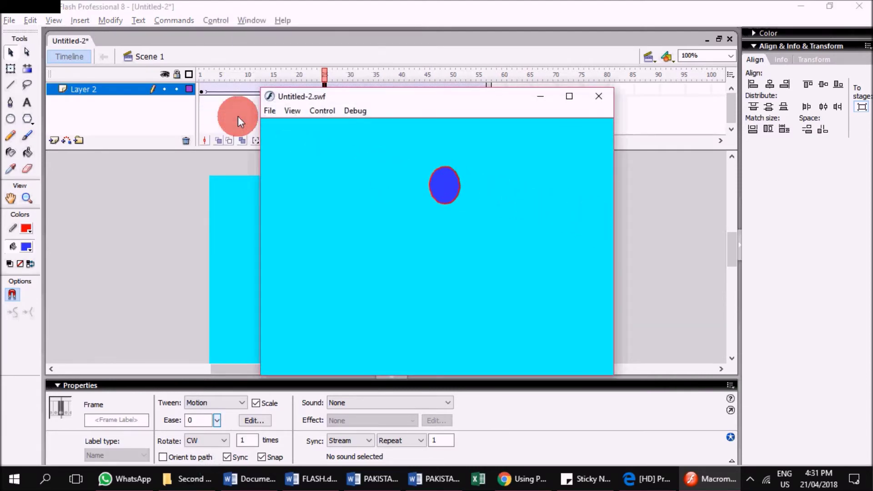
Close the movie preview, add a motion guide layer above Layer 2, and pencil a wavy path across the full stage width on it.
left_click(599, 97)
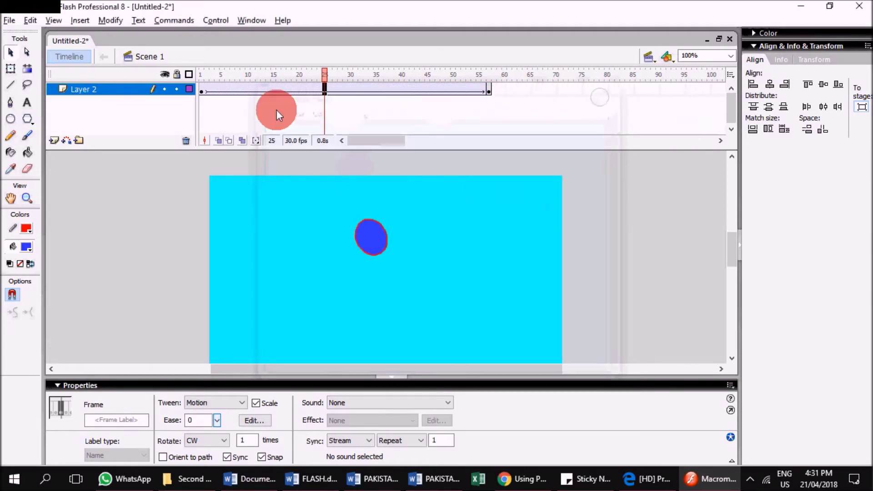
left_click(88, 108)
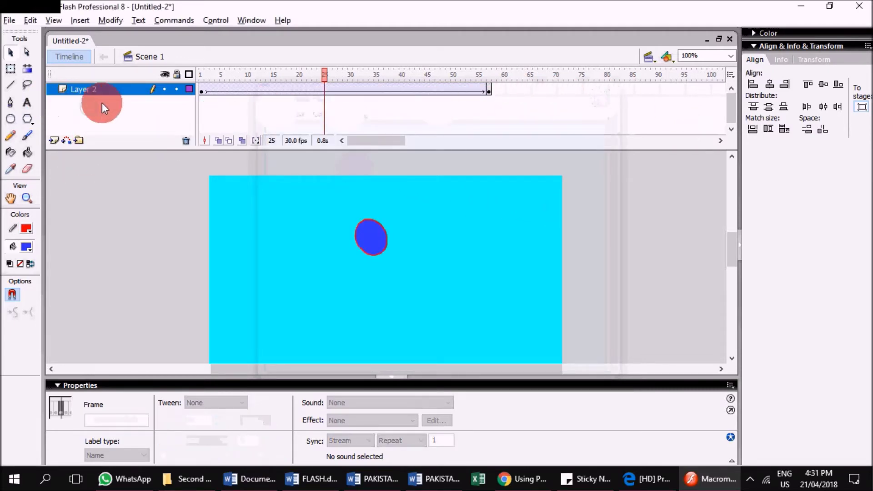
left_click(218, 248)
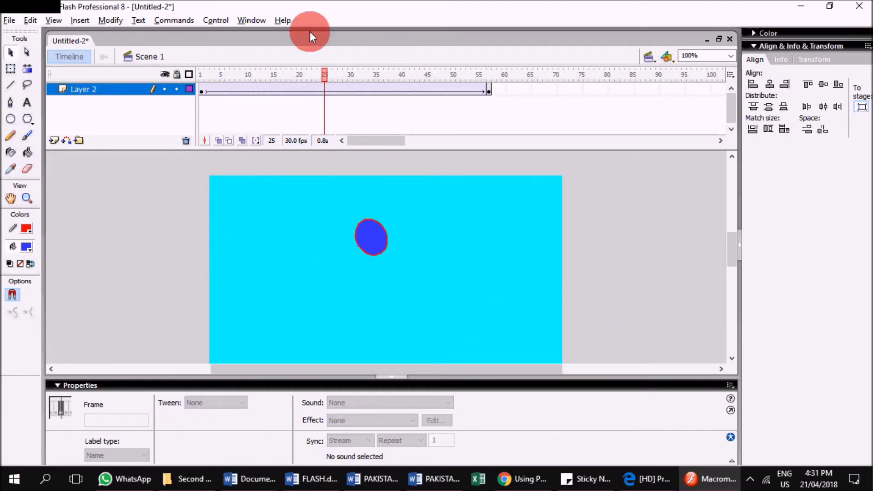
left_click(65, 141)
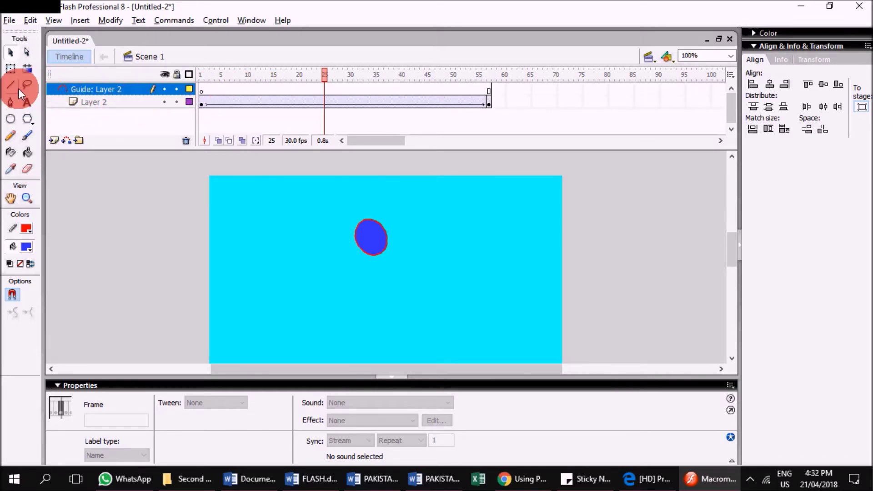
left_click(15, 136)
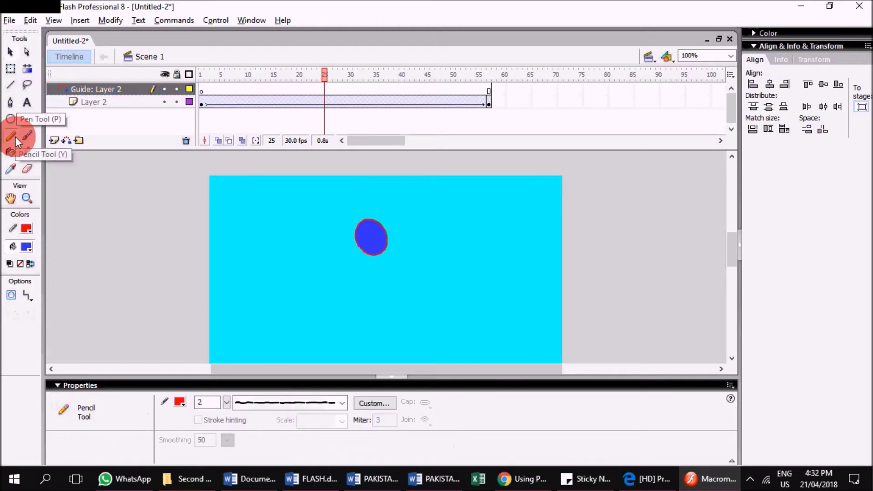
mouse_move(212, 234)
left_mouse_down()
mouse_move(256, 246)
mouse_move(270, 269)
mouse_move(316, 281)
mouse_move(354, 273)
mouse_move(379, 298)
mouse_move(386, 322)
mouse_move(424, 319)
mouse_move(464, 297)
mouse_move(495, 334)
mouse_move(518, 344)
mouse_move(568, 326)
left_mouse_up()
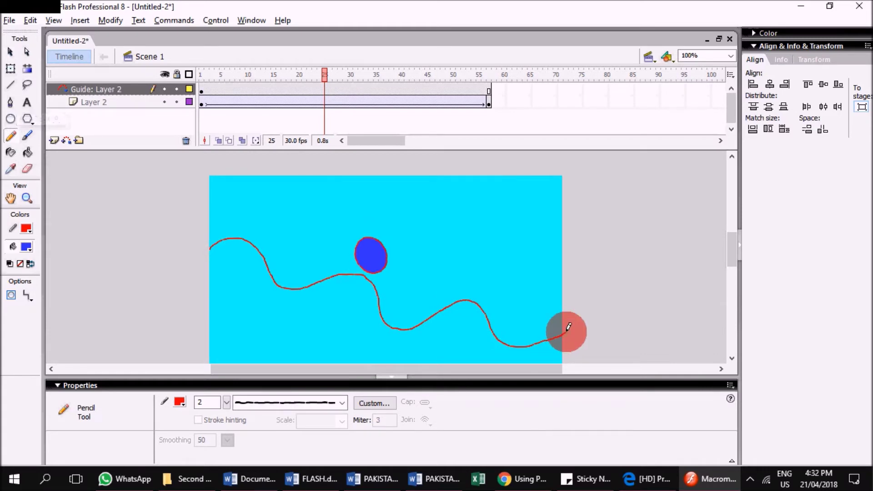
At frame 1, move the oval so its centre sits on the starting end of the guide path at the stage's left edge.
left_click(201, 91)
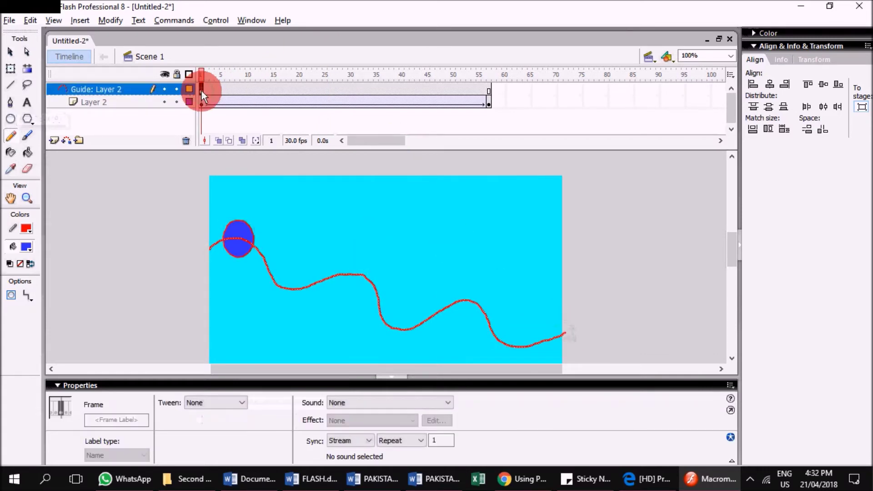
left_click(11, 51)
left_click_drag(245, 234, 240, 236)
left_click(47, 245)
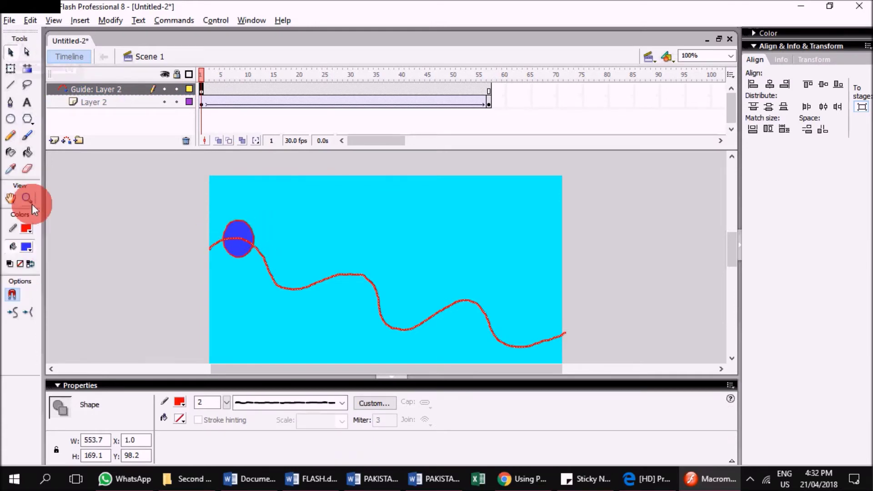
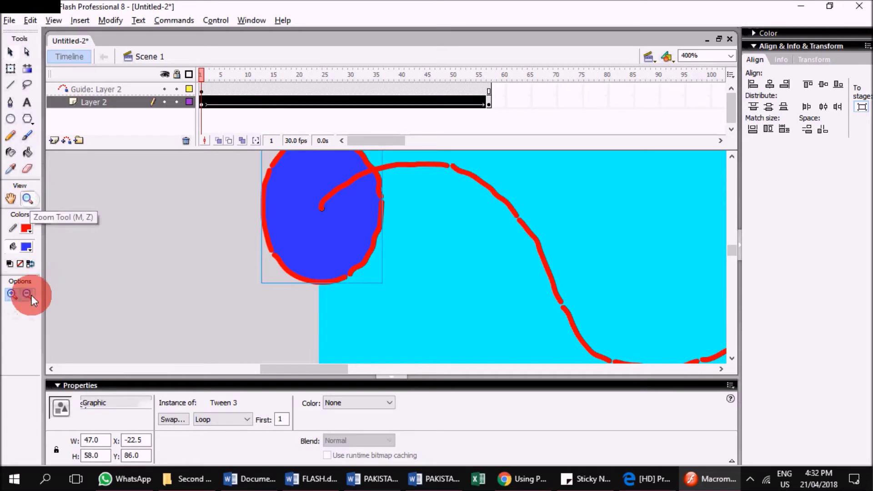
At Layer 2's end keyframe, frame 57, move the oval down onto the guide path near the stage's right edge.
left_click(500, 262)
left_click(518, 286)
left_click(10, 51)
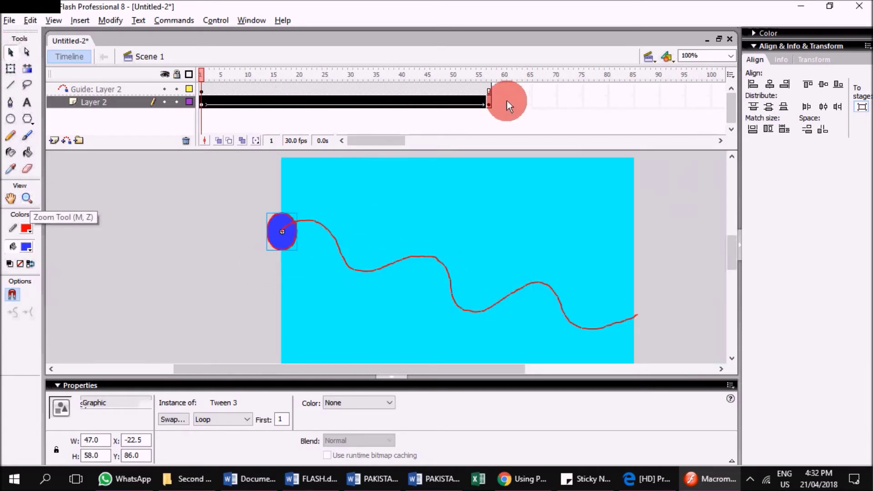
left_click_drag(506, 101, 489, 100)
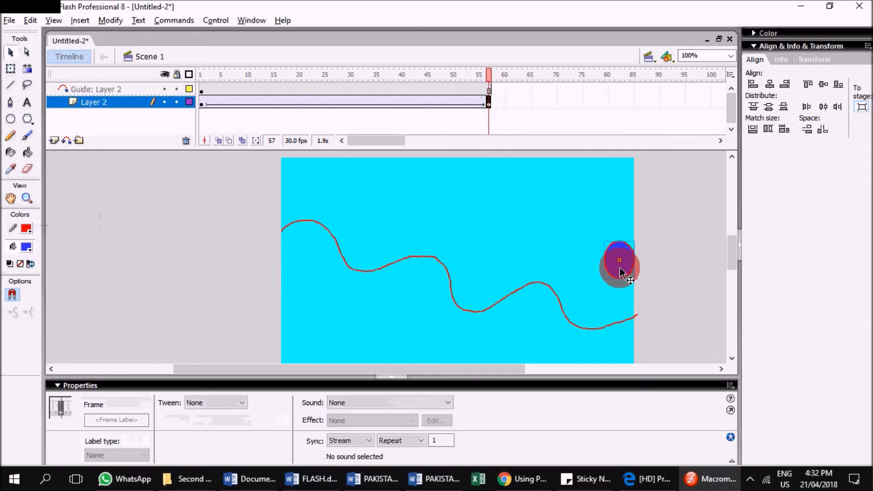
left_click(28, 198)
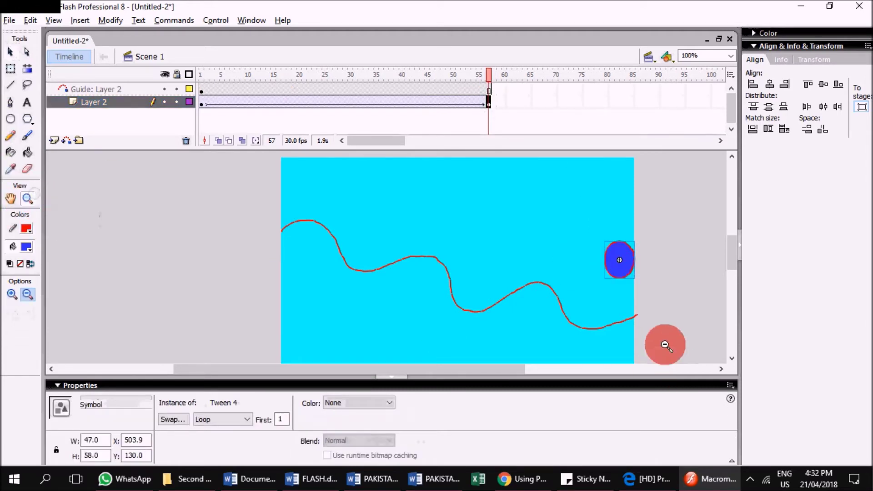
left_click(640, 327)
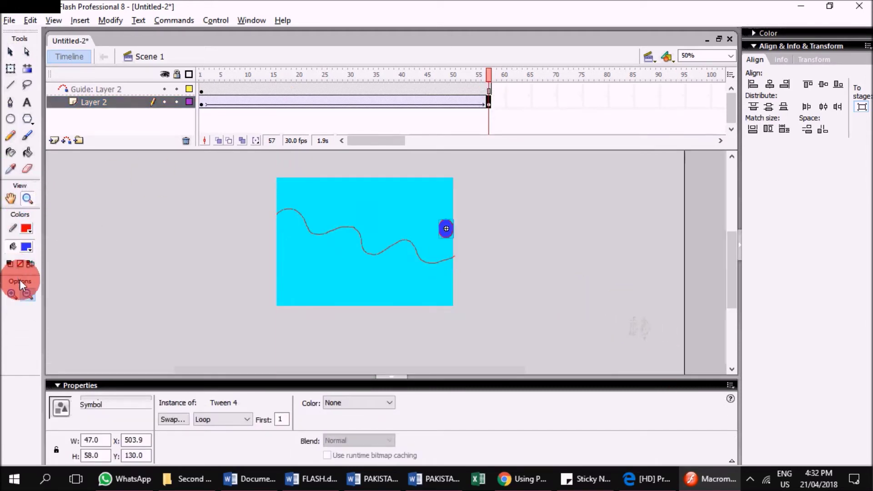
left_click(13, 293)
left_click(457, 256)
left_click(454, 260)
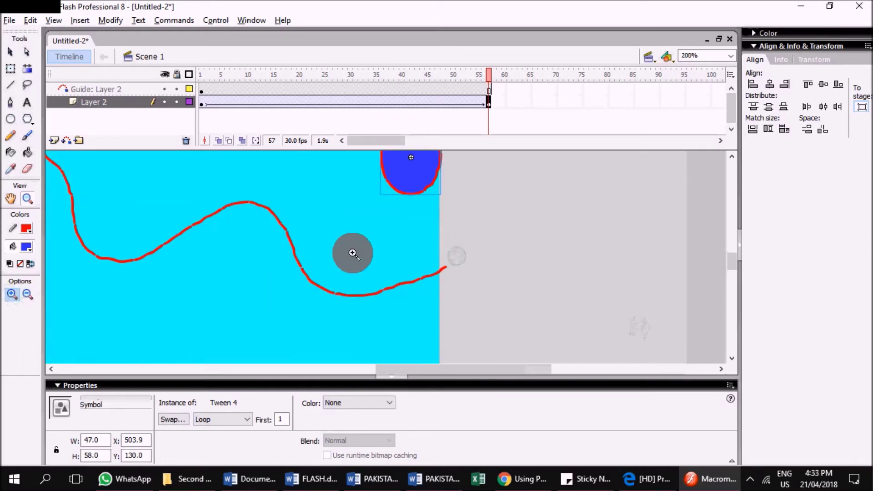
left_click(11, 52)
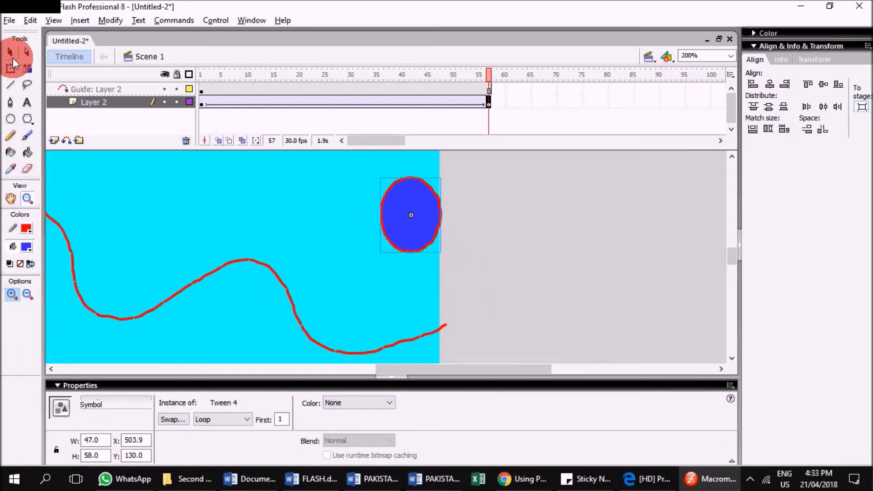
left_click(423, 237)
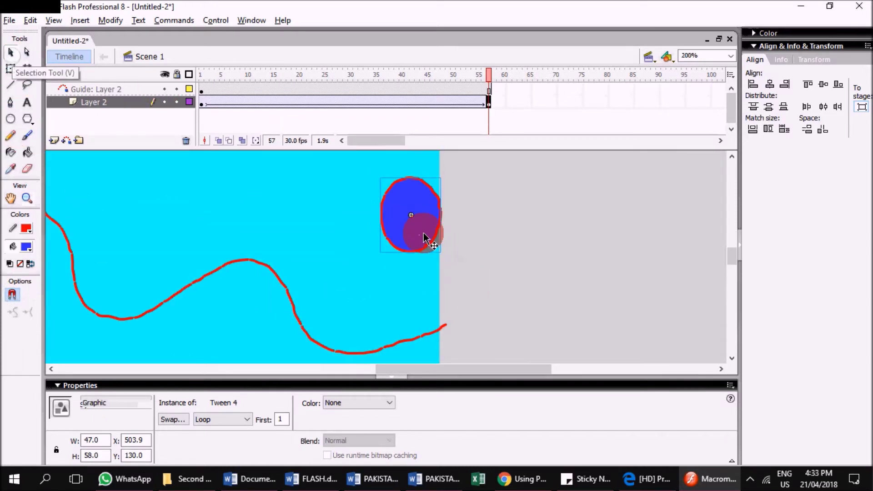
left_click(489, 103)
left_click_drag(424, 249, 409, 345)
scroll(490, 317, "down", 1)
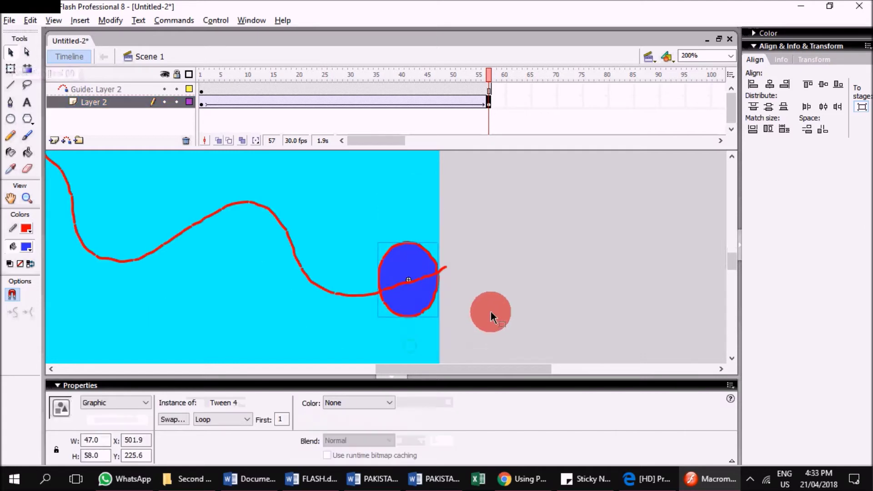
Align the oval's centre with the guide path's finishing end, just outside the stage's right edge.
scroll(491, 317, "down", 1)
left_click(431, 234)
left_click_drag(431, 234, 445, 211)
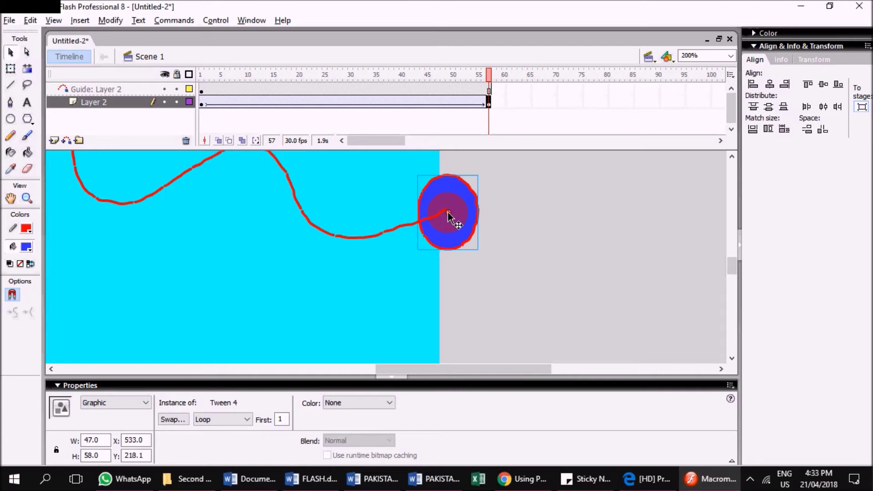
mouse_move(445, 215)
left_mouse_down()
mouse_move(409, 210)
mouse_move(426, 219)
mouse_move(402, 208)
mouse_move(416, 218)
mouse_move(446, 212)
mouse_move(446, 249)
mouse_move(443, 212)
left_mouse_up()
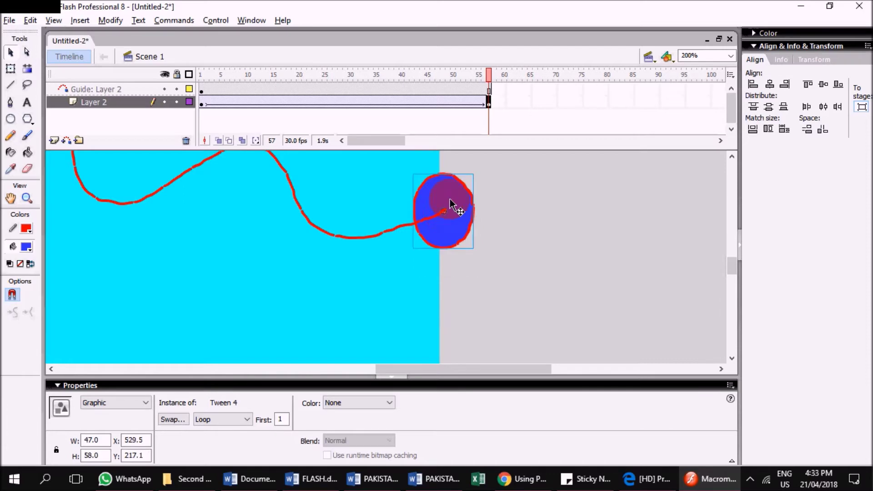
Scrub the timeline from frame 1 to frame 57 to check that the oval follows the guide path.
left_click(201, 73)
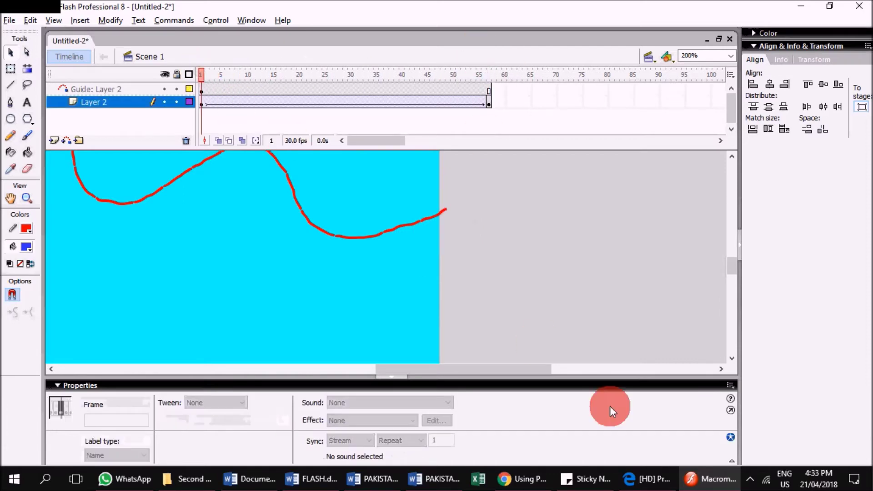
left_click(27, 198)
left_click(28, 294)
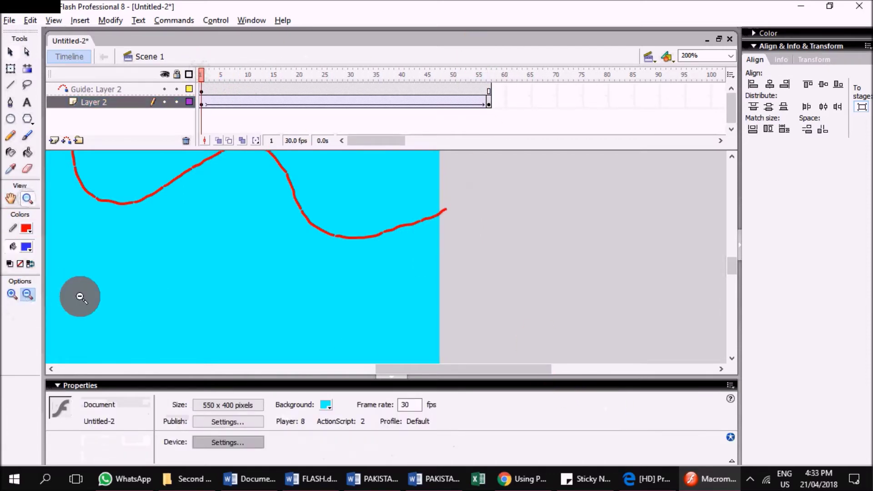
left_click(222, 290)
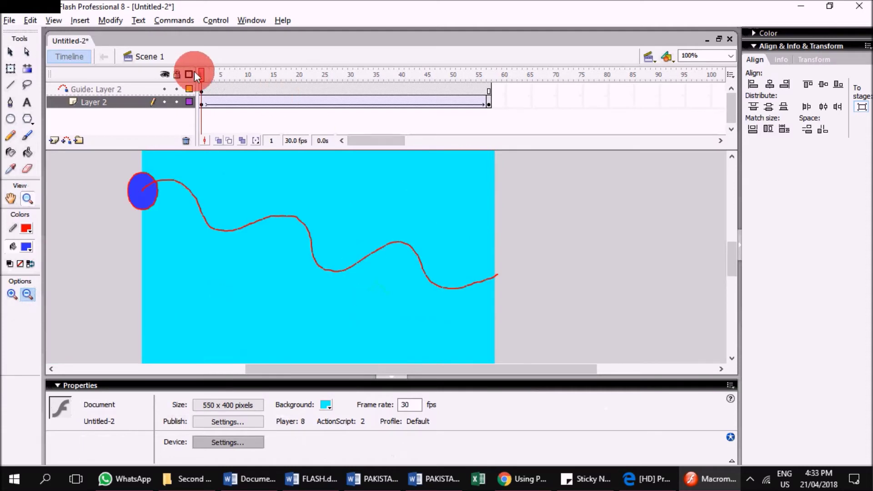
left_click_drag(203, 76, 495, 122)
Test the movie with the guided motion tween and close the preview.
left_click(220, 21)
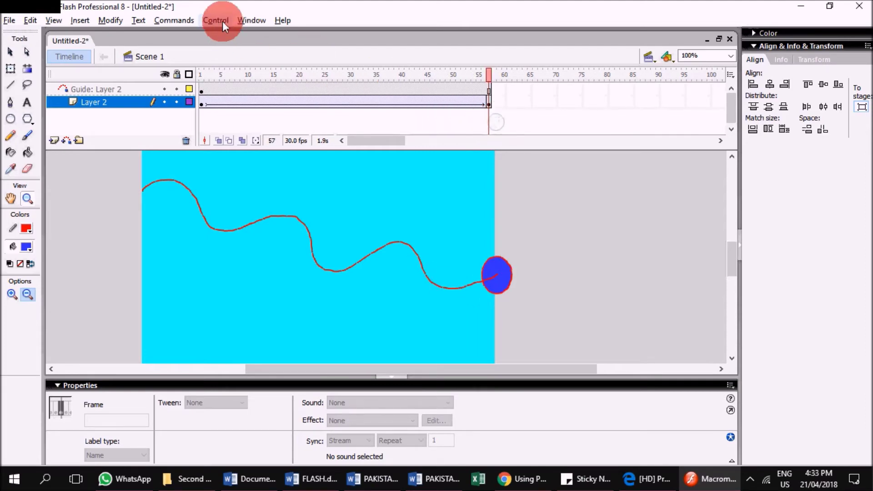
left_click(252, 115)
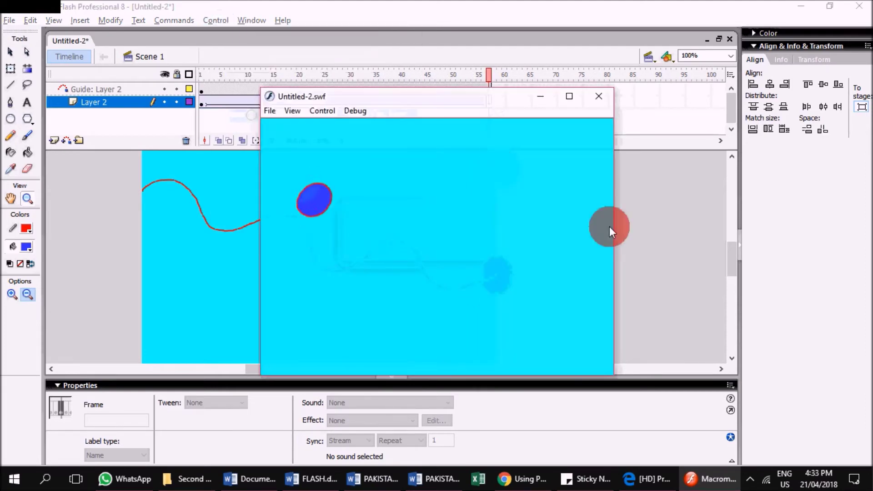
left_click(598, 95)
Lengthen the animation by inserting frames over frames 15 to 35 of both the guide layer and Layer 2.
left_click_drag(272, 86, 376, 102)
right_click(376, 102)
left_click(404, 129)
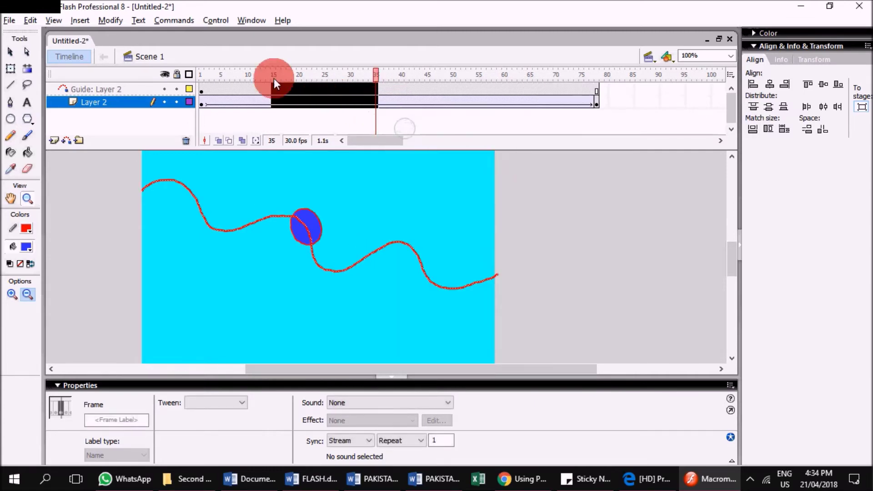
Return to frame 1, test the movie with the lengthened guided tween, and close the preview.
left_click_drag(211, 72, 198, 73)
left_click(206, 19)
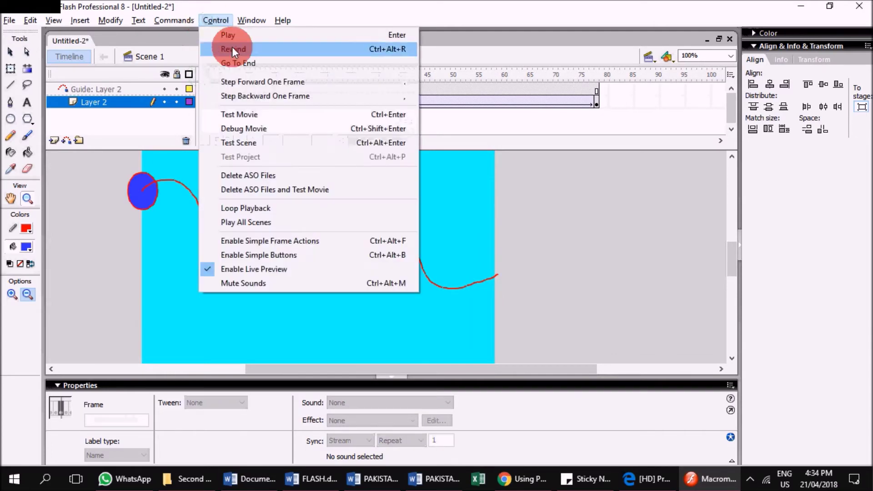
left_click(257, 114)
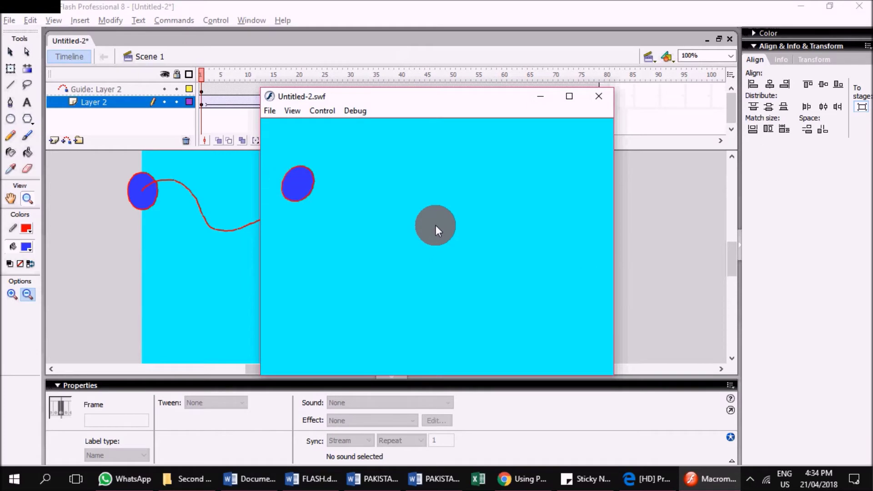
left_click(598, 96)
Extend the animation further by inserting frames over frames 18 to 40 of both the guide layer and Layer 2.
left_click_drag(291, 85, 399, 102)
right_click(396, 105)
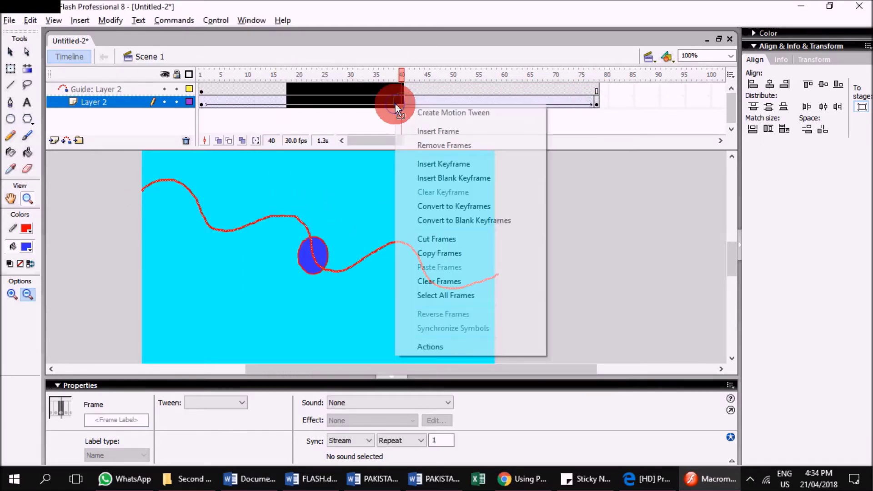
left_click(423, 131)
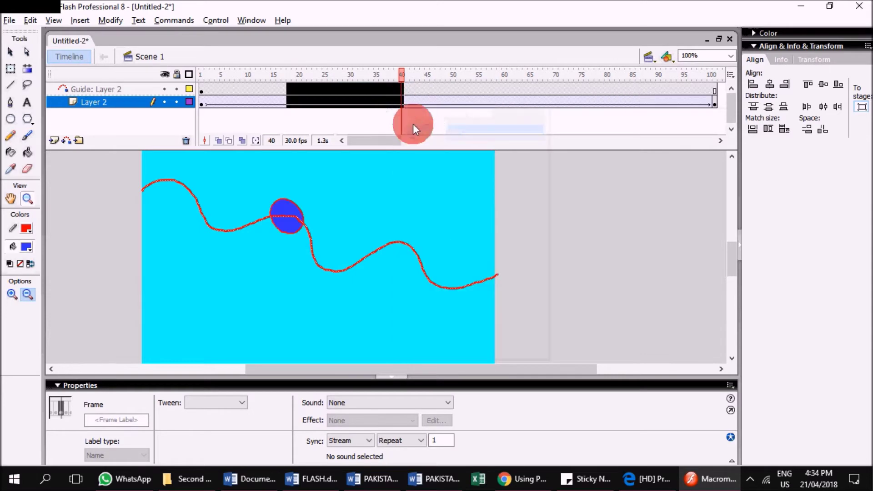
Test the movie again with the tween extended to frame 101 and close the preview.
left_click(217, 23)
left_click(251, 114)
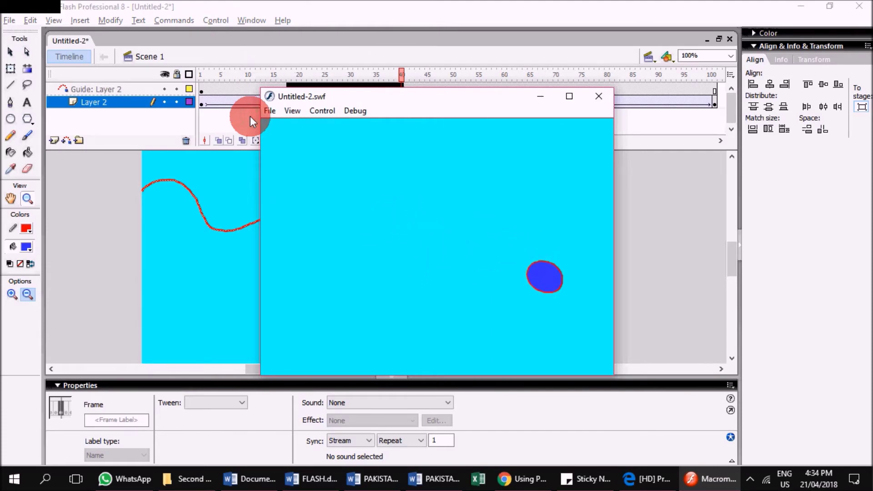
left_click(595, 96)
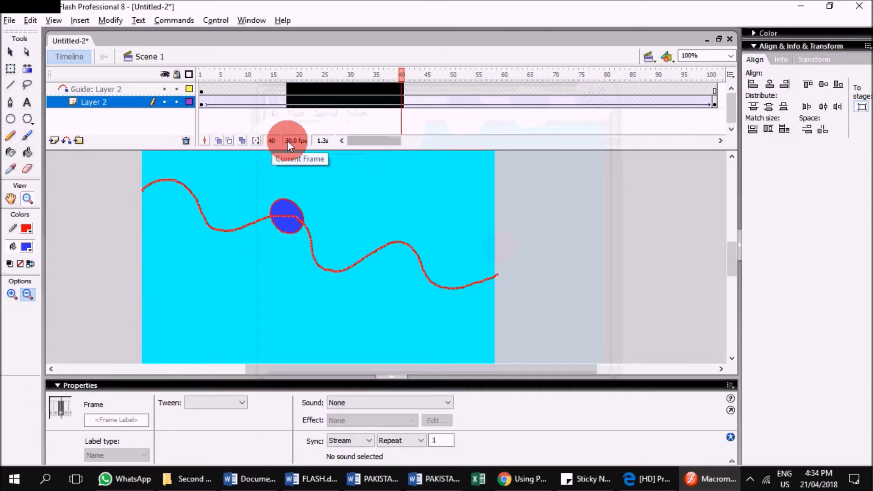
Clear the frame selection and scrub from frame 1 through frame 30 to frame 101, checking the current frame and elapsed time.
left_click(402, 73)
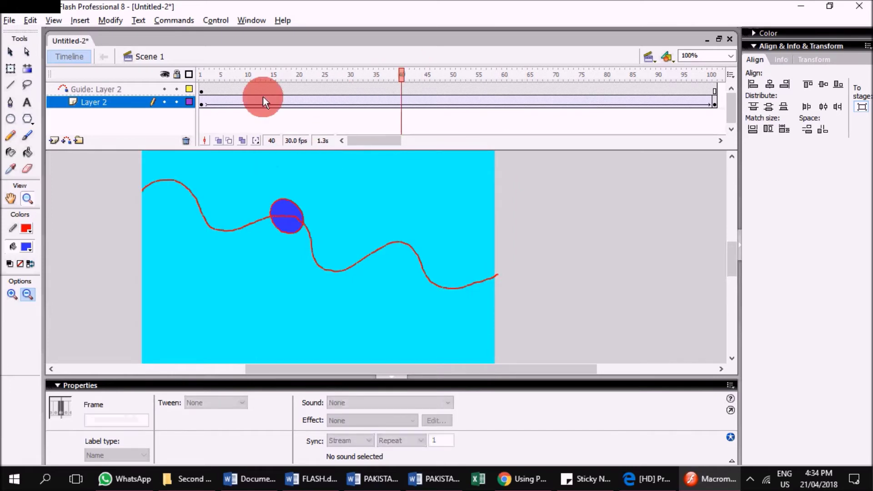
left_click(202, 73)
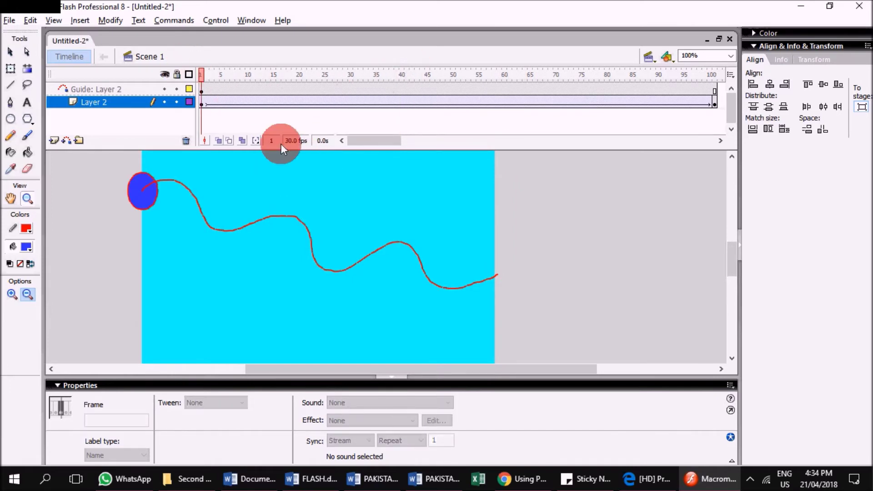
mouse_move(200, 75)
left_mouse_down()
mouse_move(381, 87)
mouse_move(436, 81)
mouse_move(339, 73)
mouse_move(350, 73)
left_mouse_up()
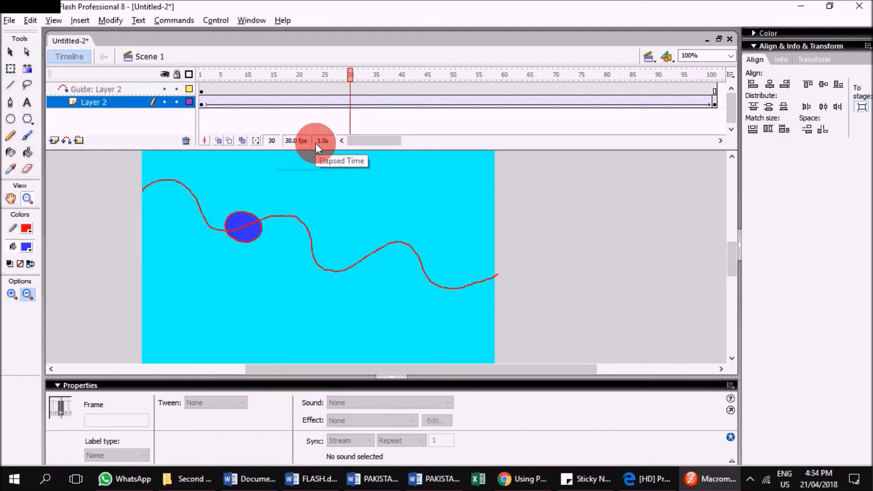
left_click_drag(350, 69, 720, 87)
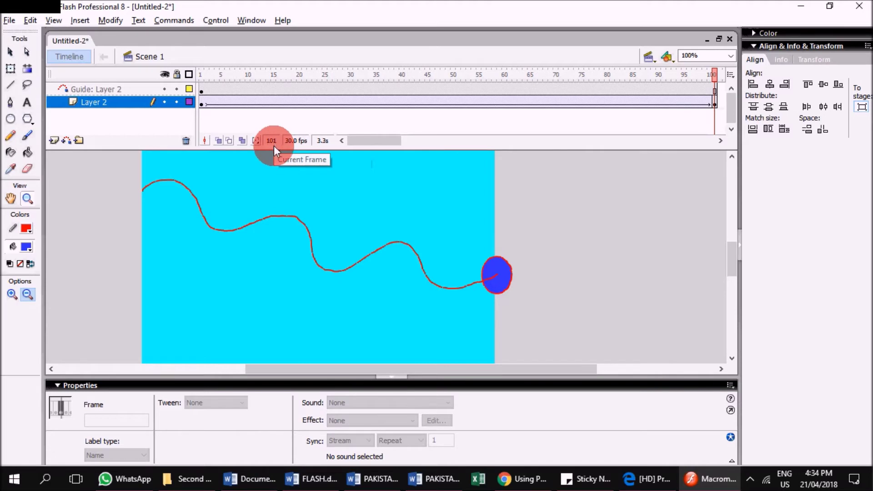
Select Layer 2's keyframe at frame 101, review its sync and repeat settings without changing them, and clear the frame selection.
left_click(715, 103)
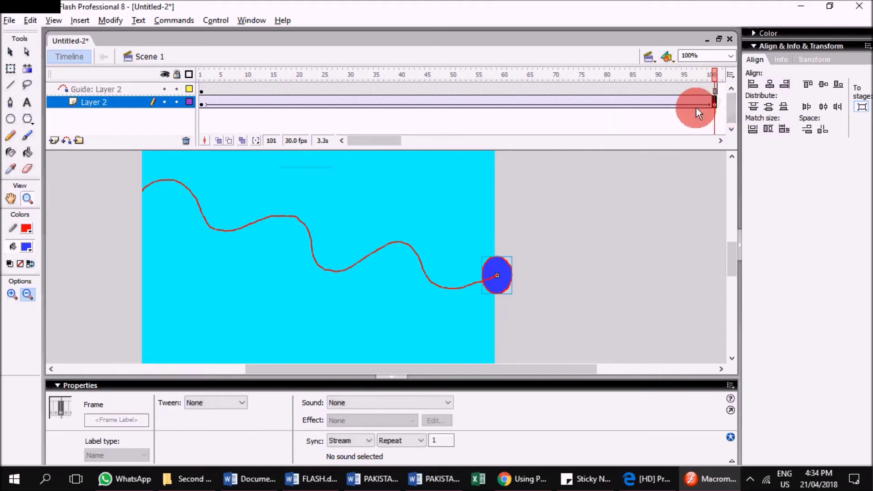
left_click(376, 426)
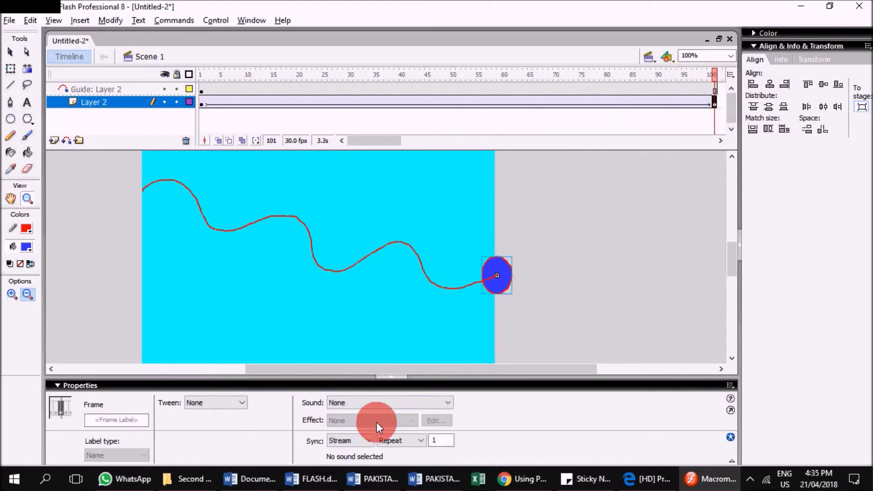
left_click(361, 440)
left_click(356, 440)
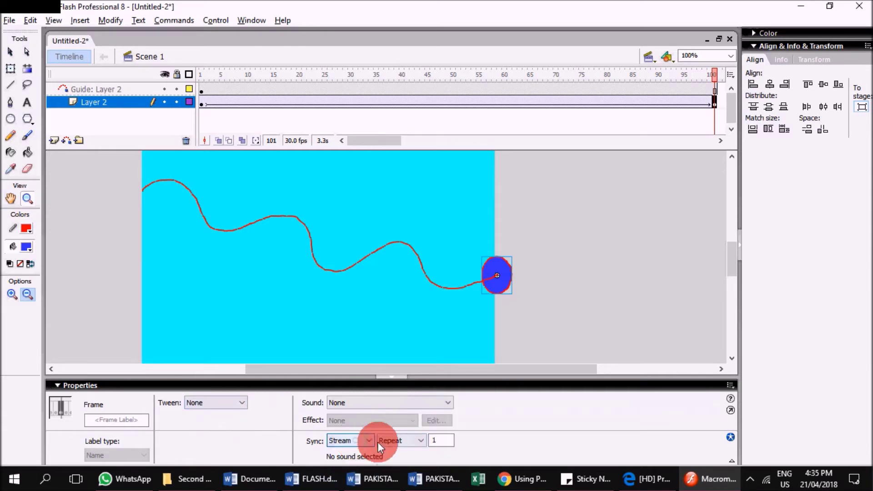
left_click(398, 441)
left_click(104, 54)
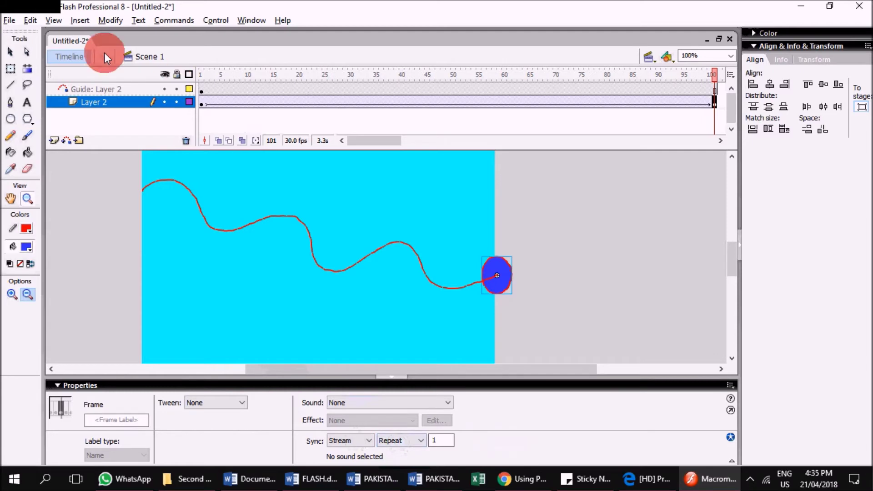
left_click(111, 110)
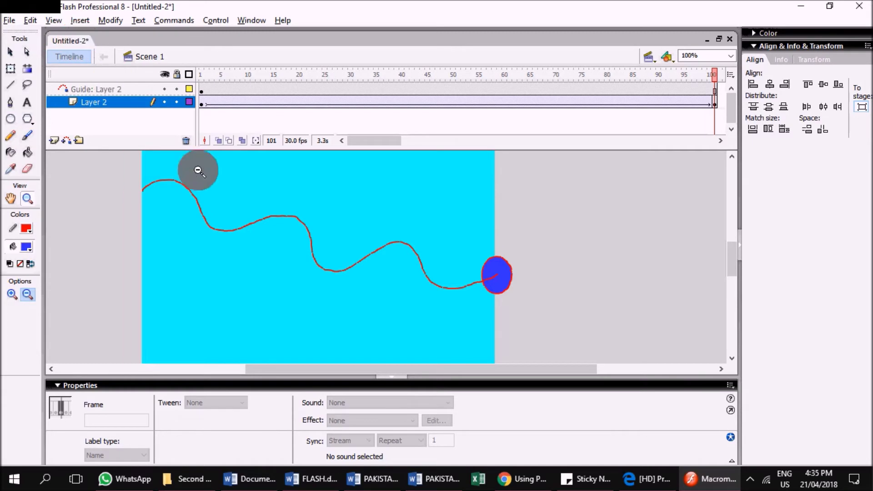
Switch to Document1 in Word to view the lesson notes on the brush paint modes.
left_click(248, 478)
left_click(475, 281)
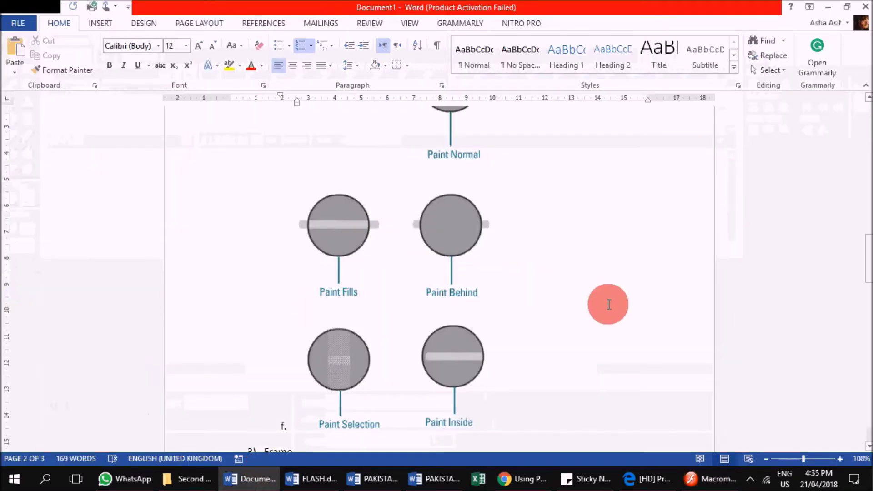
Review the Flash 8 topic outline from the brush modes through the frame types, animation types and tween types.
scroll(600, 296, "up", 5)
scroll(590, 286, "up", 6)
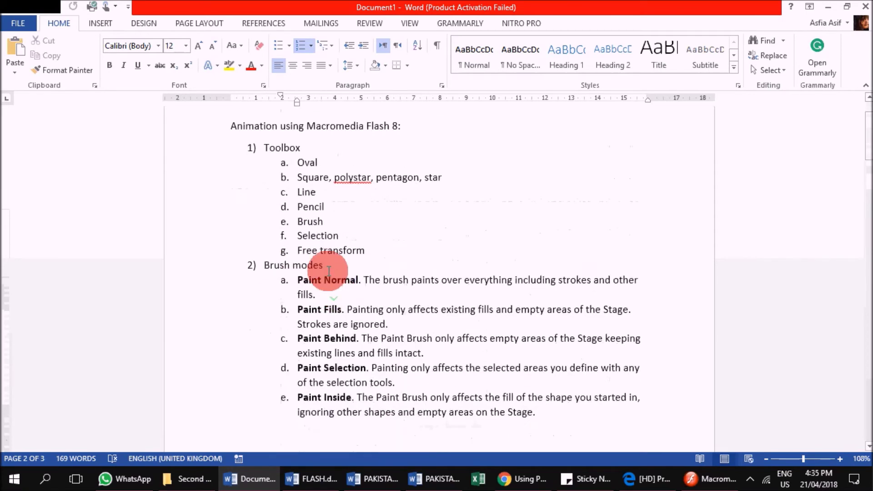
scroll(295, 284, "down", 5)
scroll(347, 278, "down", 6)
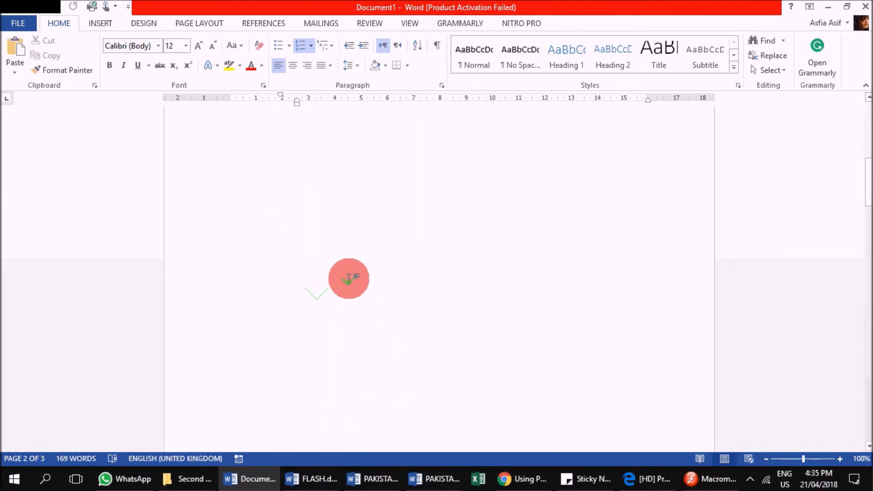
scroll(387, 291, "down", 4)
scroll(331, 185, "up", 1)
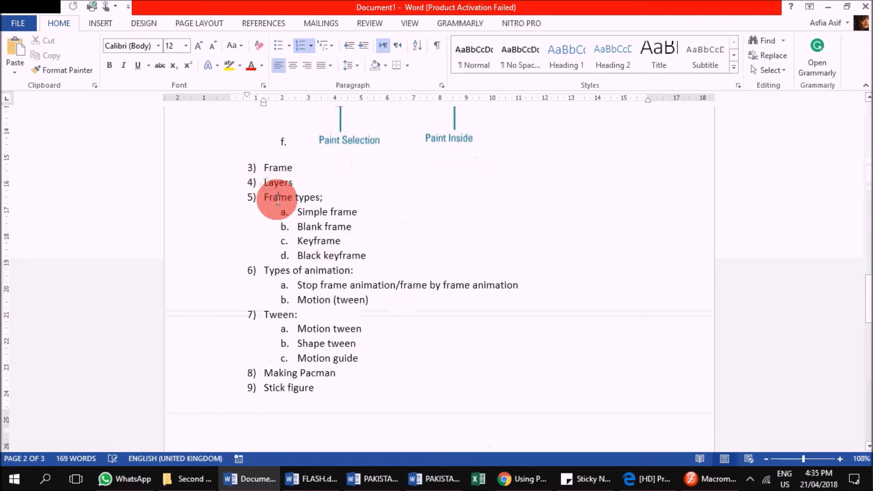
left_click_drag(312, 226, 318, 227)
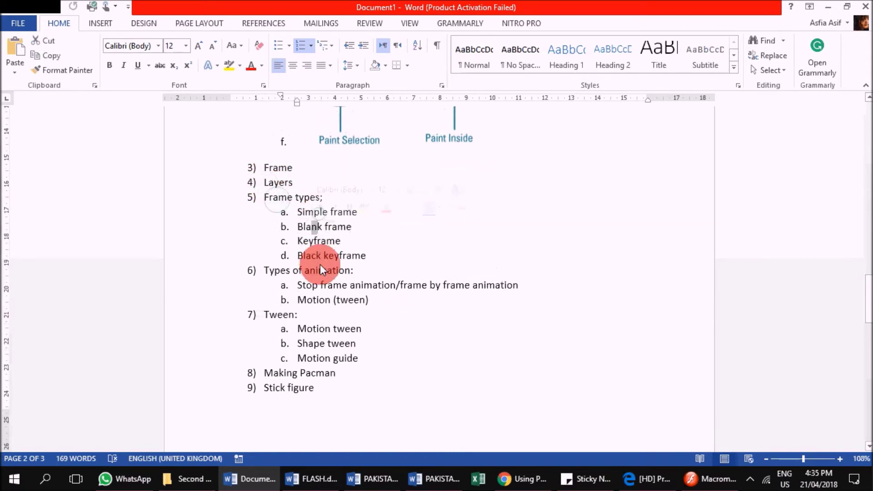
left_click(336, 301)
left_click_drag(294, 328, 345, 330)
left_click_drag(364, 359, 309, 362)
Highlight the Motion (tween), Motion guide and Motion tween items in yellow, then select the Frame and Layers items.
mouse_move(295, 286)
left_mouse_down()
mouse_move(491, 292)
mouse_move(294, 300)
left_mouse_up()
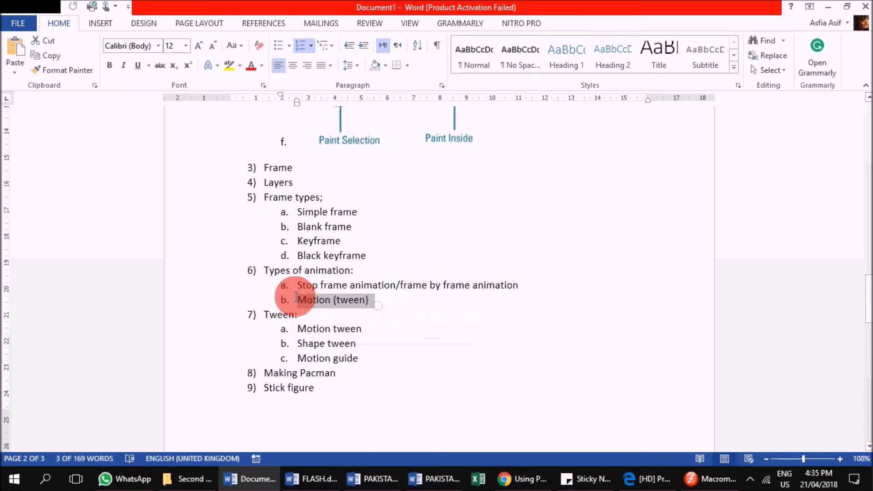
left_click(229, 65)
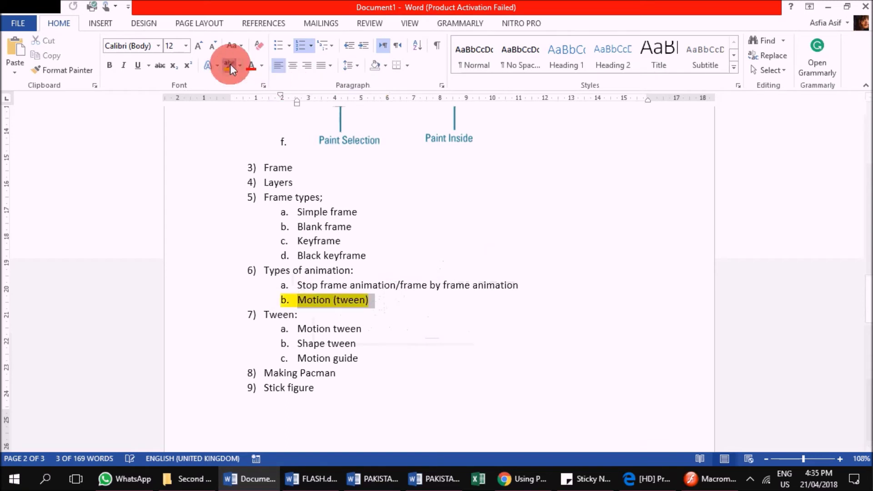
left_click(361, 337)
left_click_drag(367, 366, 298, 359)
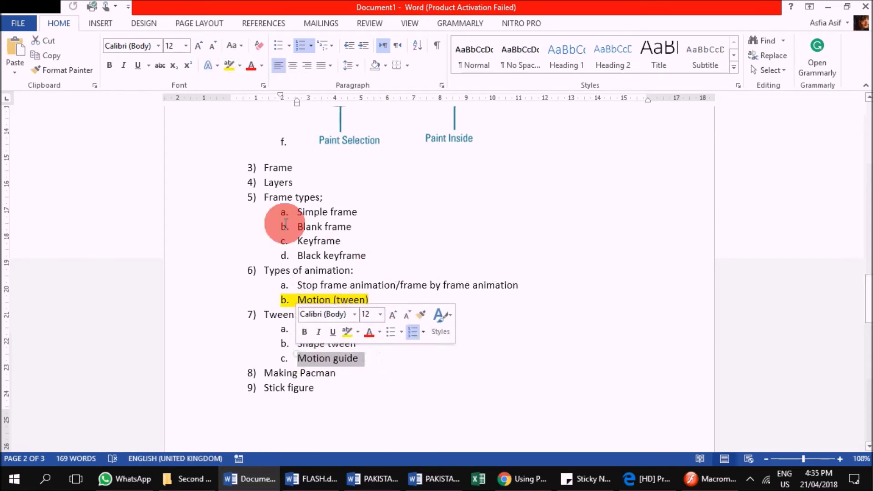
left_click(234, 69)
left_click_drag(374, 336, 287, 327)
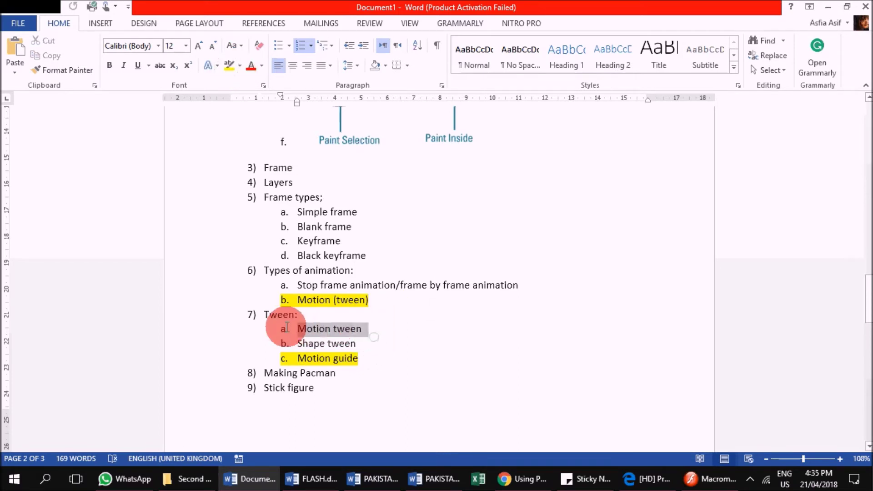
left_click(227, 66)
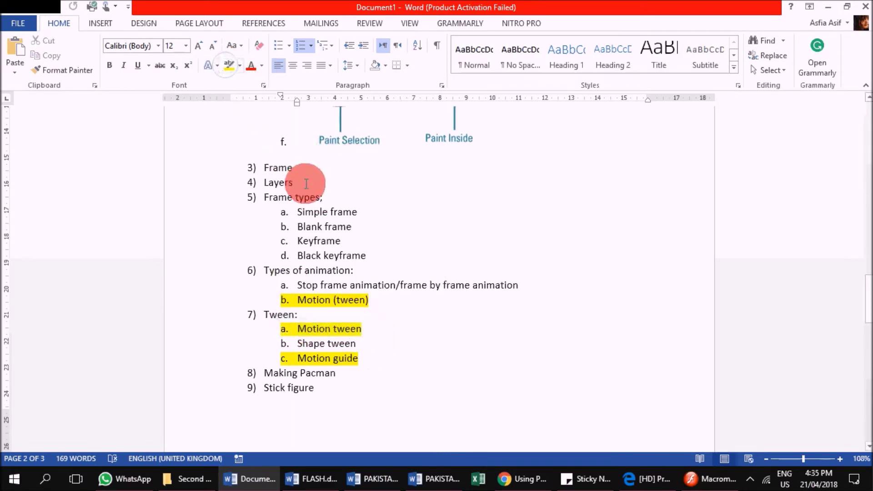
left_click_drag(300, 182, 263, 168)
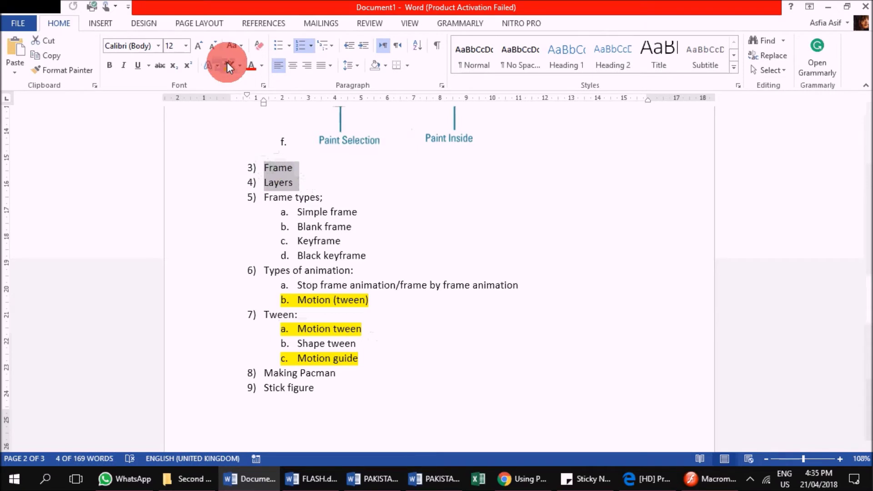
Switch to Flash Professional 8, add a new layer and move it above the guide layer, outside the guided group.
left_click(709, 479)
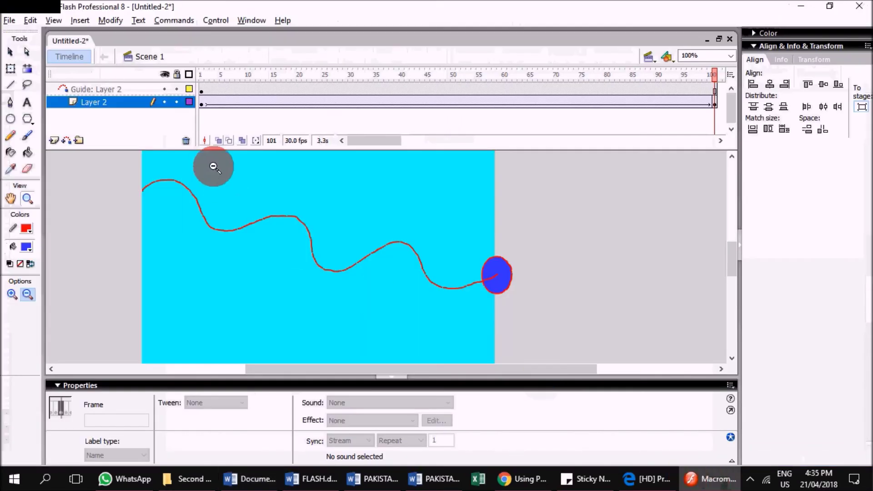
left_click(103, 103)
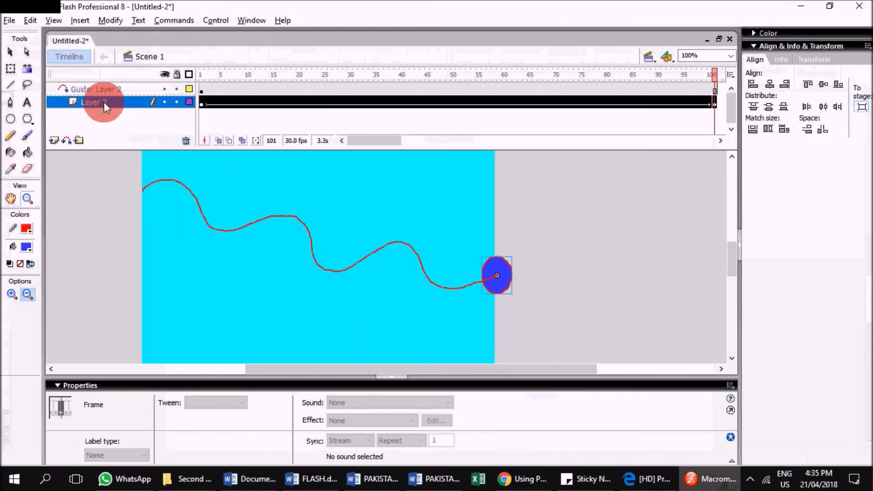
left_click(51, 141)
left_click_drag(93, 101, 97, 125)
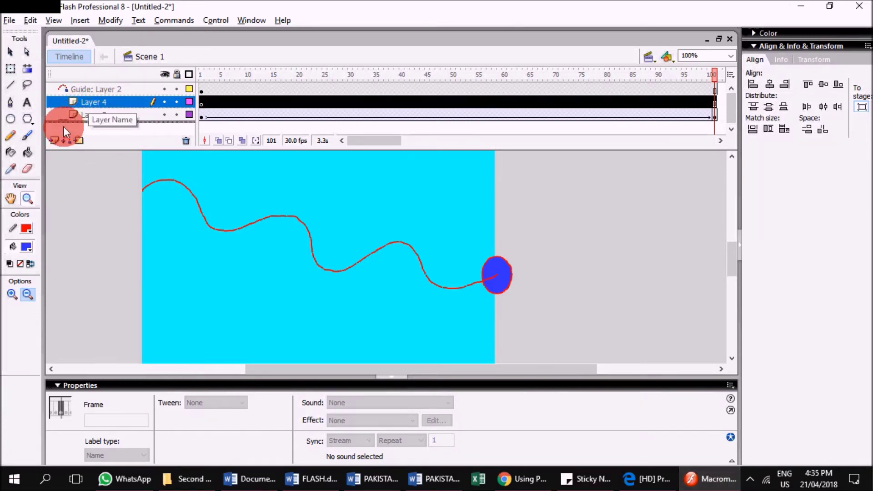
left_click_drag(62, 121, 56, 81)
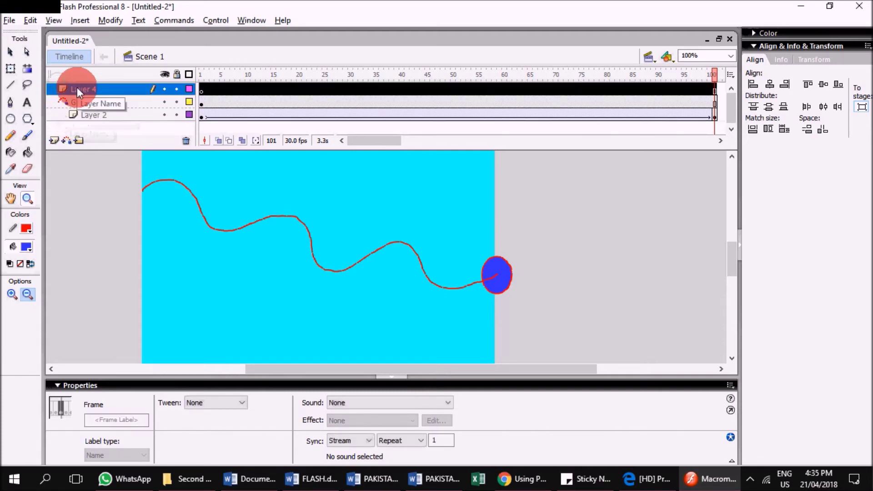
Rename the new layer "red ball".
double_click(78, 87)
type("red ball")
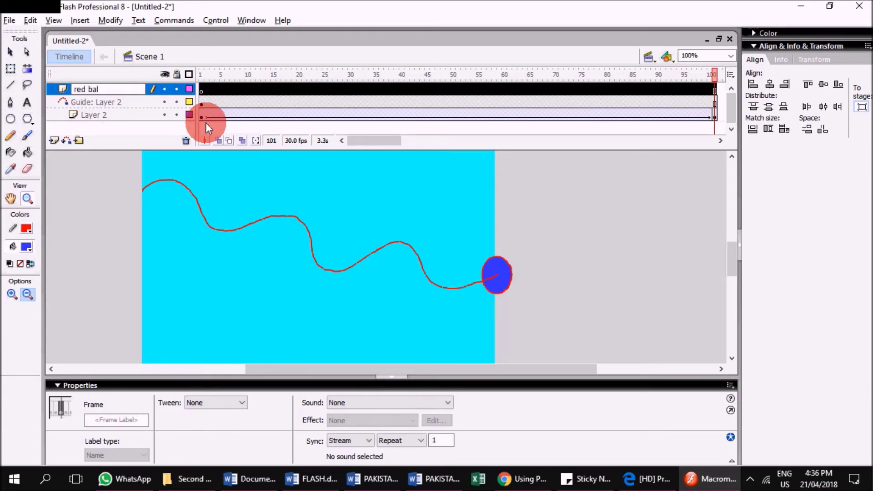
left_click(299, 68)
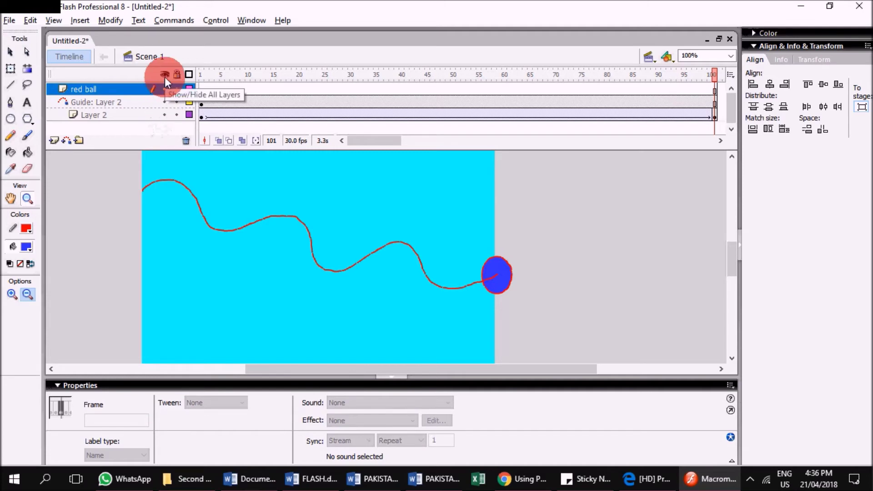
Hide and lock both the Guide: Layer 2 and Layer 2 layers.
left_click(165, 103)
left_click(165, 113)
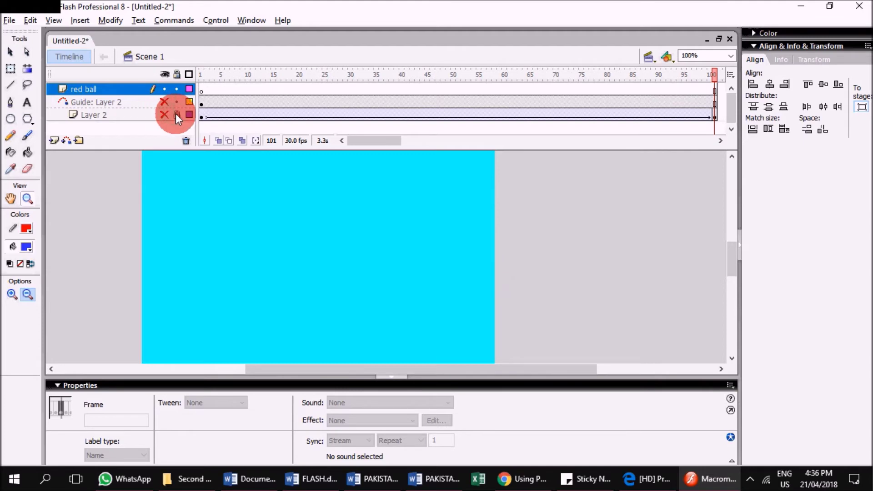
left_click(178, 102)
On the red ball layer, activate the Oval tool and set its fill color to red.
left_click(136, 90)
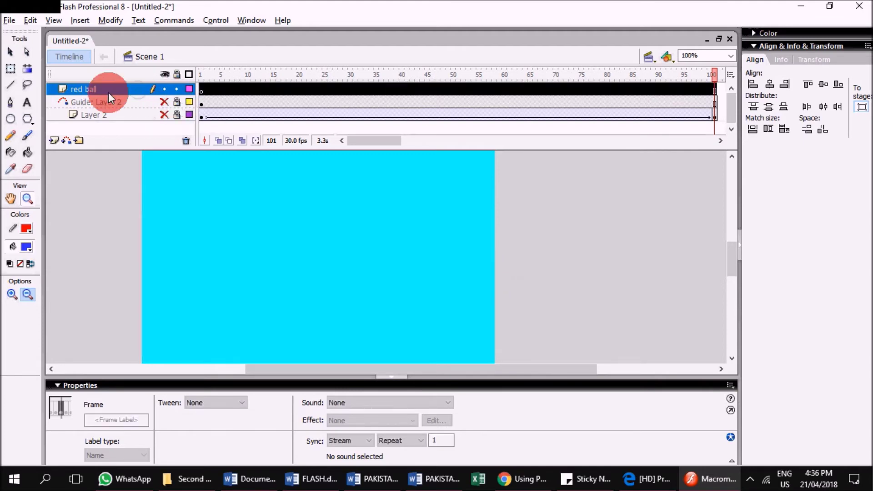
left_click(10, 118)
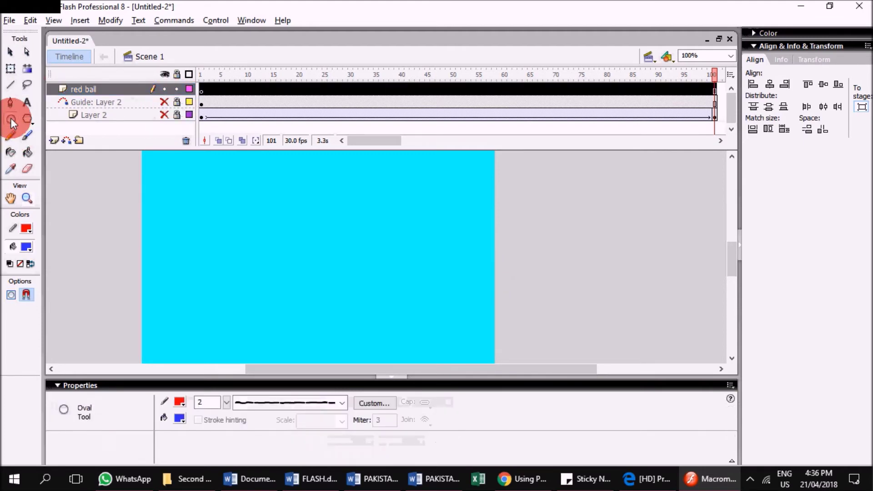
left_click(28, 248)
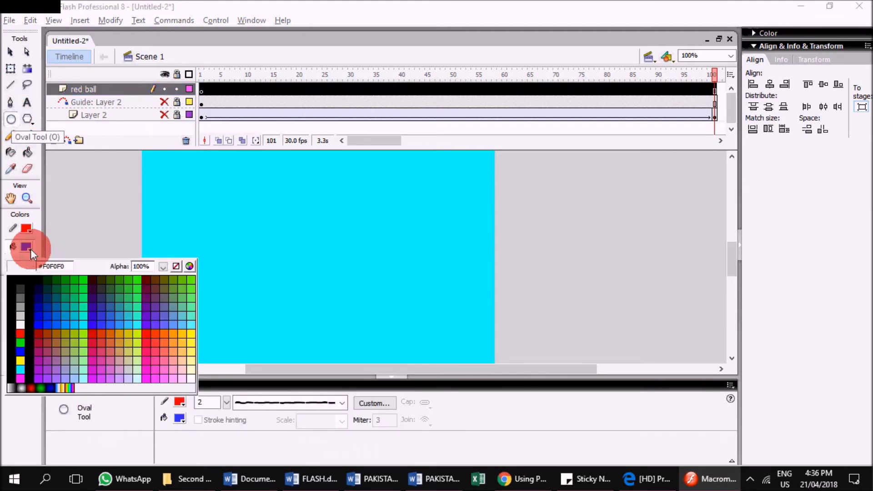
left_click(93, 331)
Draw a trial red oval near the stage's upper-right corner, inspect it at 200% zoom, and undo it.
scroll(509, 204, "up", 2)
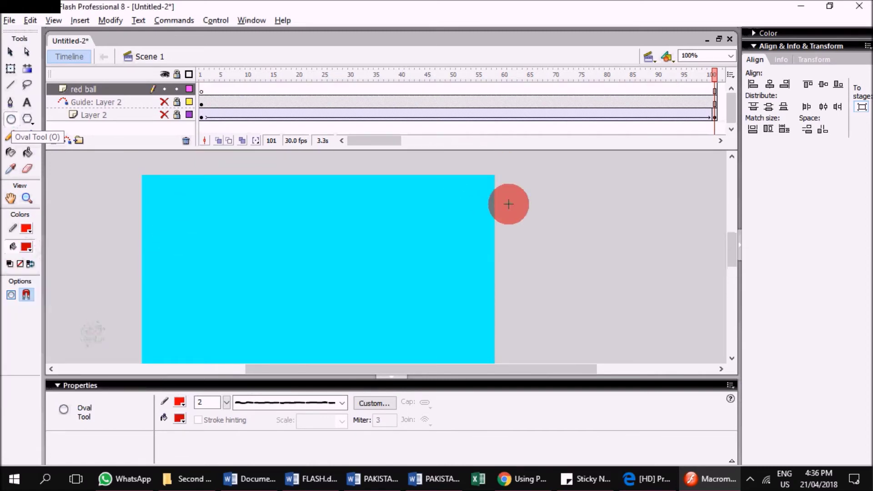
left_click_drag(489, 184, 442, 216)
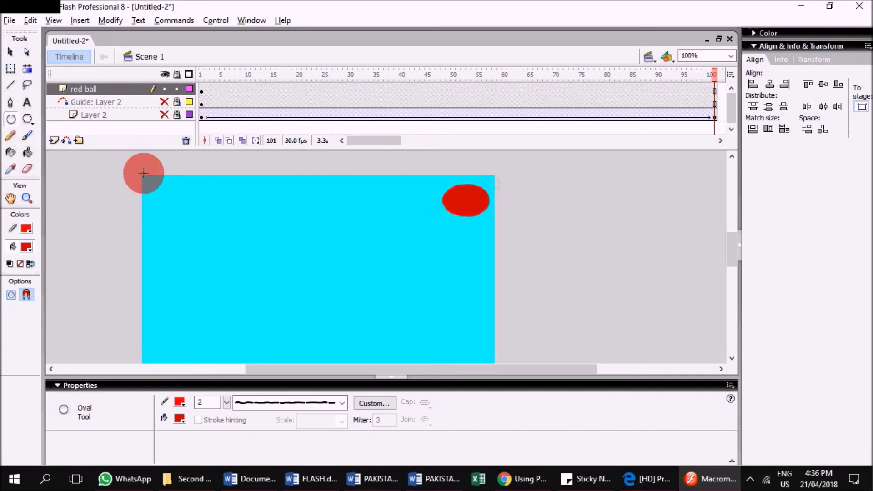
left_click(10, 85)
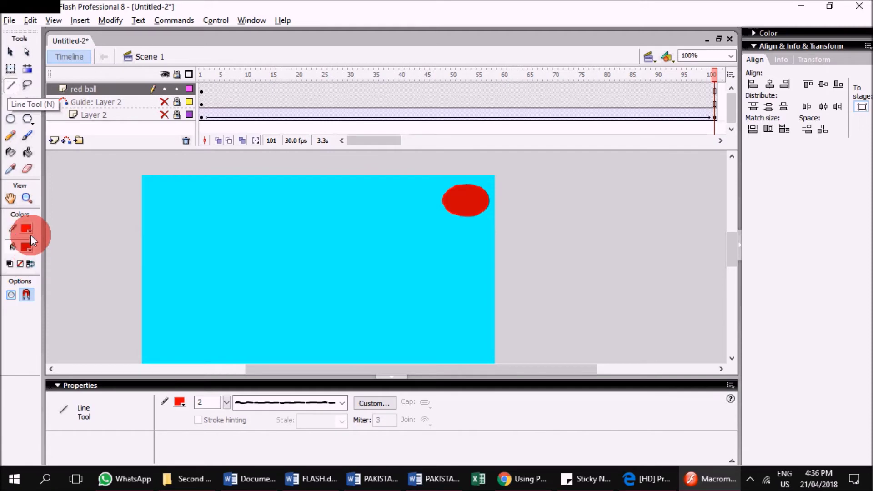
left_click(27, 198)
left_click(477, 199)
left_click(12, 295)
left_click(358, 328)
left_click(486, 300)
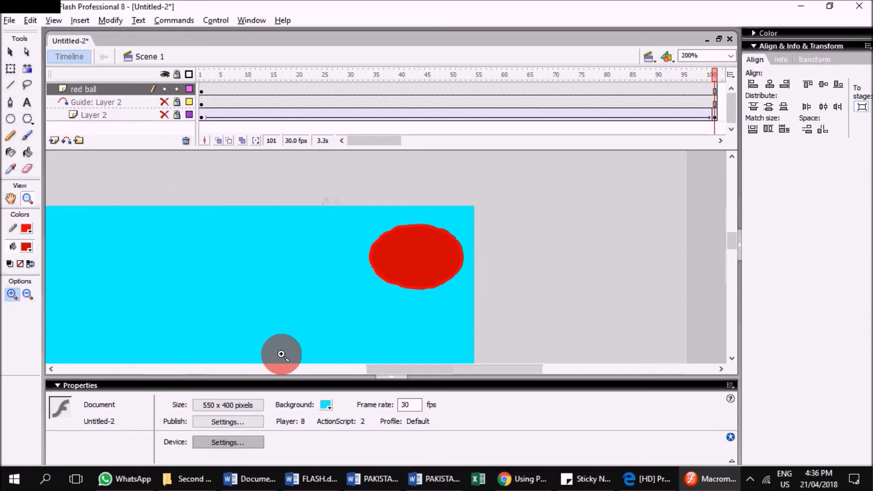
left_click(10, 119)
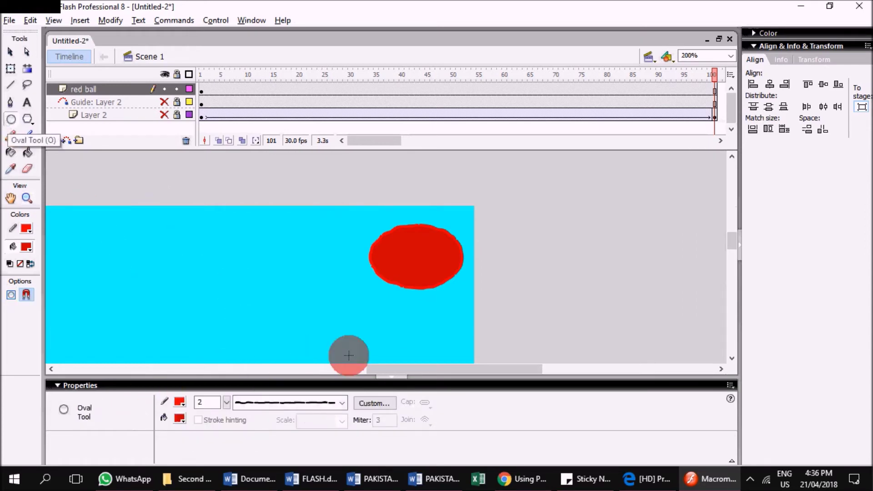
key("ctrl+z")
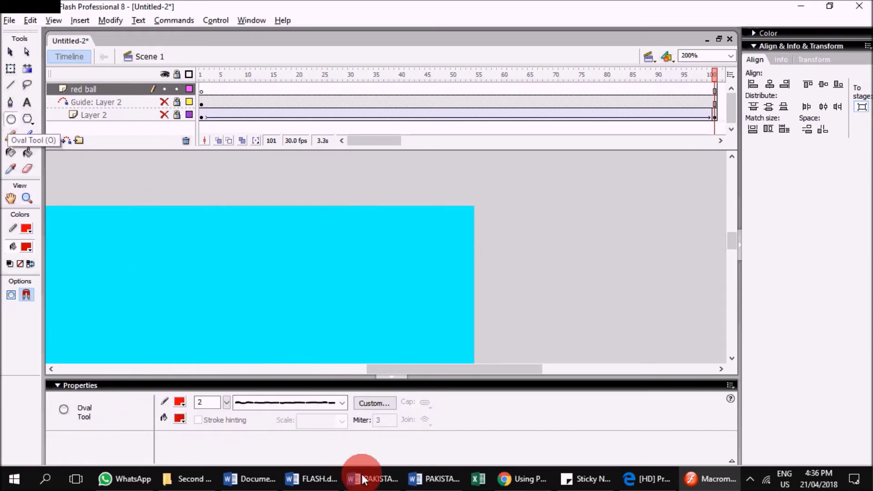
Set the Oval tool's stroke style to Solid, try it with a test oval, and undo that oval.
left_click(271, 409)
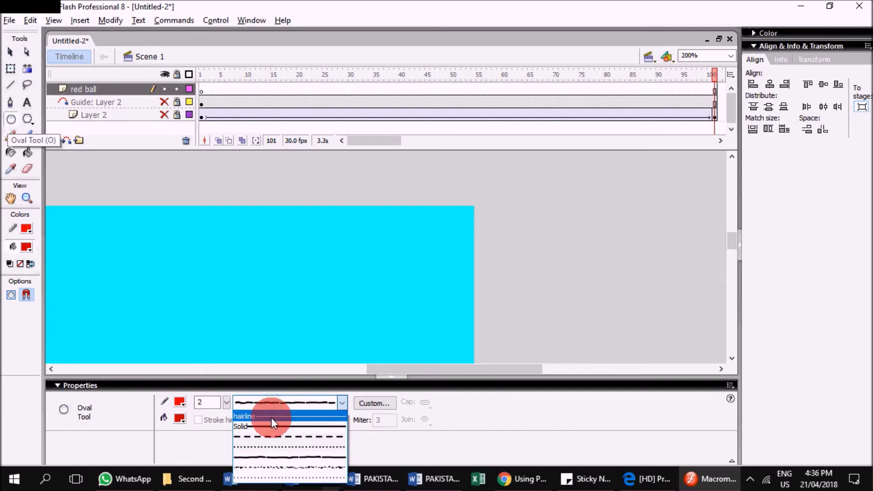
left_click(270, 416)
left_click(261, 400)
left_click(261, 427)
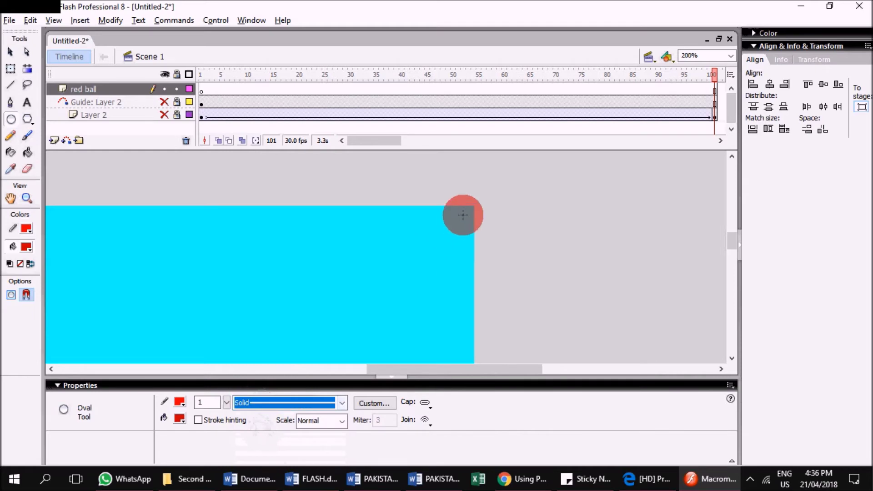
left_click_drag(467, 217, 407, 294)
key("ctrl+z")
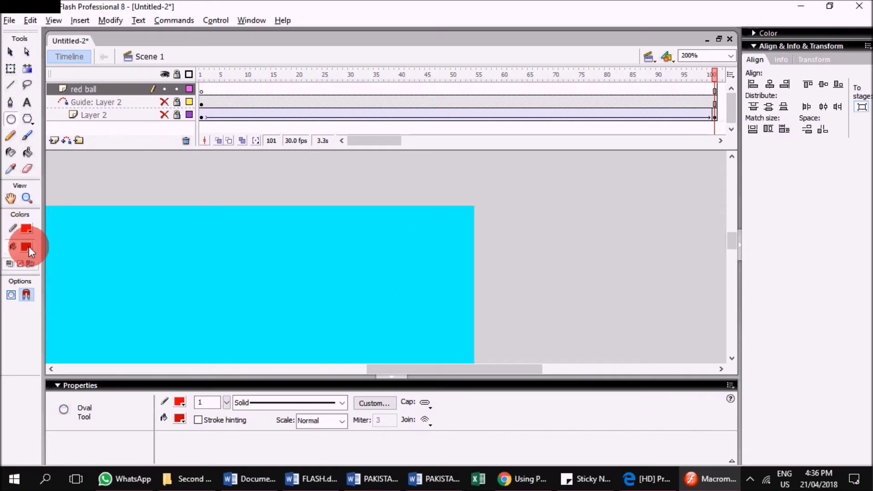
Draw an upright red oval with a black outline of stroke height 1.75 near the stage's upper-right corner.
left_click(25, 230)
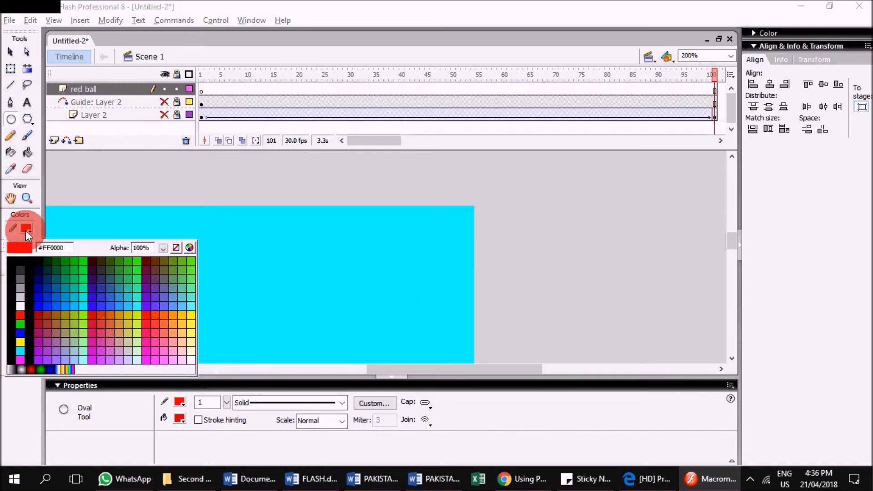
left_click(32, 261)
left_click(225, 403)
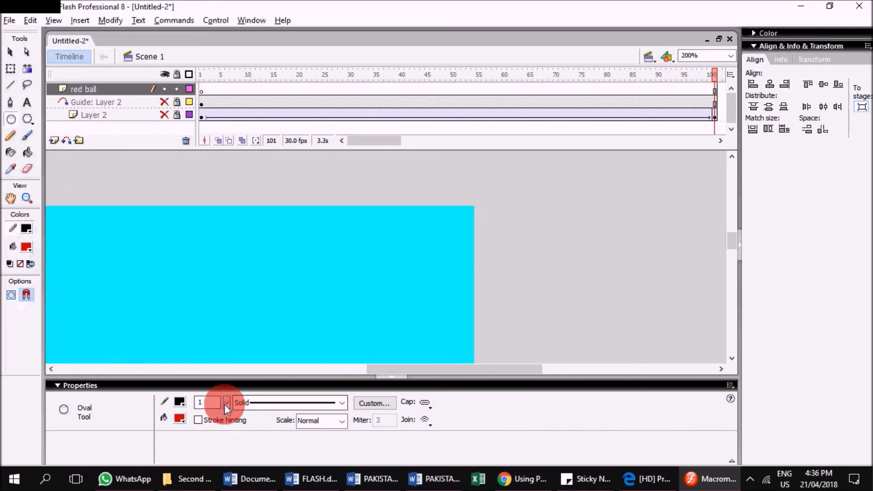
left_click_drag(230, 402, 230, 400)
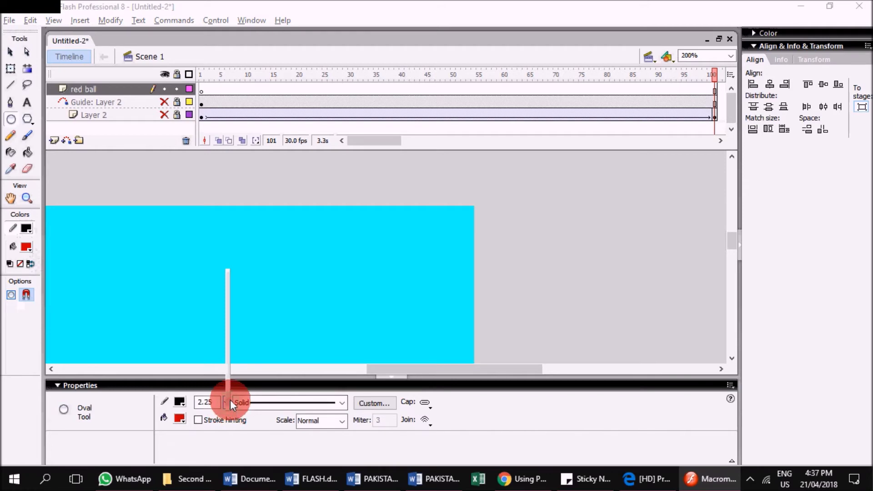
left_click(461, 217)
mouse_move(460, 218)
left_mouse_down()
mouse_move(424, 255)
mouse_move(412, 285)
left_mouse_up()
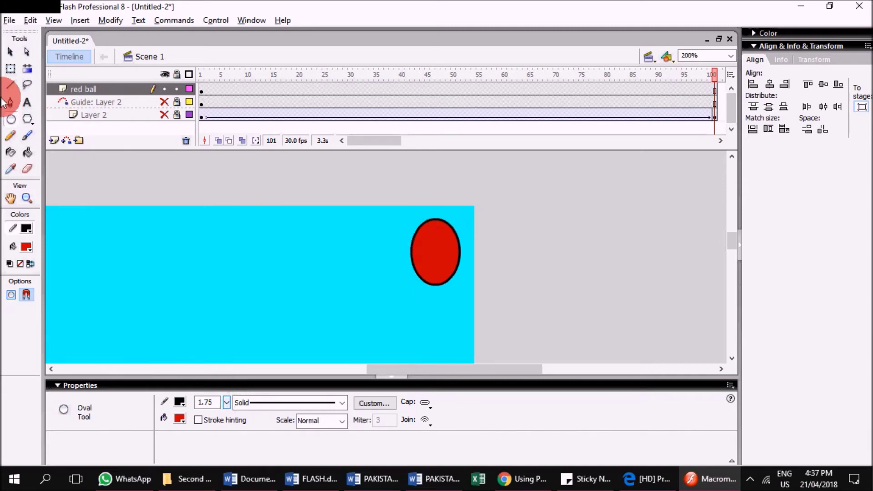
Draw a vertical black line through the middle of the red oval, from its upper to its lower edge.
left_click(10, 85)
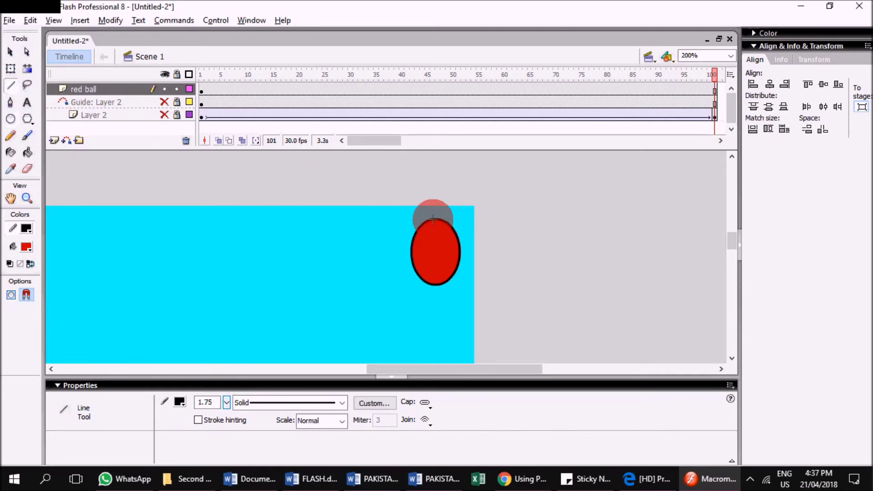
left_click_drag(433, 219, 433, 285)
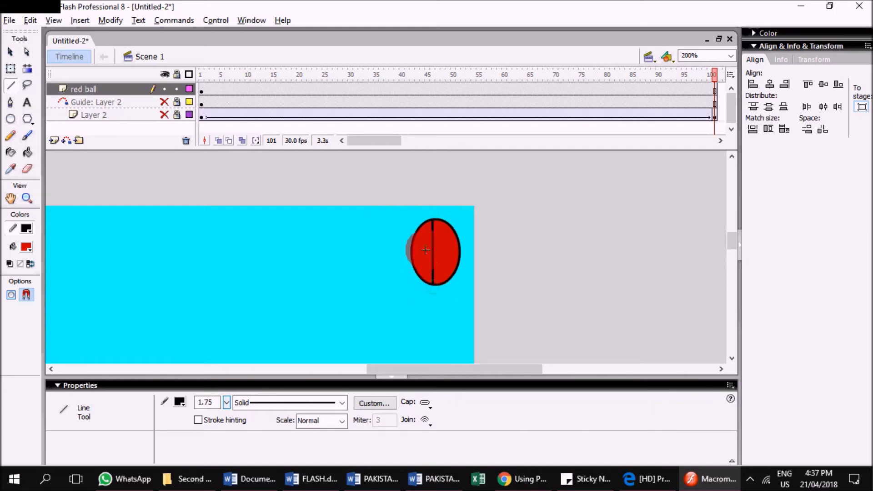
Try a horizontal black line across the upper part of the red oval, and undo it.
left_click_drag(411, 244, 458, 244)
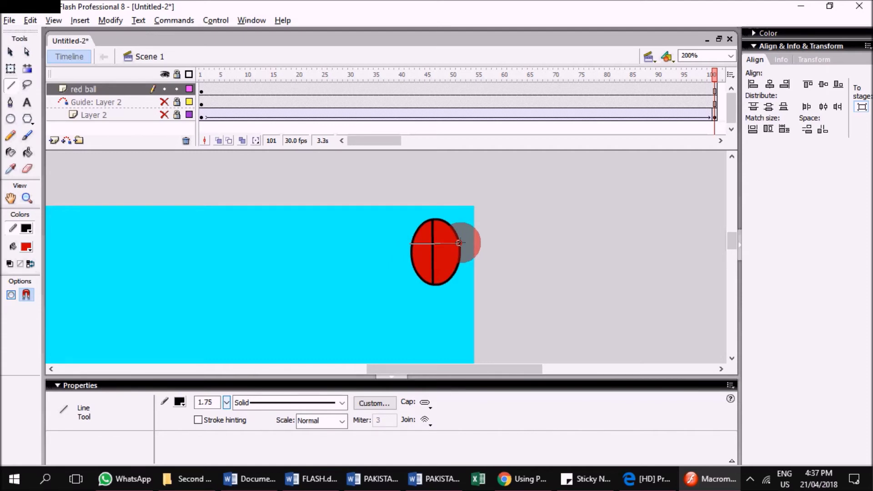
left_click_drag(459, 244, 459, 244)
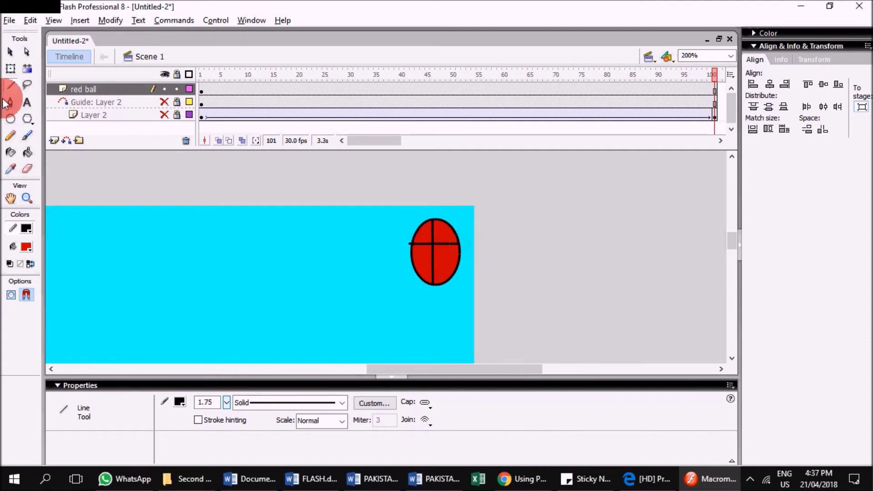
key("ctrl+z")
Draw a horizontal black line across the oval's upper part, from edge to edge, working at 400% zoom.
left_click(27, 198)
left_click(474, 256)
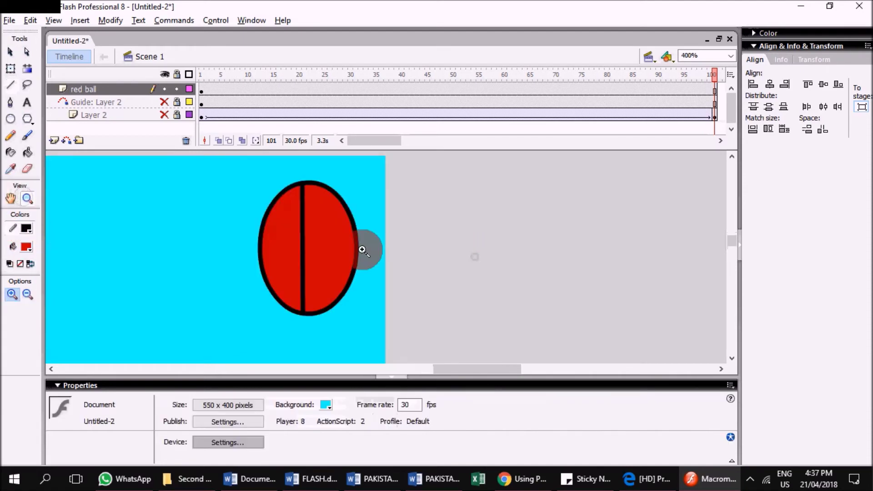
left_click(10, 82)
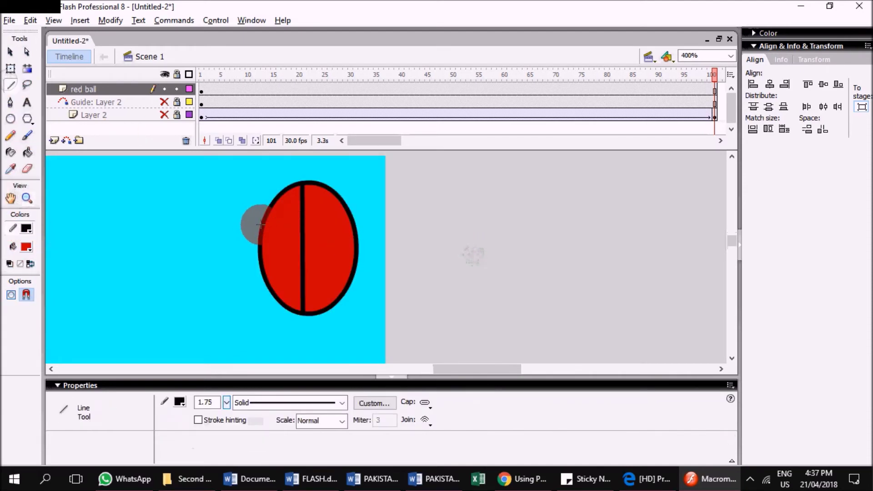
left_click_drag(262, 225, 351, 225)
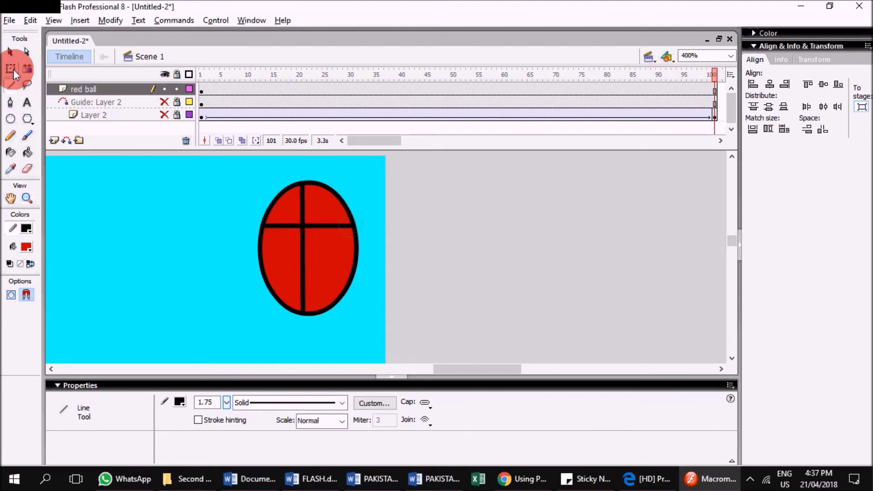
Try to bend the crossing line segments inside the oval into curves.
left_click(10, 52)
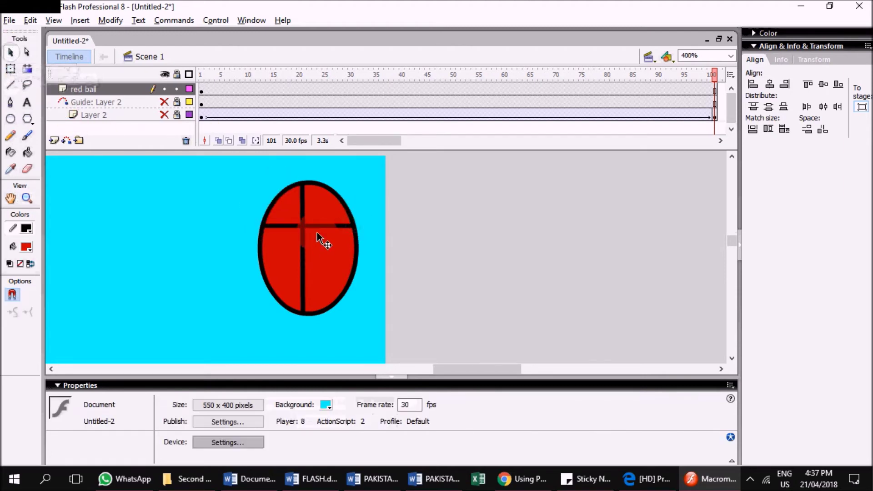
left_click_drag(312, 227, 320, 245)
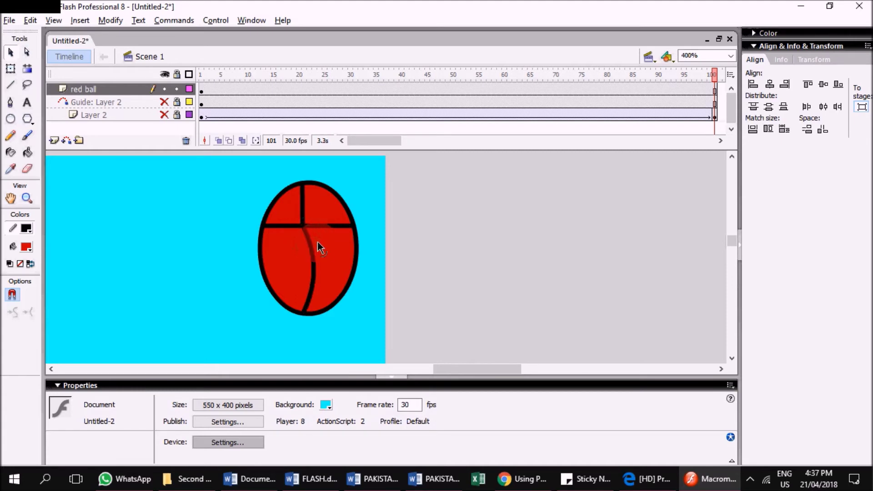
left_click_drag(312, 210, 313, 211)
Undo the trial bends and the horizontal line, and curve the oval's whole vertical line so it bulges to the right.
key("ctrl+z")
key("ctrl+z")
key("ctrl+z")
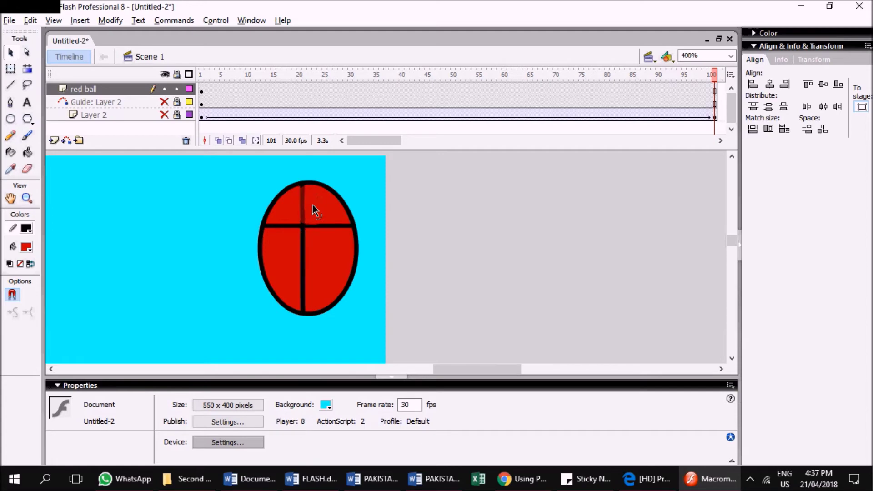
left_click_drag(303, 240, 315, 238)
Draw another horizontal line across the oval's upper part, try to bend it, and delete it.
left_click(13, 89)
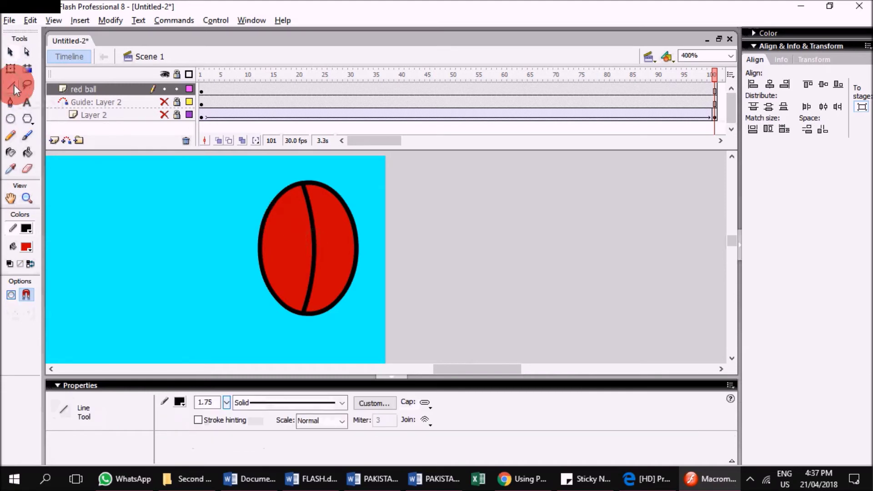
left_click_drag(263, 224, 356, 224)
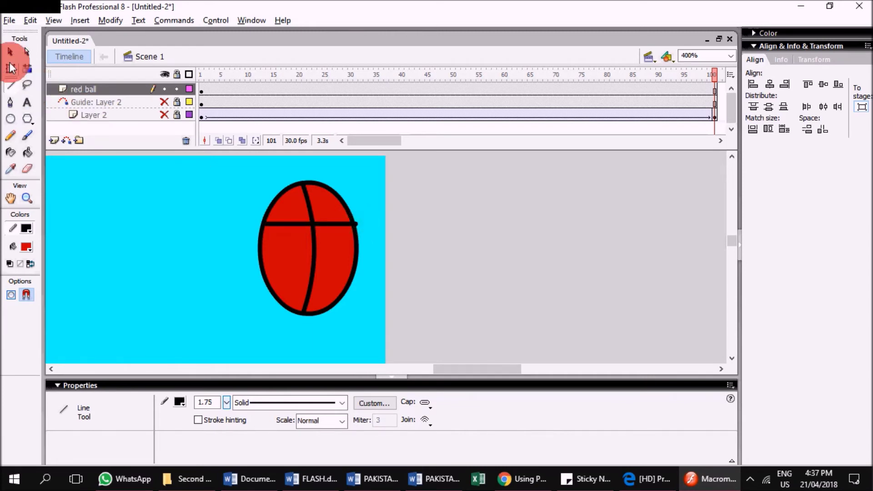
left_click(12, 53)
left_click(310, 225)
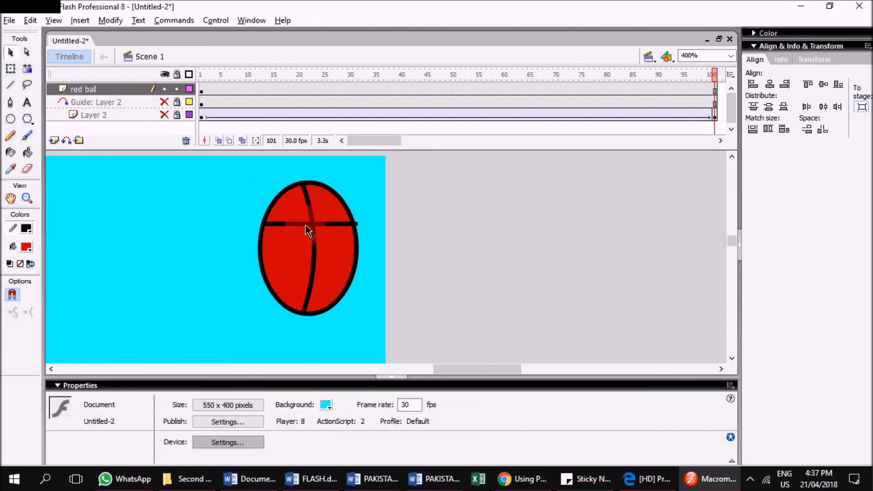
left_click_drag(305, 235, 305, 224)
left_click(304, 224)
double_click(304, 224)
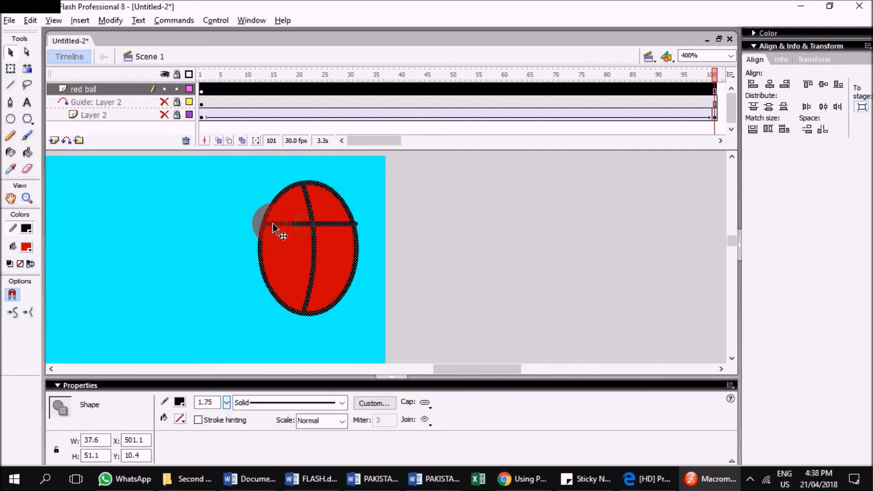
left_click(430, 246)
left_click(326, 224)
key("Delete")
Draw a short black line beside the oval, curve it downward, and fit it across the oval's upper part up to the left outline.
left_click(11, 85)
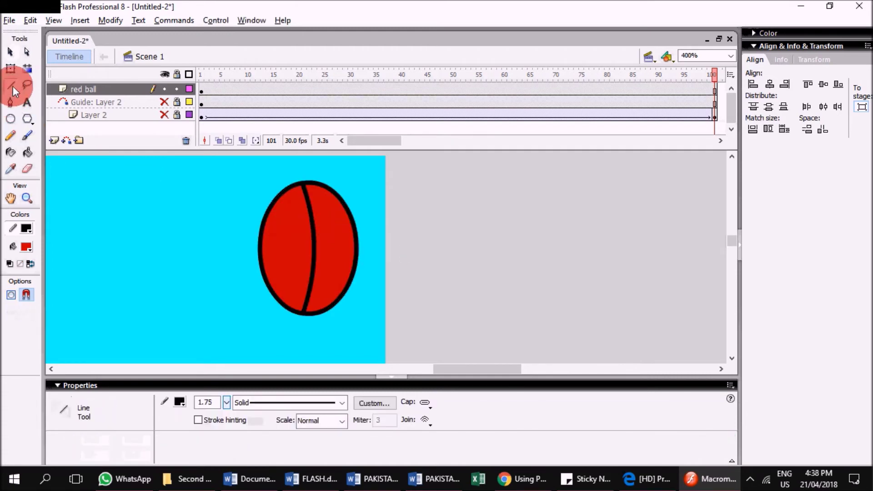
left_click_drag(177, 238, 229, 238)
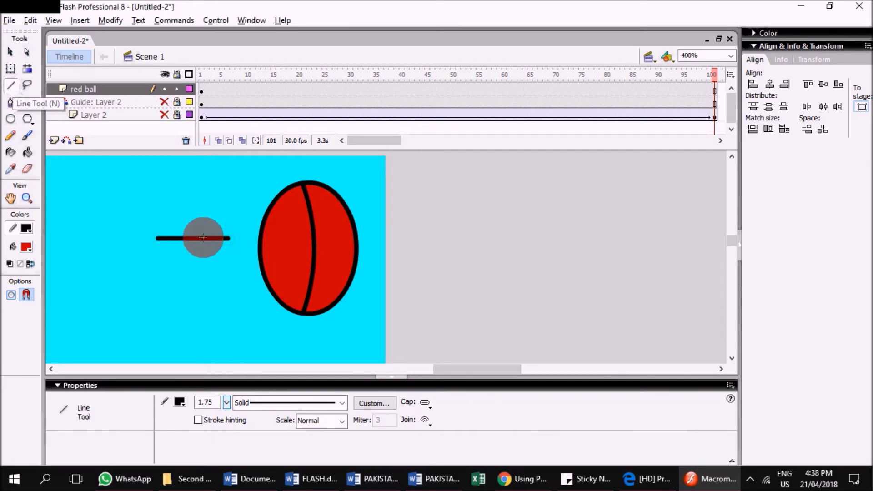
left_click(11, 53)
left_click(190, 235)
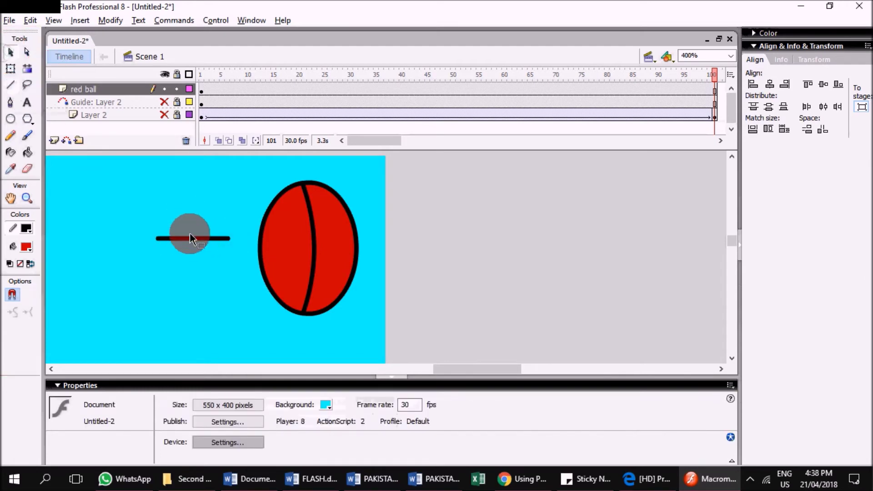
left_click_drag(194, 239, 314, 240)
left_click(190, 249)
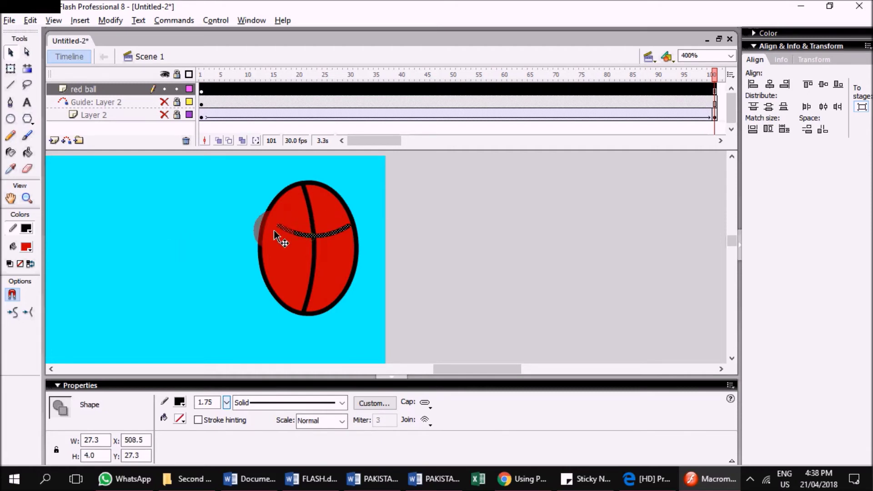
left_click(450, 273)
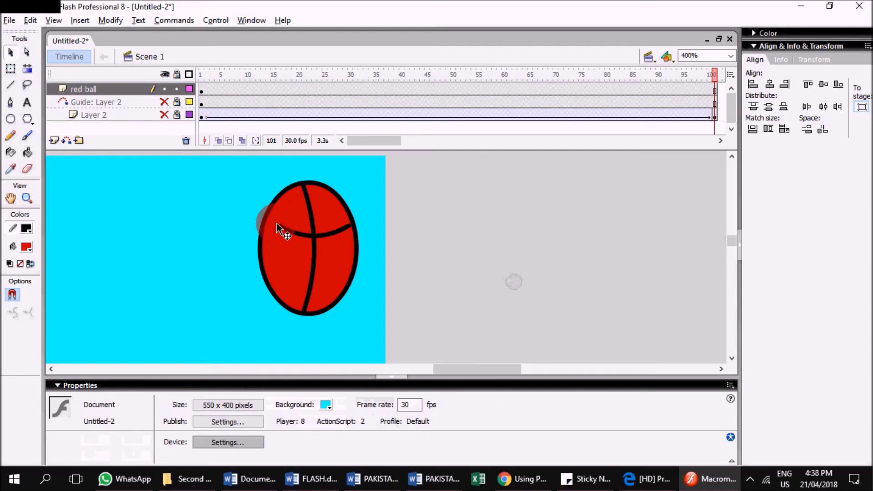
left_click_drag(277, 224, 263, 218)
left_click(355, 225)
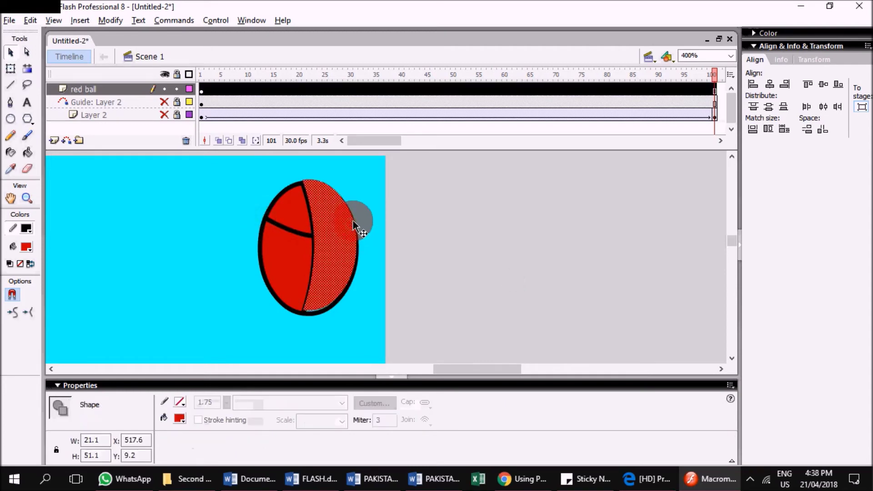
key("Delete")
key("ctrl+z")
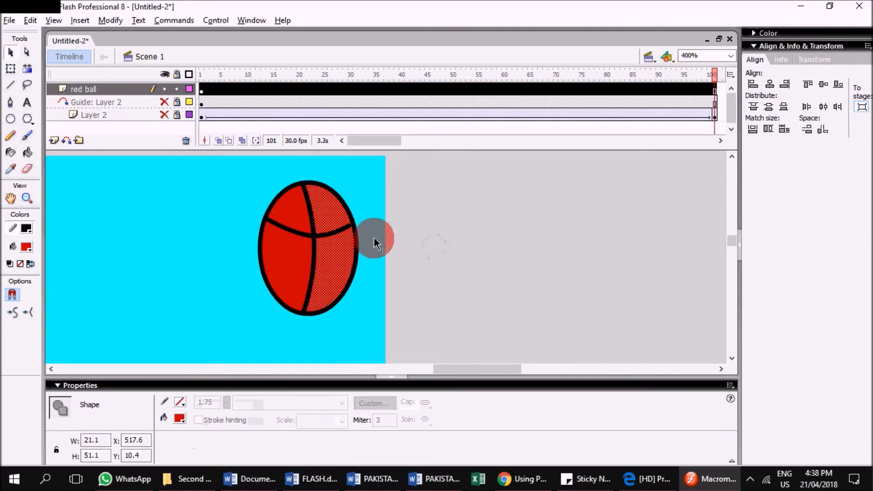
left_click(450, 246)
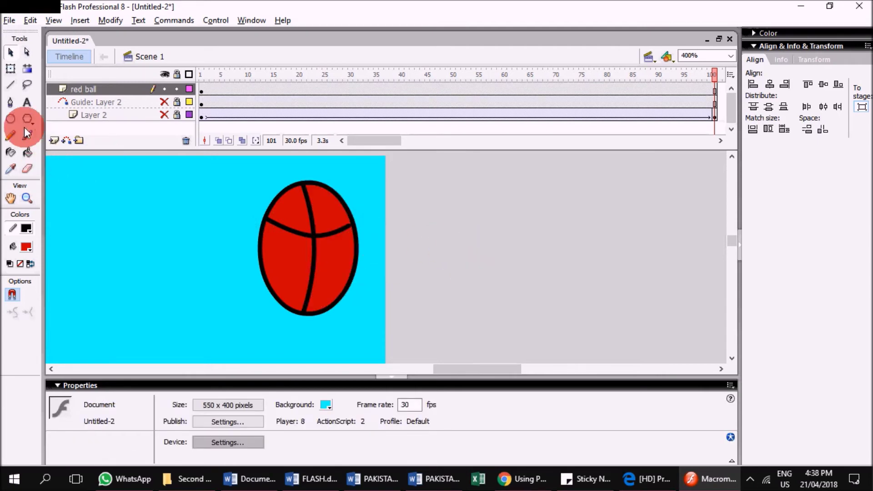
Fill only the oval's upper-left section with blue using the Paint Bucket tool.
left_click(28, 152)
left_click(27, 246)
left_click(43, 305)
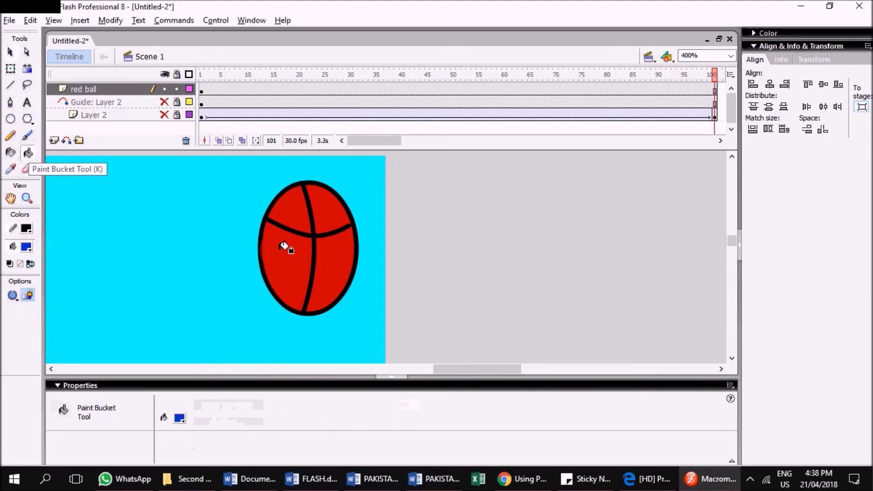
left_click(324, 211)
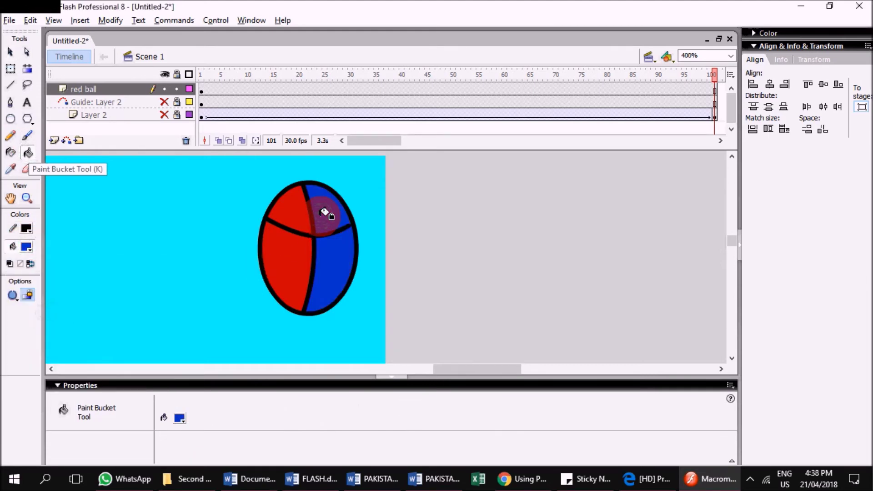
key("ctrl+z")
left_click(284, 214)
Fill the oval's right half with yellow #FFFF00 and its lower-left section with green.
left_click(27, 247)
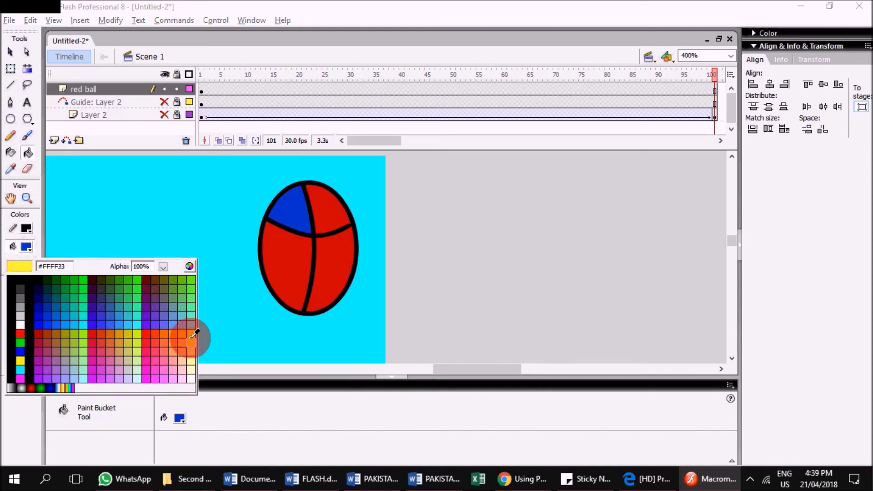
left_click(191, 335)
left_click(338, 207)
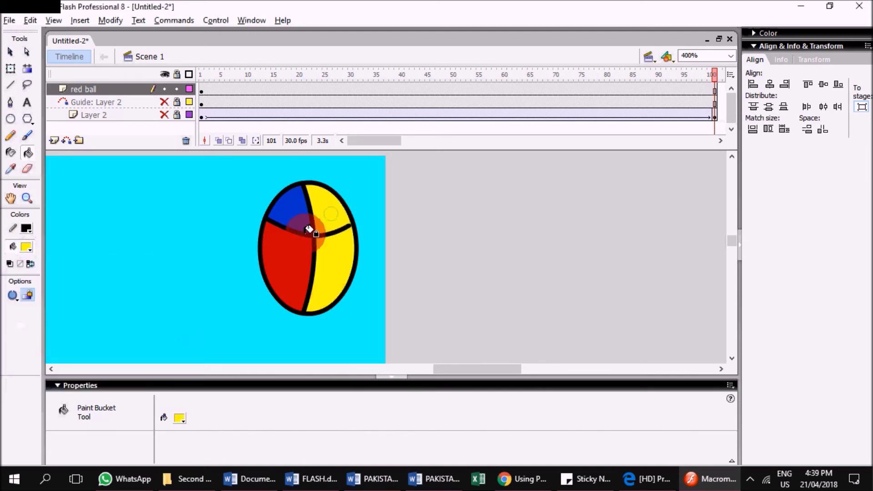
left_click(26, 247)
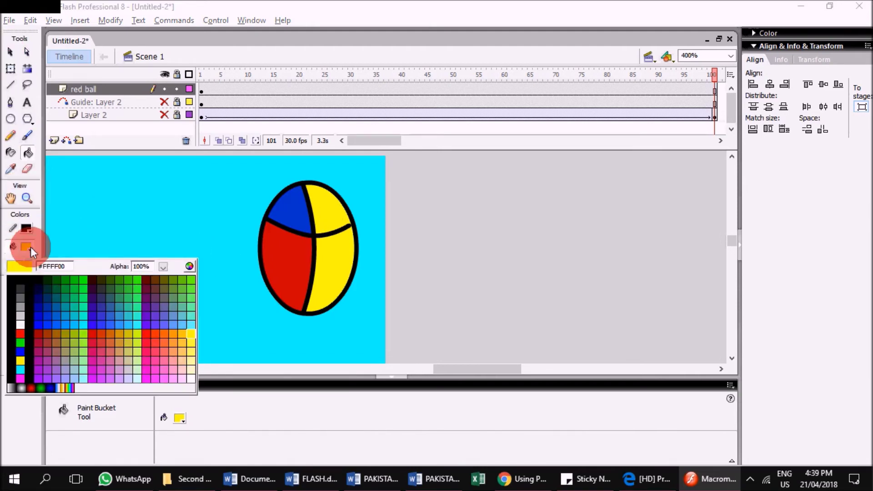
left_click(20, 342)
left_click(300, 255)
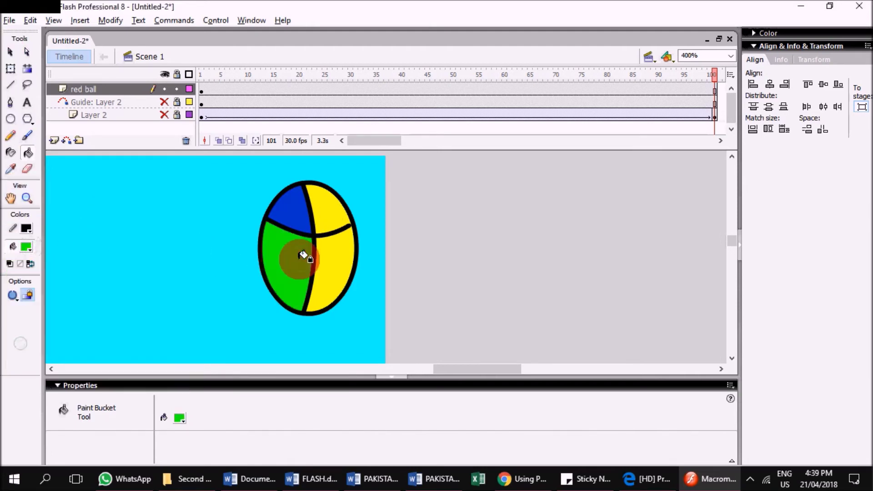
left_click(27, 254)
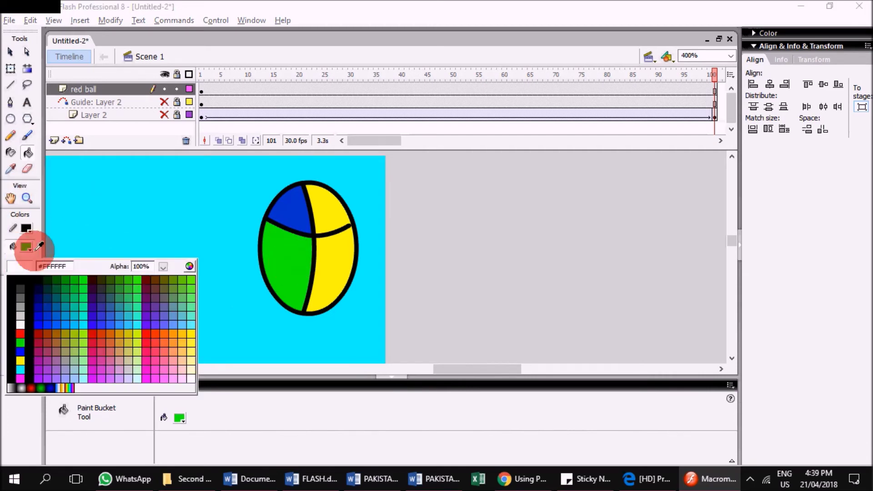
key("Escape")
left_click(9, 86)
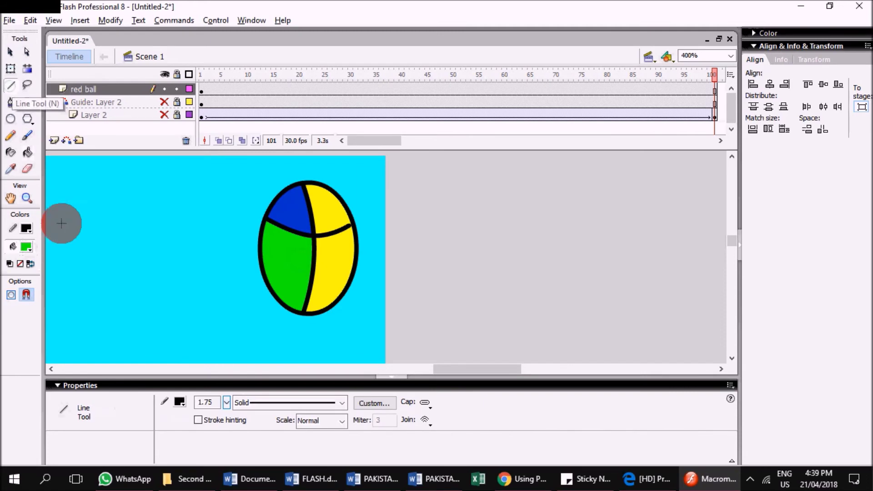
left_click(28, 135)
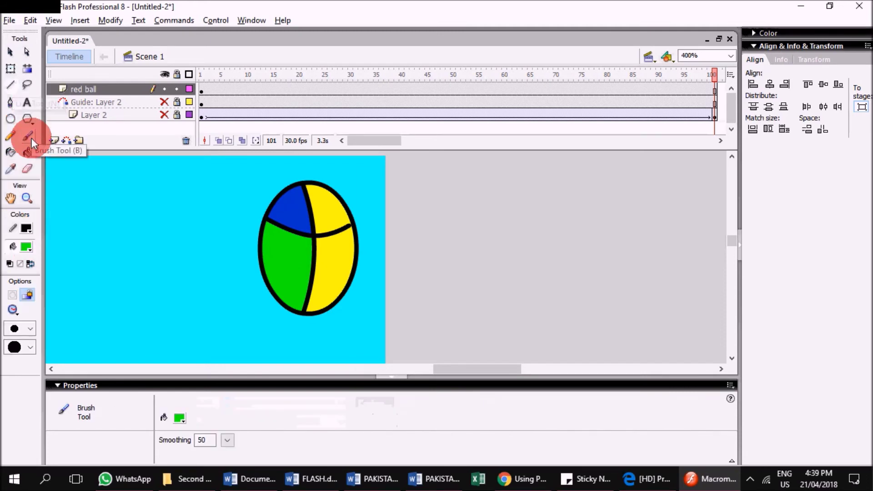
left_click(31, 244)
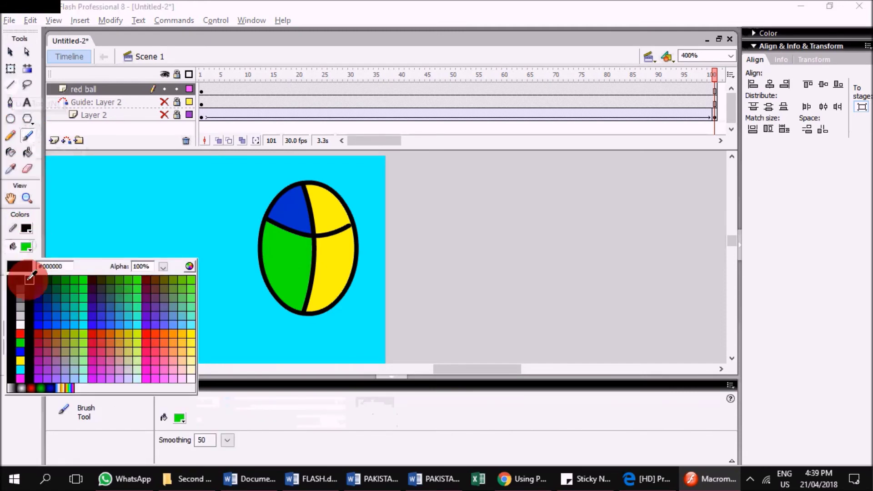
left_click(37, 278)
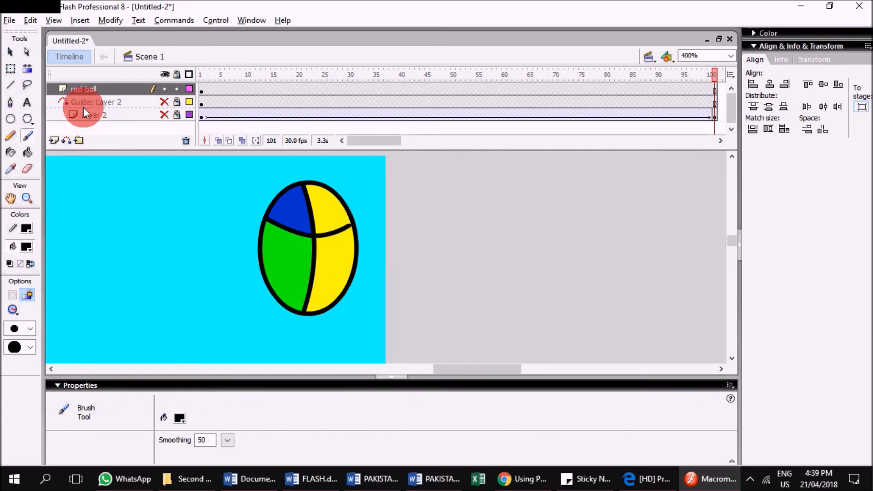
Close the gap at the curved line's right end with a short black line, and fill the upper-right section with red.
left_click(11, 84)
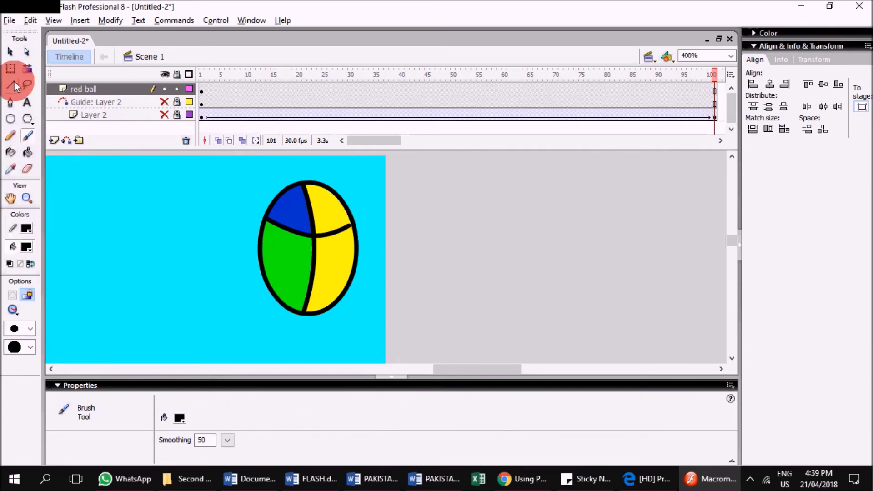
left_click(348, 225)
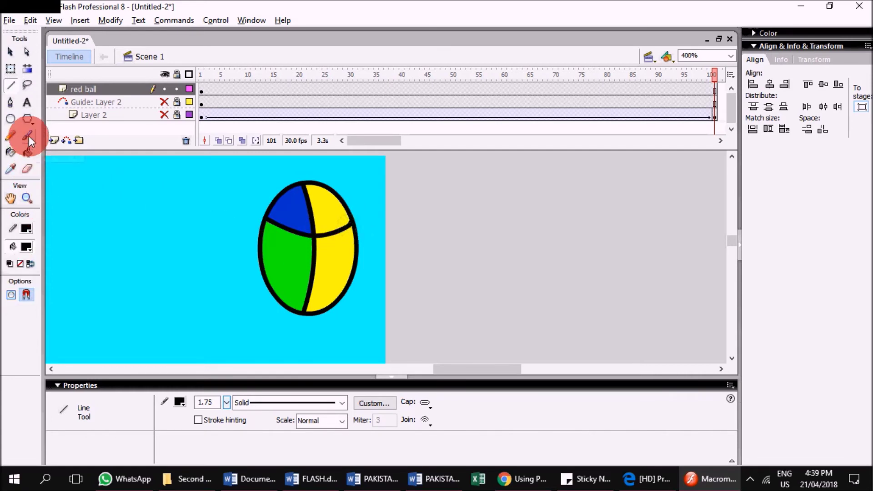
left_click(28, 152)
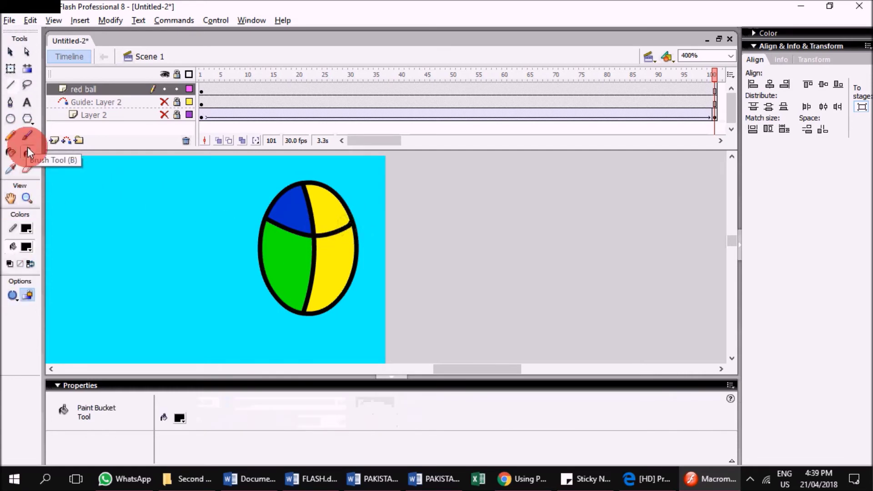
left_click(26, 248)
left_click(21, 323)
left_click(341, 236)
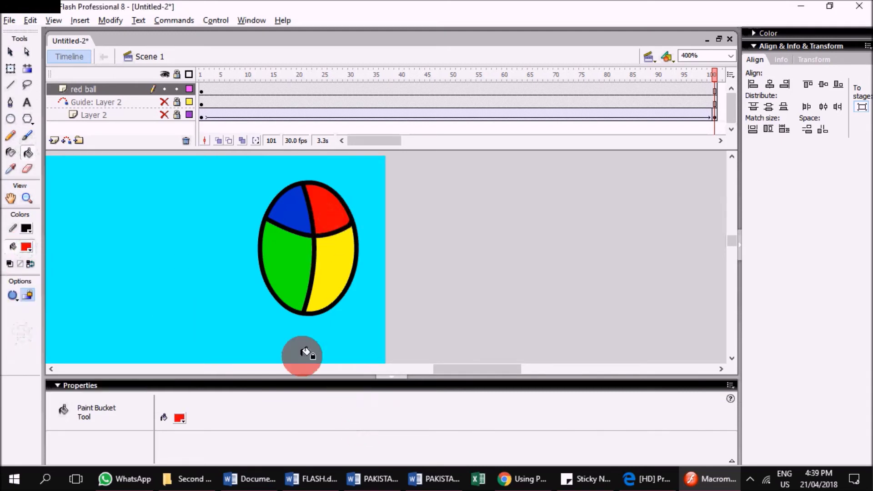
Collapse the Properties panel to give the stage more room at 100% magnification.
left_click(27, 197)
left_click(273, 293, "alt")
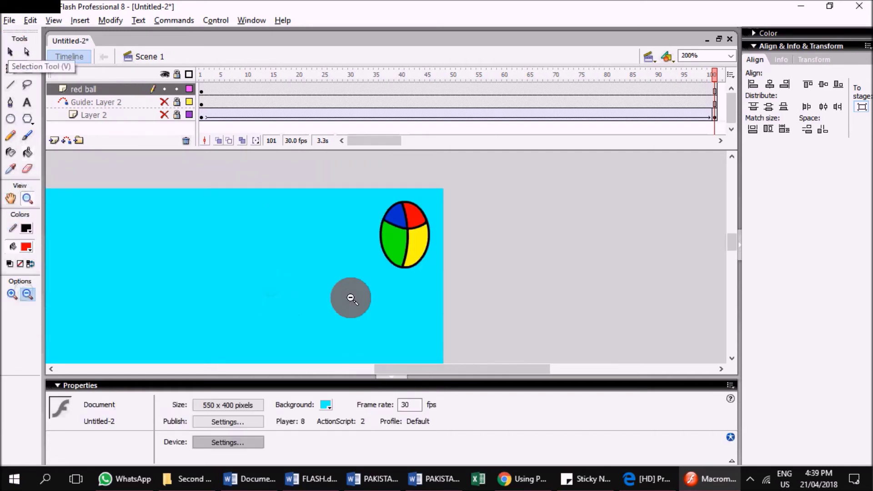
left_click(351, 298)
scroll(314, 268, "down", 3)
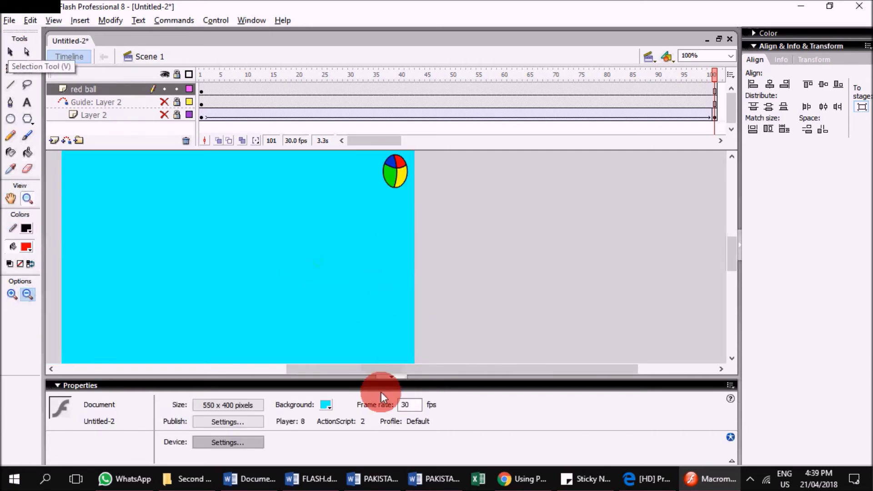
left_click(391, 376)
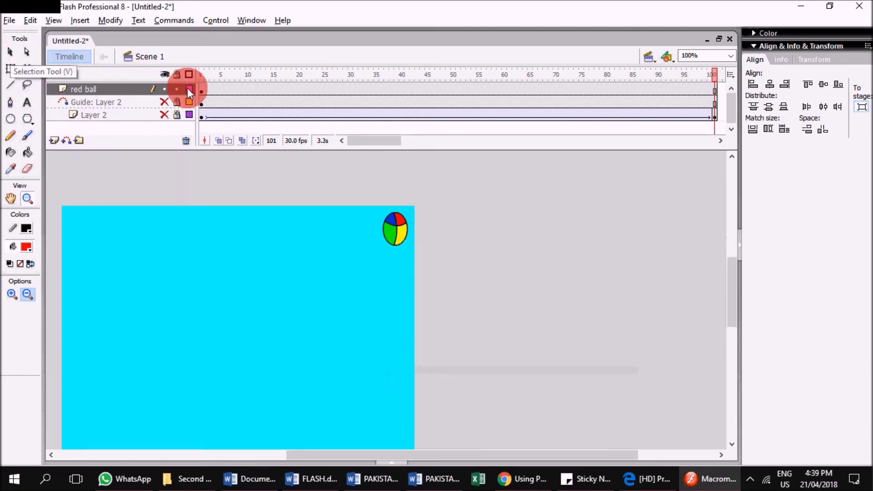
Insert a keyframe at frame 101 of the red ball layer.
left_click(201, 91)
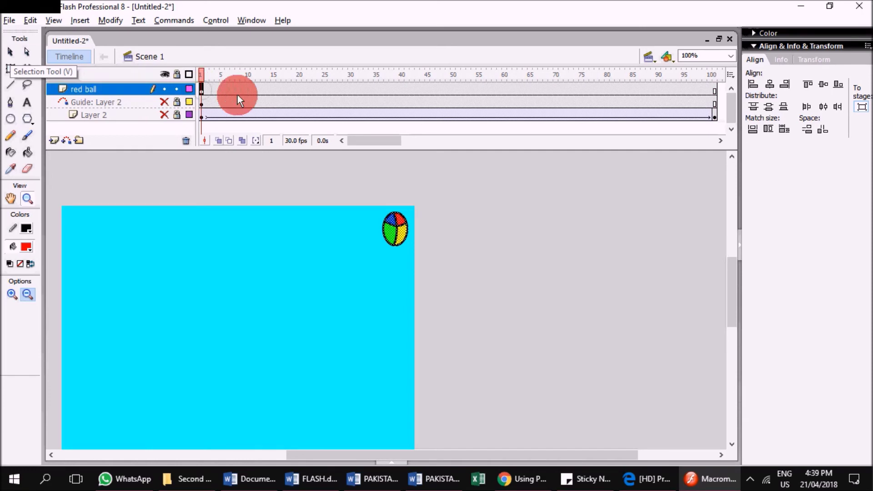
left_click(714, 89)
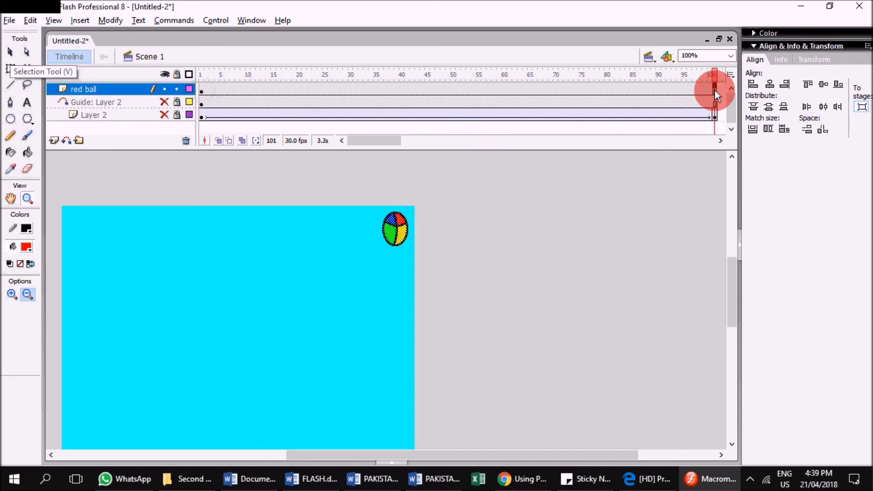
right_click(713, 89)
double_click(94, 87)
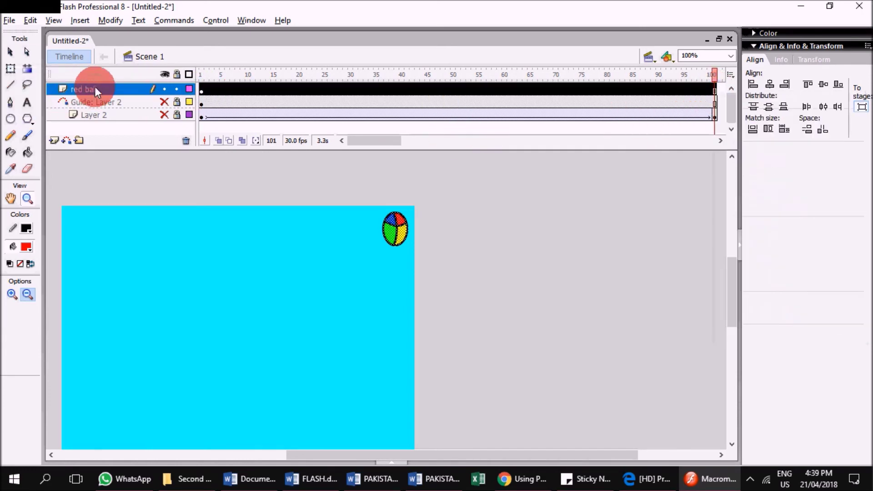
left_click(56, 87)
left_click(56, 117)
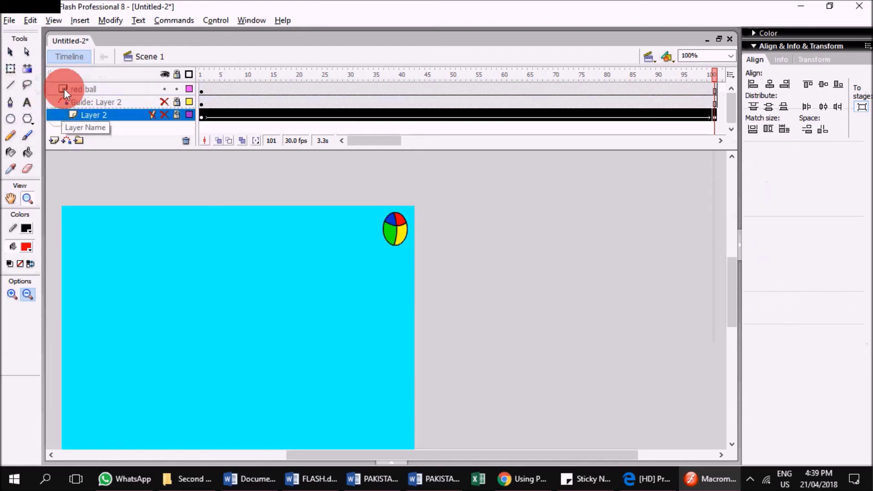
left_click(103, 91)
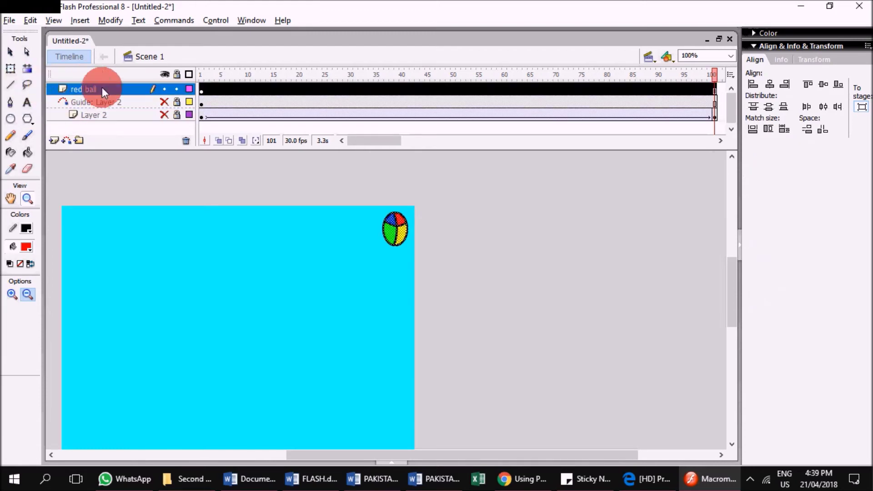
left_click(715, 90)
right_click(714, 90)
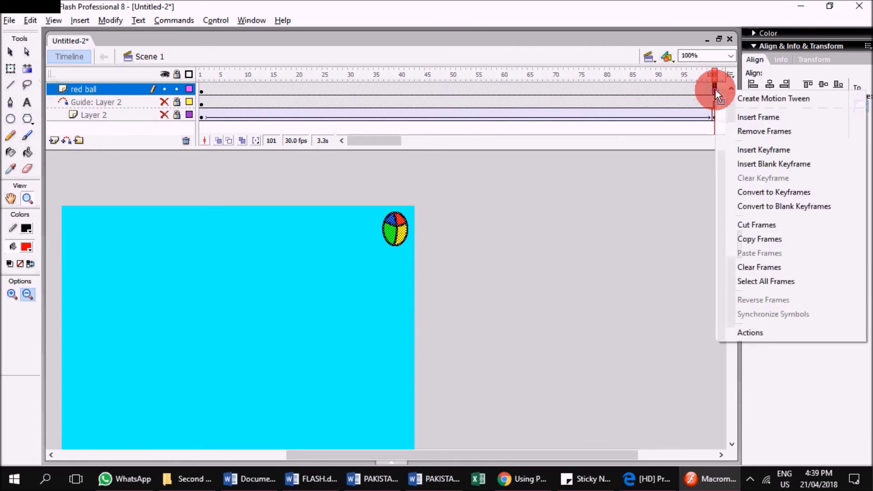
left_click(751, 151)
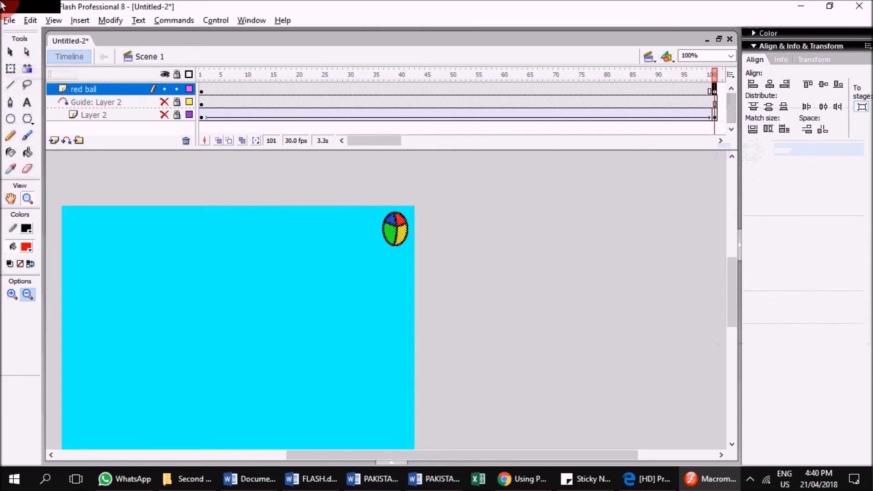
Move the ball to the stage's lower-right corner at frame 101 and create a motion tween on the red ball layer.
left_click(10, 52)
left_click(267, 141)
left_click(387, 233)
left_click_drag(386, 229, 394, 431)
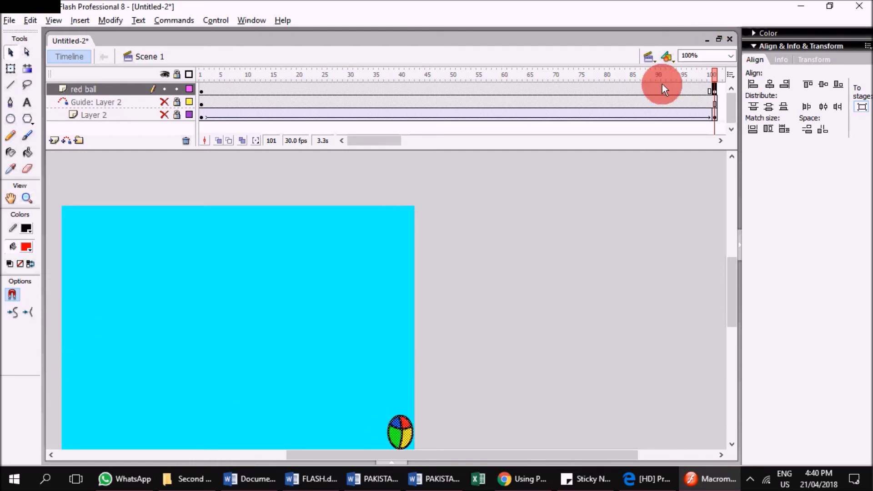
right_click(647, 92)
left_click(672, 96)
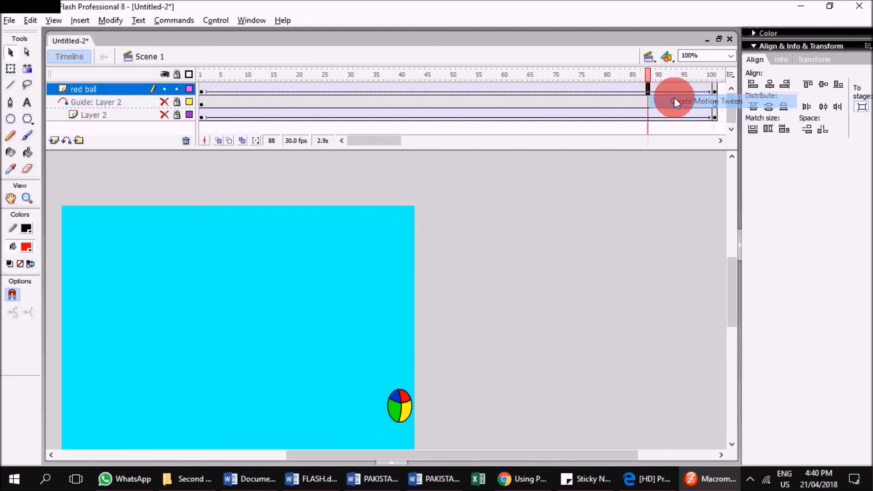
Move the ball to the stage's left edge at frame 53 and near the middle of the top edge at frame 24.
left_click(500, 90)
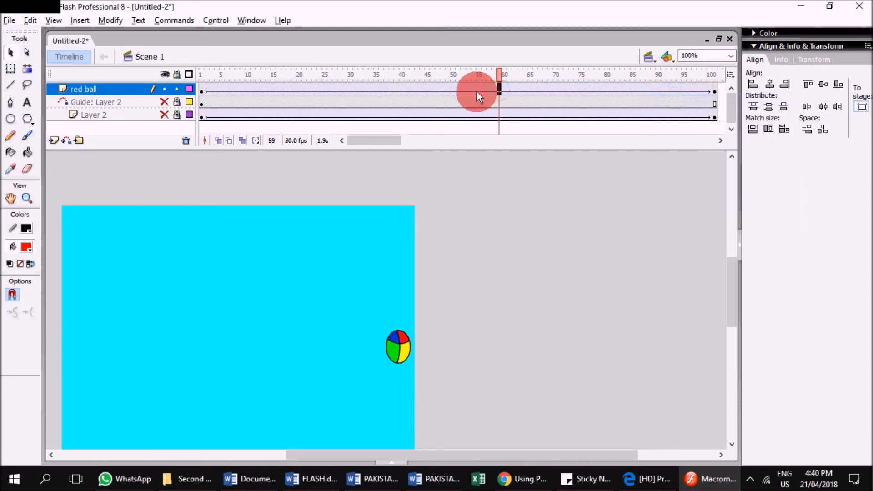
left_click_drag(476, 91, 468, 89)
left_click_drag(394, 335, 77, 336)
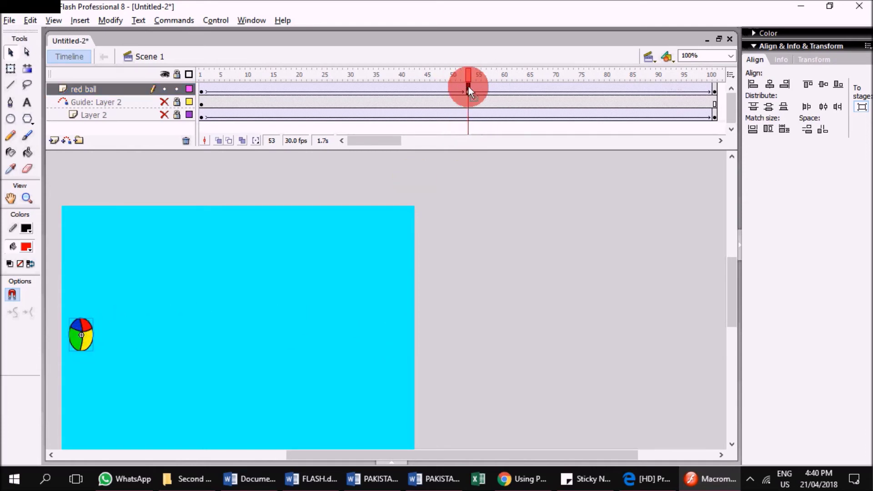
left_click(320, 89)
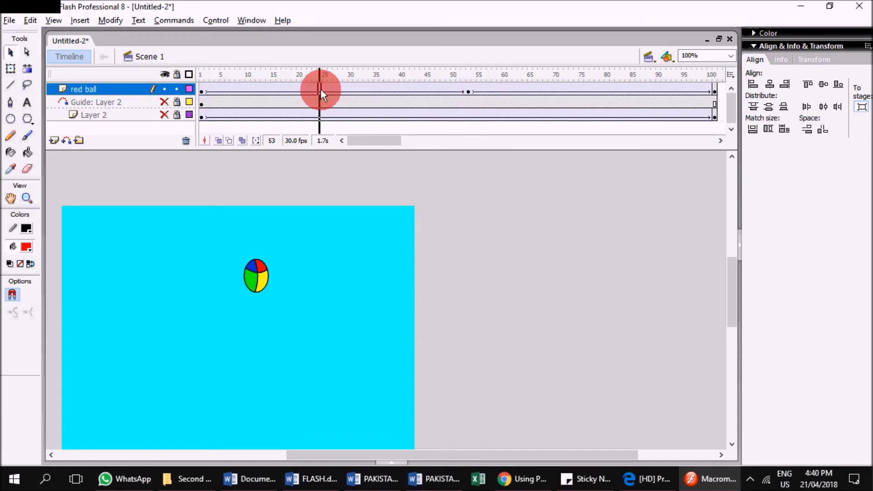
left_click_drag(252, 282, 187, 232)
left_click(321, 90)
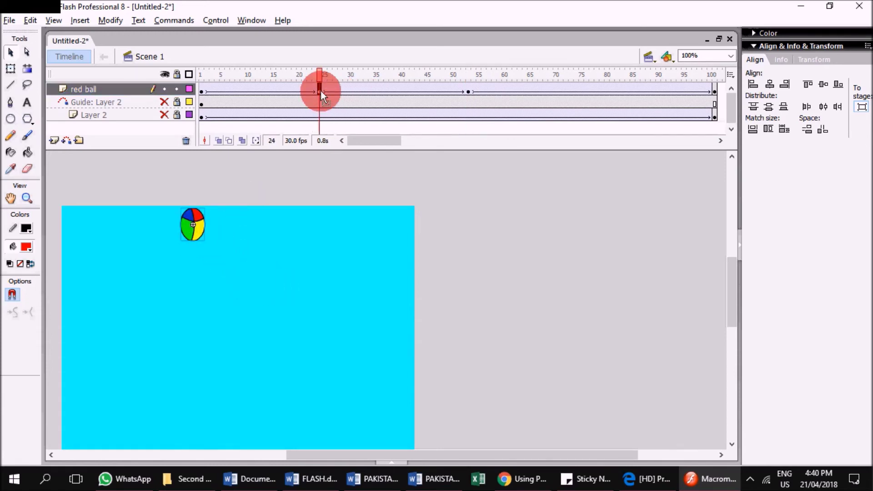
Move the ball to the stage's bottom edge at frame 80 and up to the middle of the right edge at frame 101.
left_click_drag(584, 99, 606, 90)
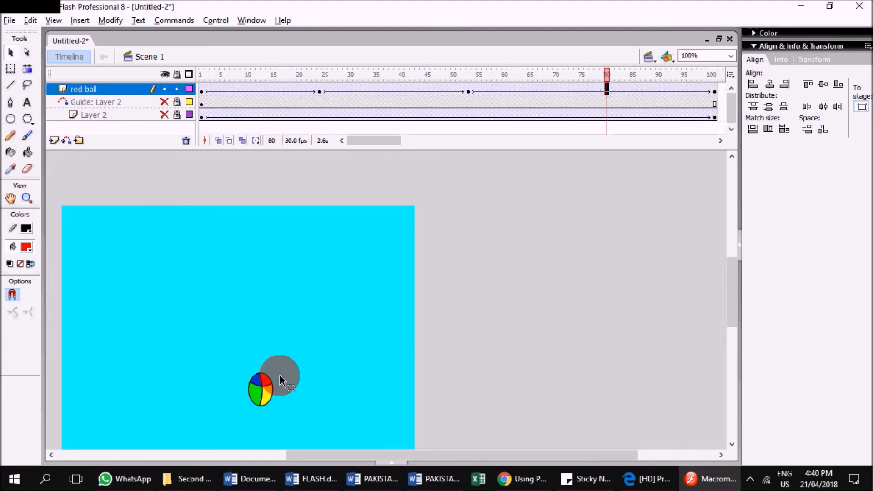
left_click_drag(258, 397, 223, 435)
left_click(702, 81)
left_click(713, 91)
left_click_drag(397, 438, 397, 336)
Preview the ball's motion from frame 1 to 101 and check its position around each keyframe.
left_click_drag(200, 73, 721, 122)
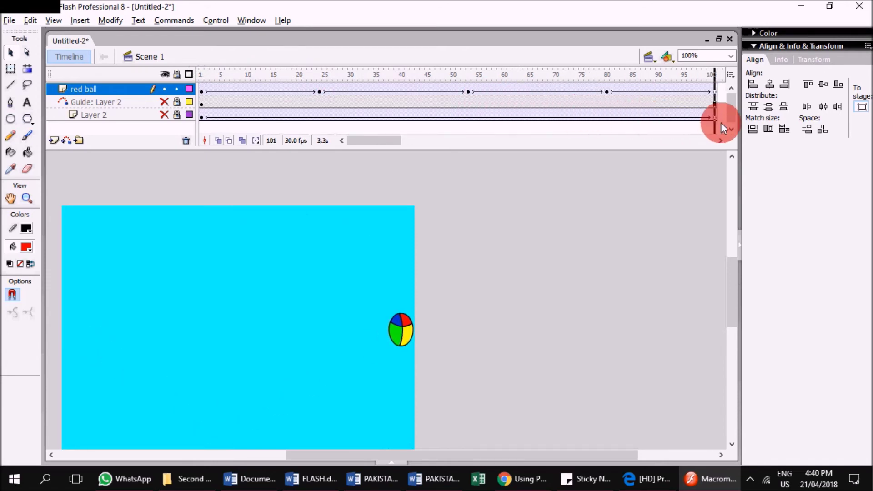
left_click(202, 89)
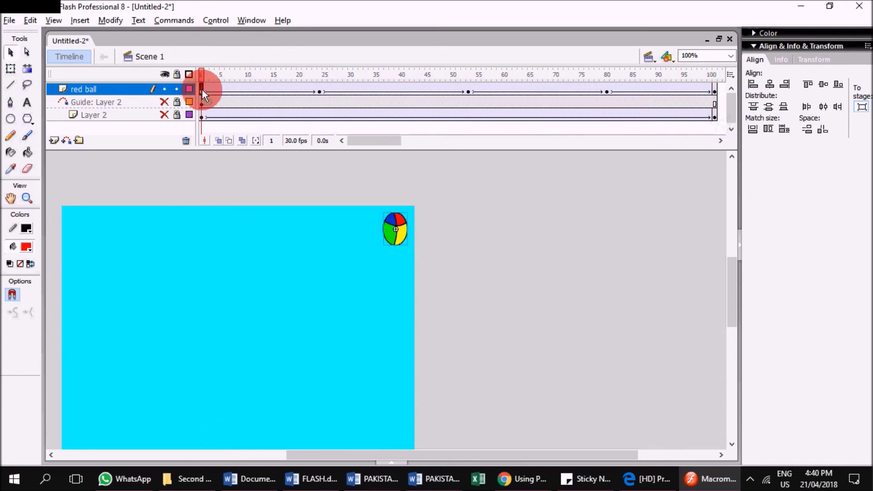
left_click(320, 90)
left_click(468, 91)
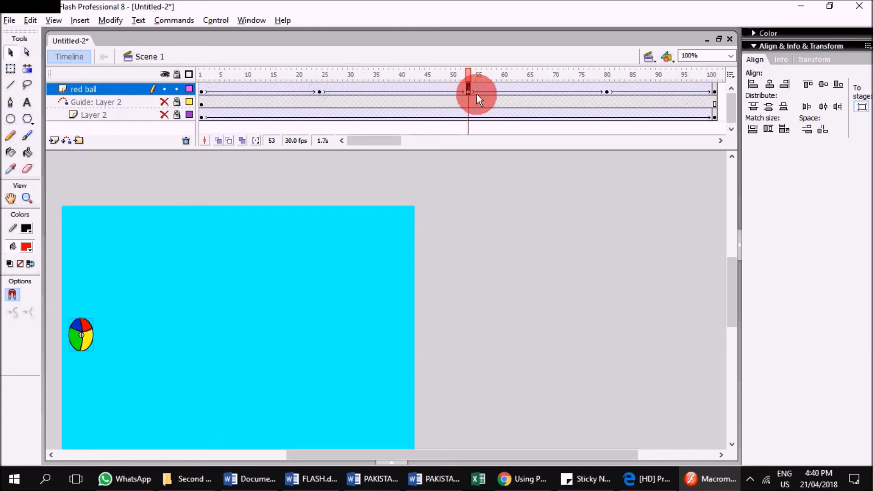
left_click(604, 91)
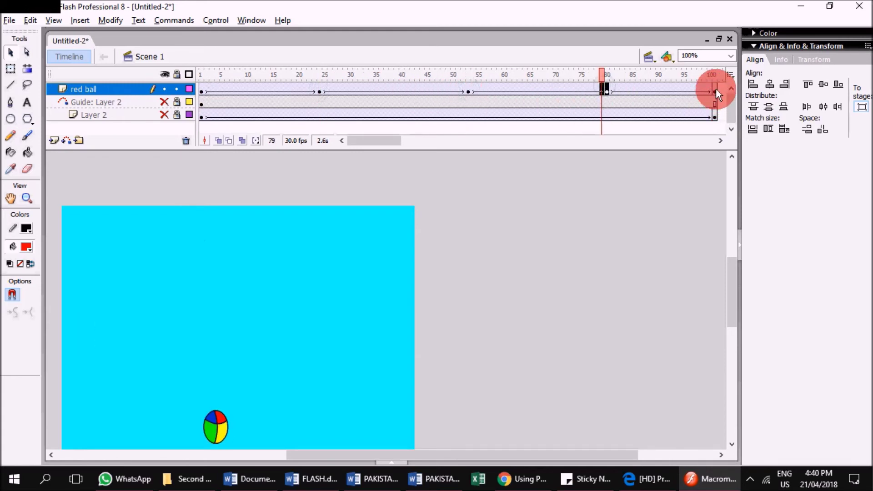
left_click(715, 92)
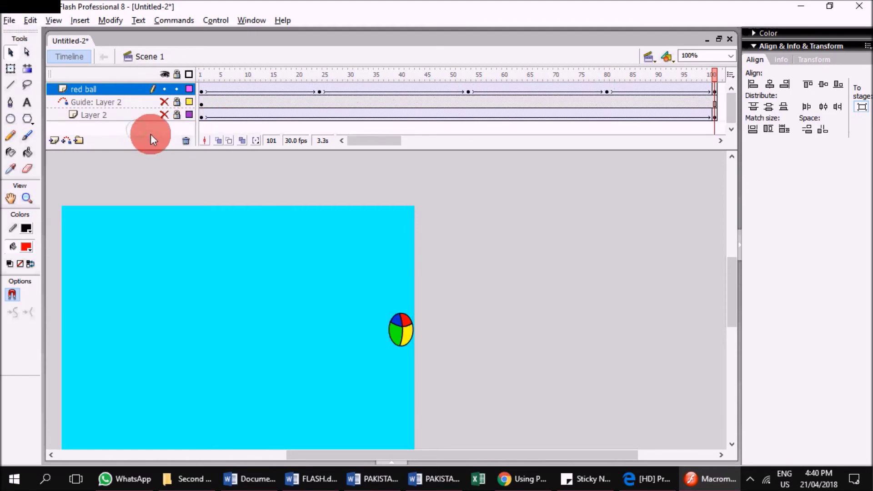
Hide and lock the red ball layer, and add a new layer named "shape" above it.
left_click(164, 89)
left_click(176, 89)
left_click(58, 158)
left_click(116, 90)
double_click(117, 90)
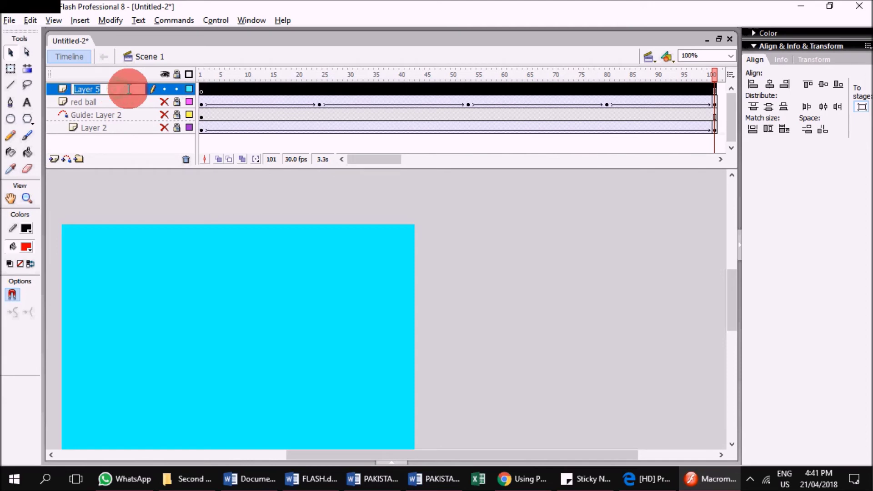
type("shape")
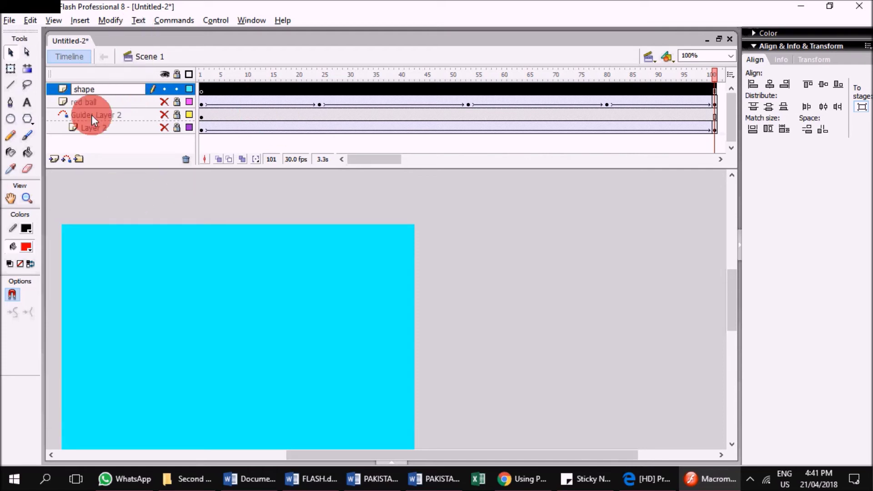
Draw a red circle with a black outline in the stage's upper-right area on frame 1 of the shape layer.
left_click(9, 120)
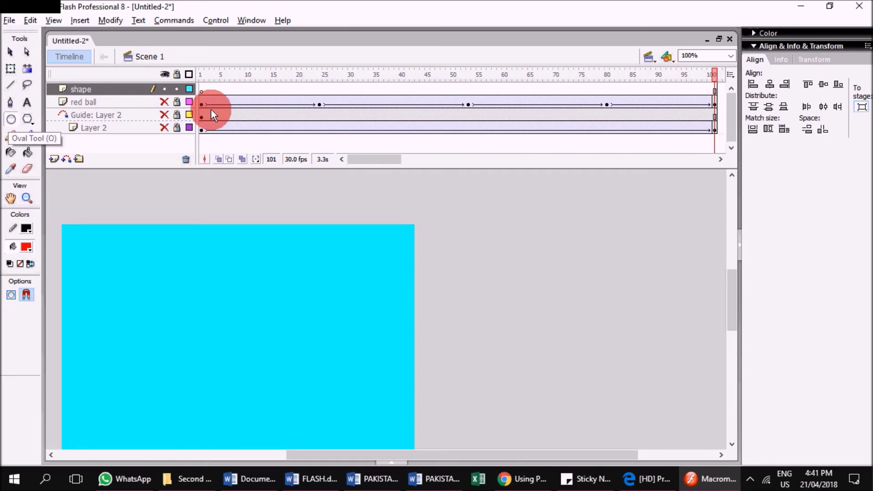
left_click(201, 93)
left_click_drag(381, 258, 314, 326)
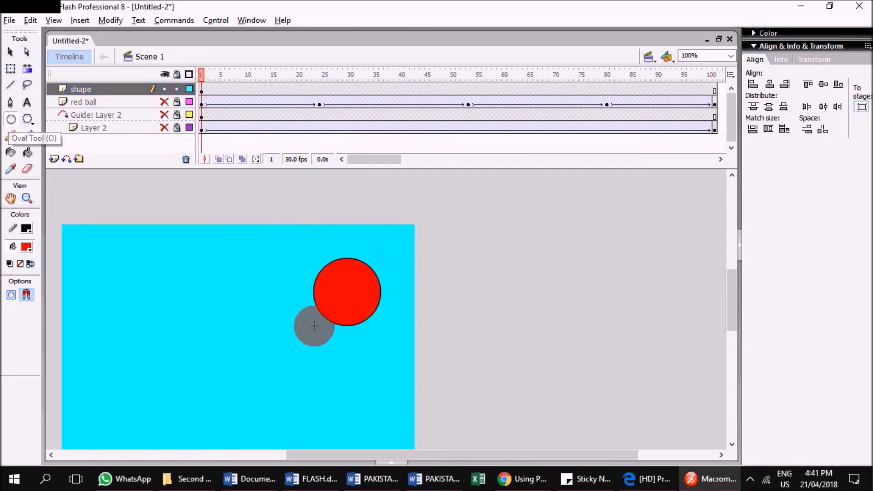
Insert a keyframe at frame 23 of the shape layer.
left_click(200, 92)
right_click(715, 87)
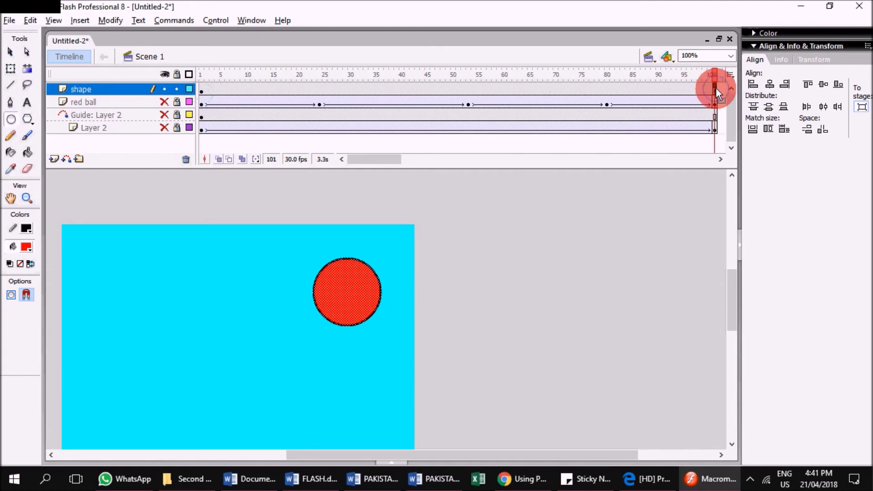
right_click(315, 89)
left_click(348, 149)
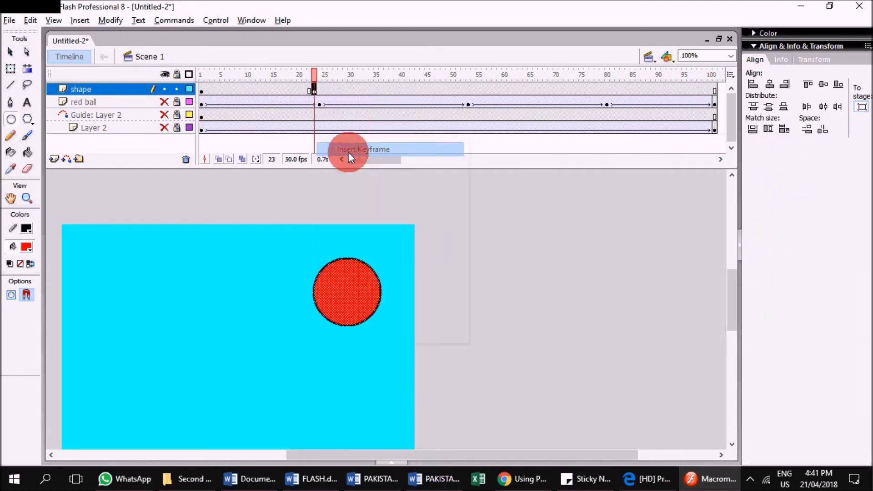
left_click(9, 53)
left_click(457, 248)
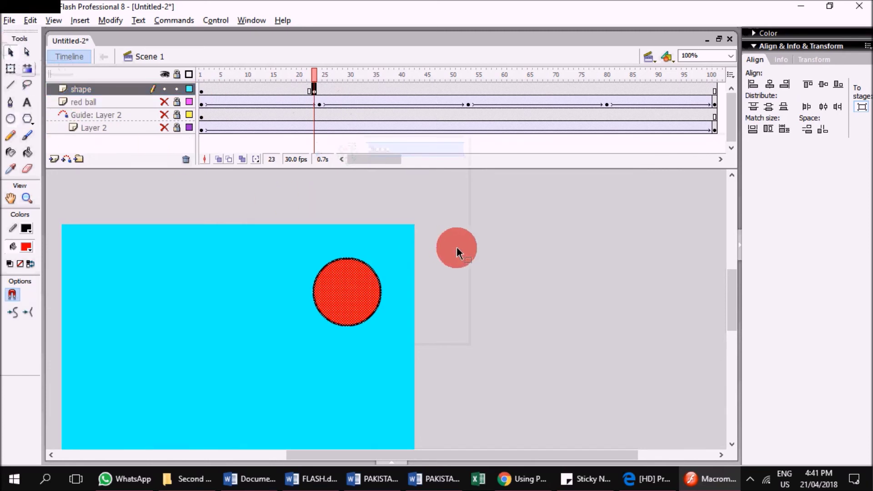
right_click(358, 280)
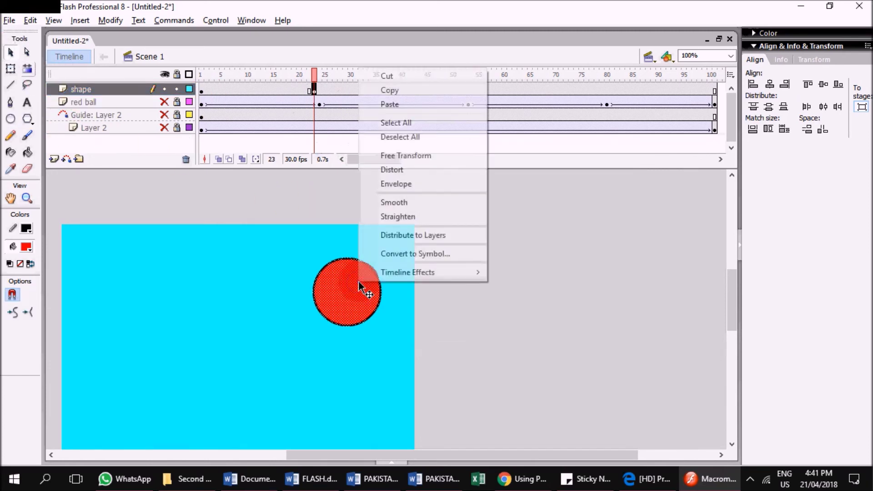
left_click(463, 329)
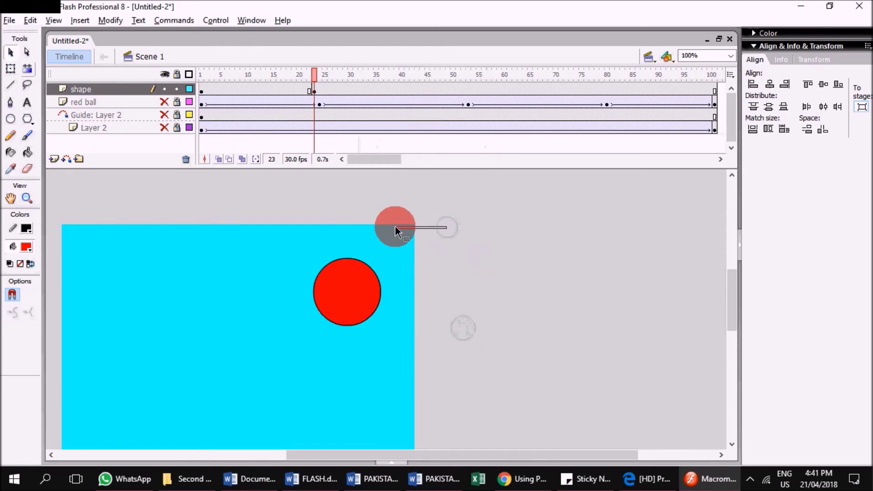
left_click_drag(361, 293, 360, 195)
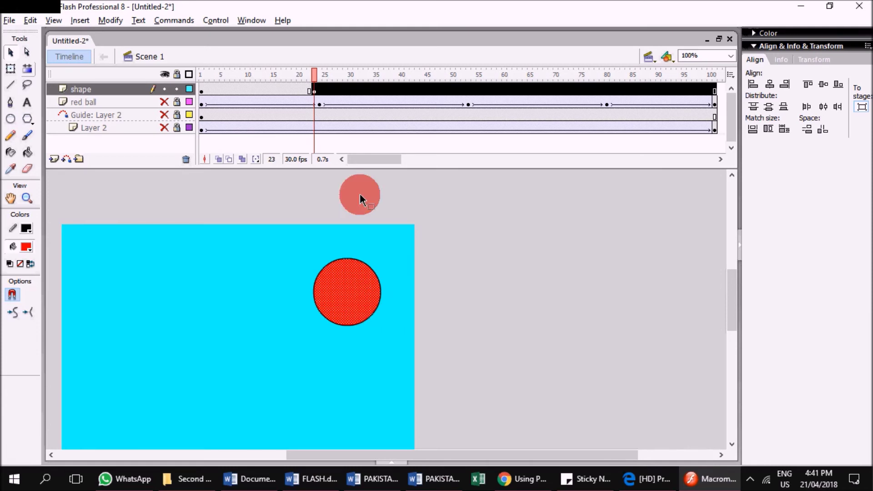
left_click(314, 91)
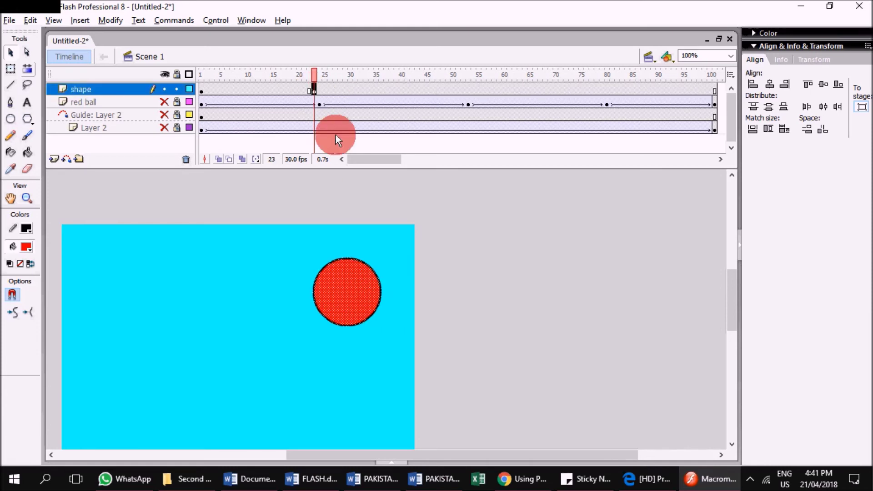
Bend the circle's outline at frame 23 into a curved hook shape open to the right, with two pointed ends.
left_click(386, 306)
left_click_drag(377, 308, 401, 322)
left_click_drag(370, 268, 380, 288)
left_click_drag(317, 288, 339, 275)
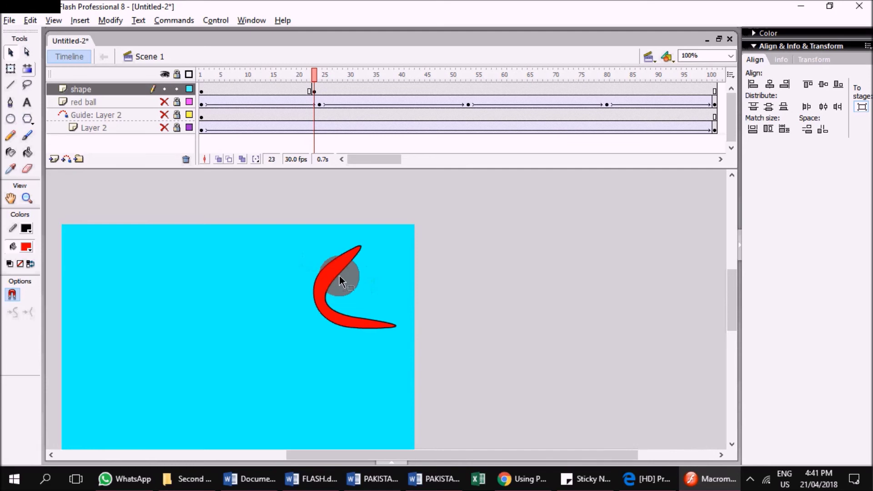
left_click_drag(339, 274, 348, 277)
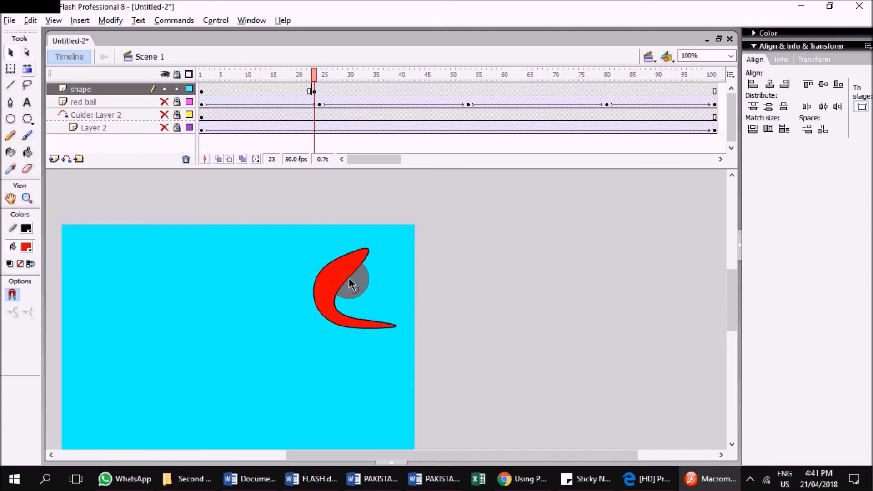
Pull the upper tip of the red hook shape at frame 23 down and slightly right, giving it a thick rounded lobe.
left_click(369, 251)
left_click(437, 266)
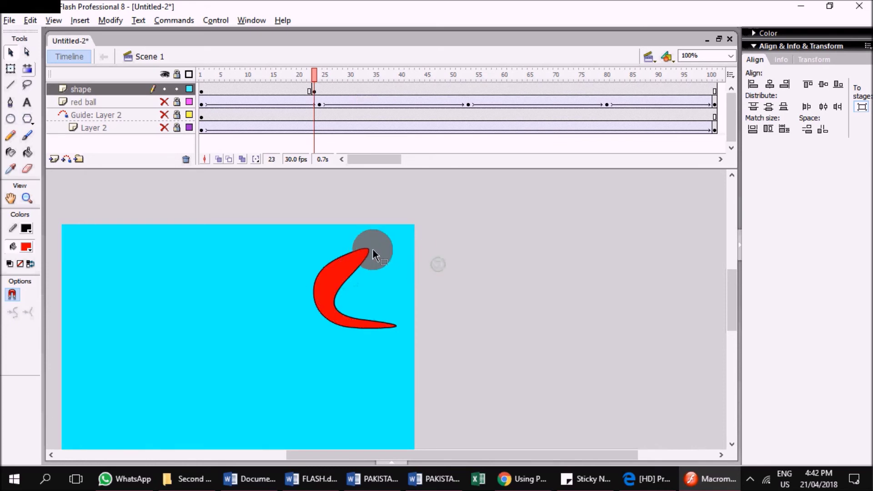
left_click_drag(369, 254, 377, 271)
left_click(375, 153)
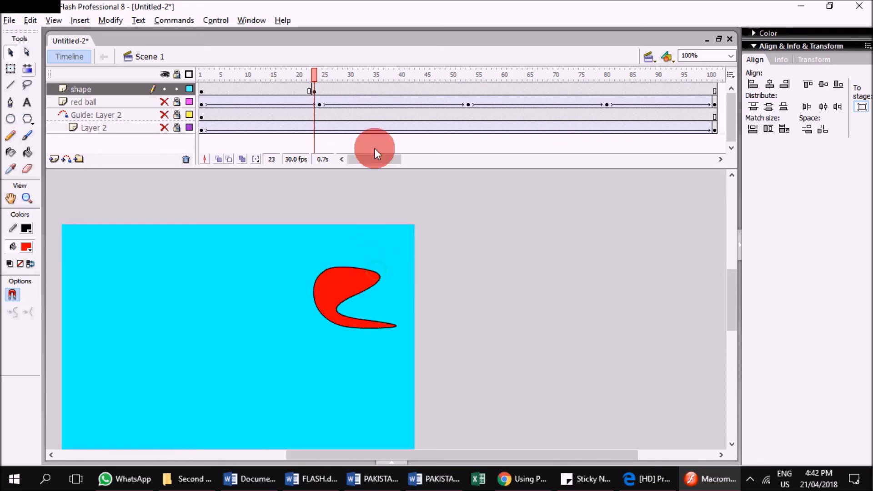
Select a frame between the first two keyframes of the shape layer and show the Properties inspector.
left_click(274, 90)
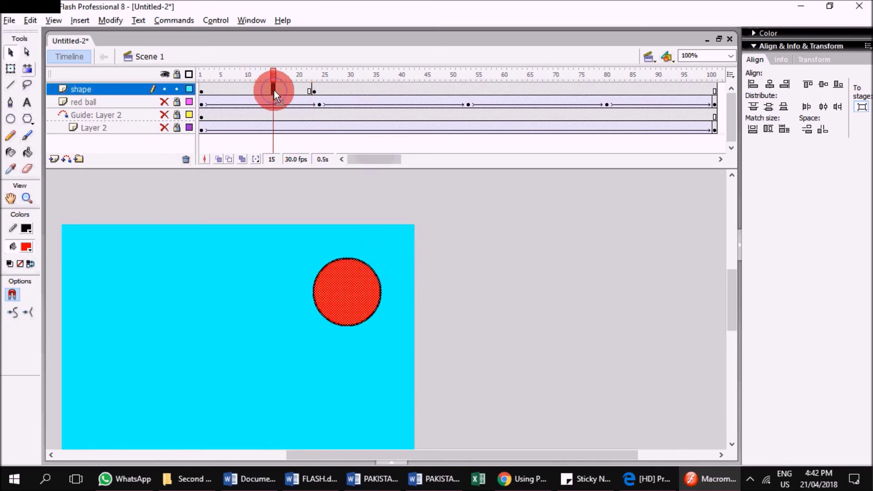
right_click(274, 90)
left_click(263, 92)
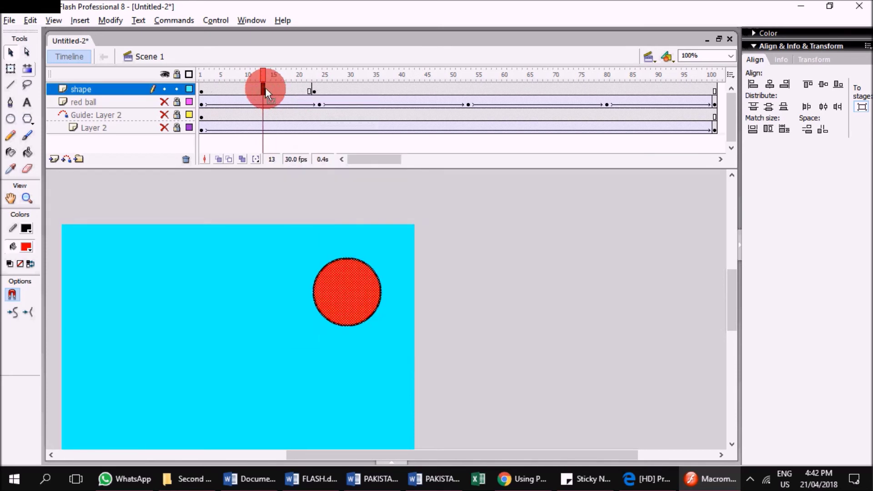
left_click(400, 460)
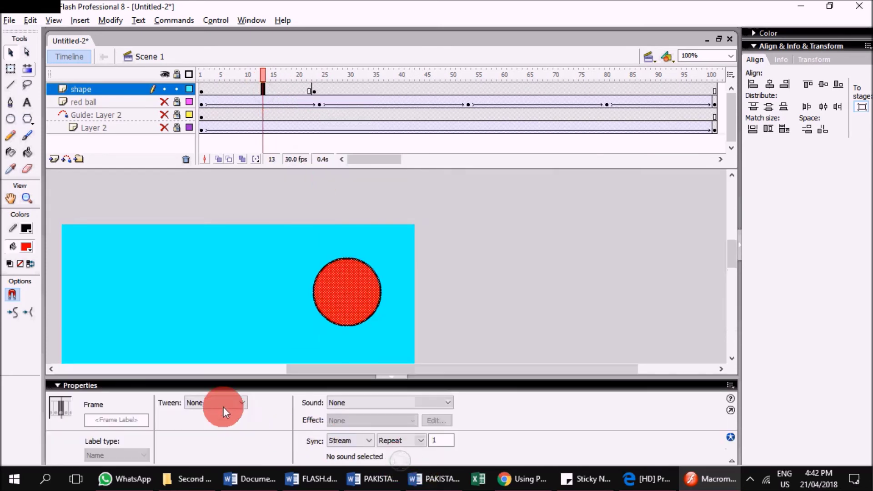
left_click(389, 376)
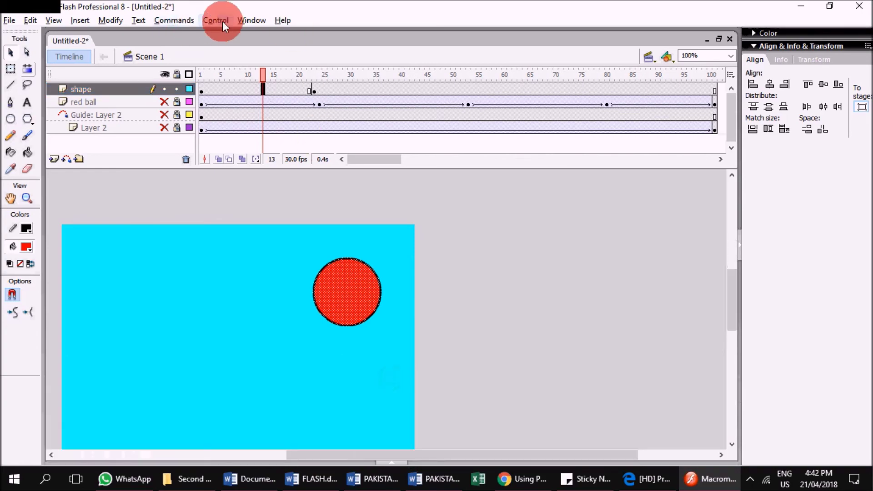
left_click(216, 20)
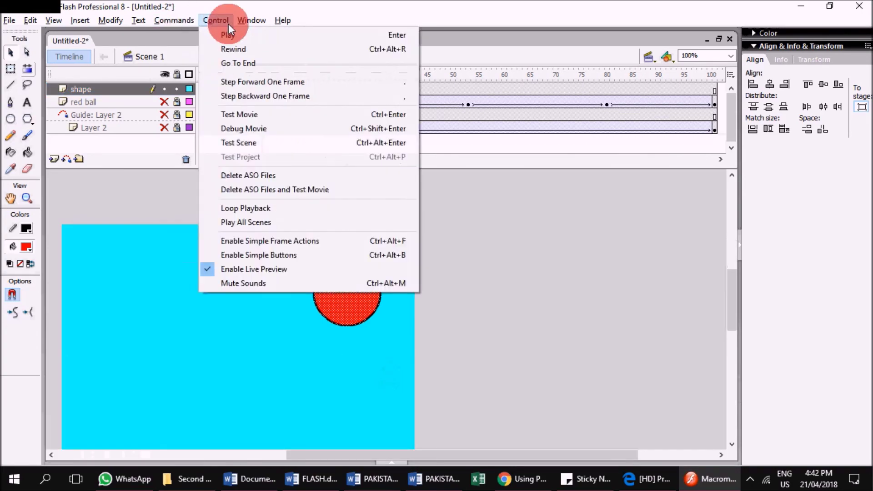
mouse_move(241, 20)
mouse_move(267, 98)
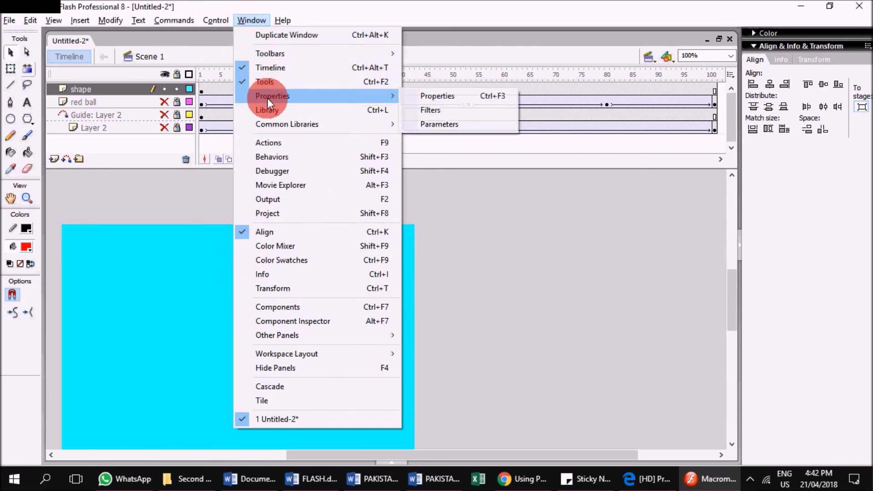
left_click(417, 93)
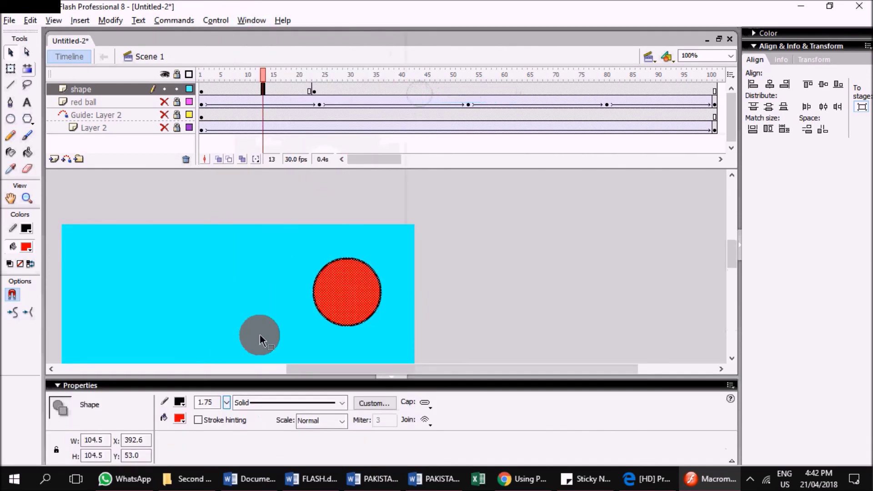
Apply a Shape tween to the span between frames 1 and 23 of the shape layer.
left_click(279, 92)
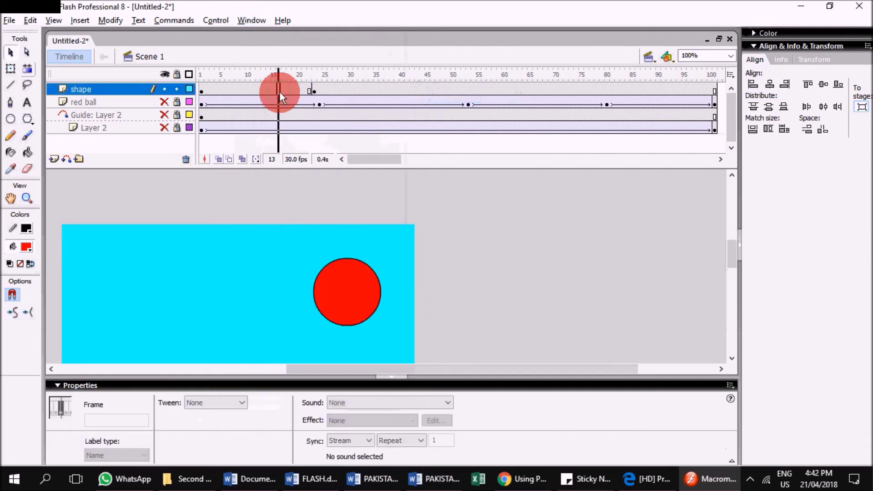
left_click(223, 402)
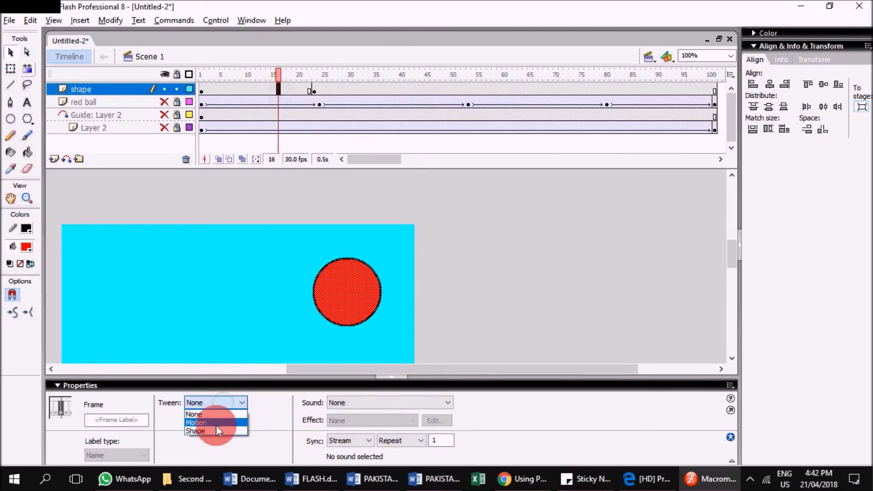
left_click(216, 430)
Preview the new tween and insert a keyframe at frame 46 of the shape layer.
left_click_drag(293, 86, 430, 88)
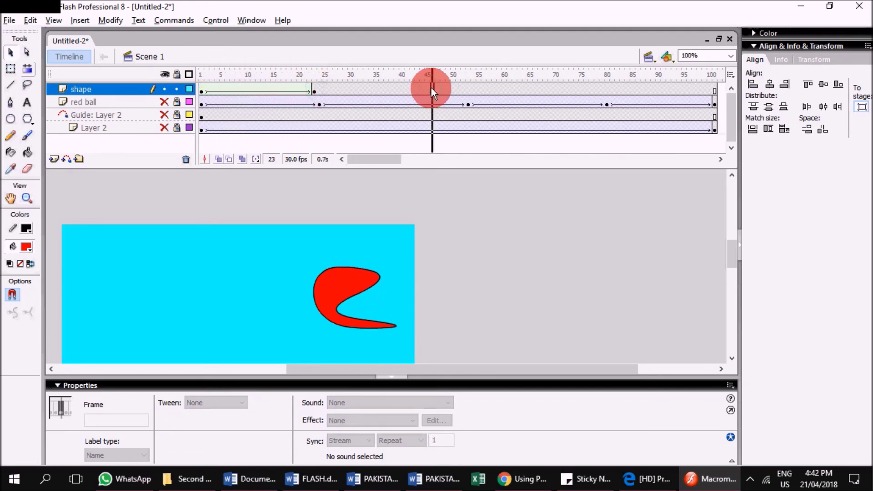
right_click(430, 89)
left_click(471, 147)
Reshape the red figure's outline at frame 46 into a teardrop with a rounded top and a sharp point at its lower right.
left_click(12, 107)
left_click(14, 121)
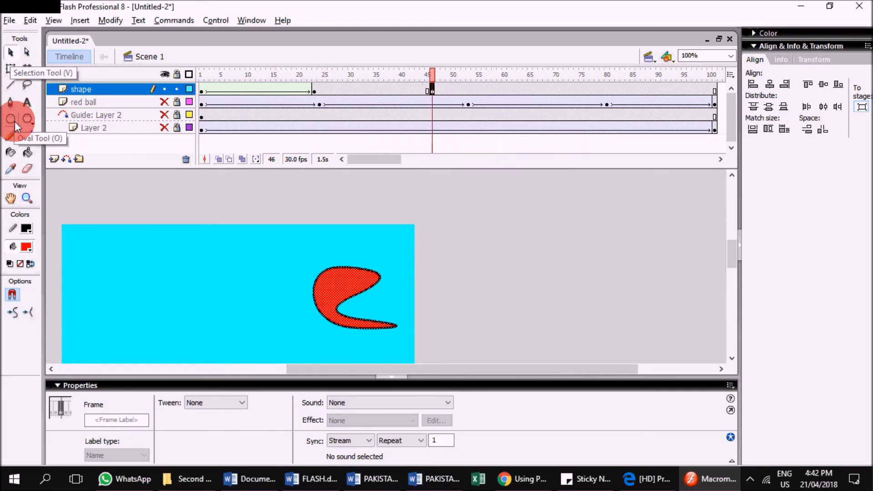
left_click(14, 52)
left_click(494, 342)
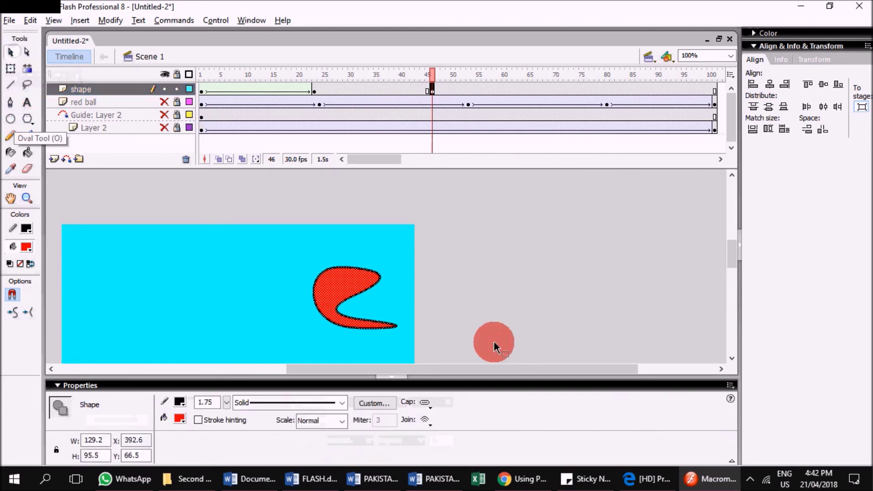
left_click_drag(342, 302, 437, 311)
left_click_drag(394, 268, 395, 234)
left_click(442, 249)
left_click(444, 254)
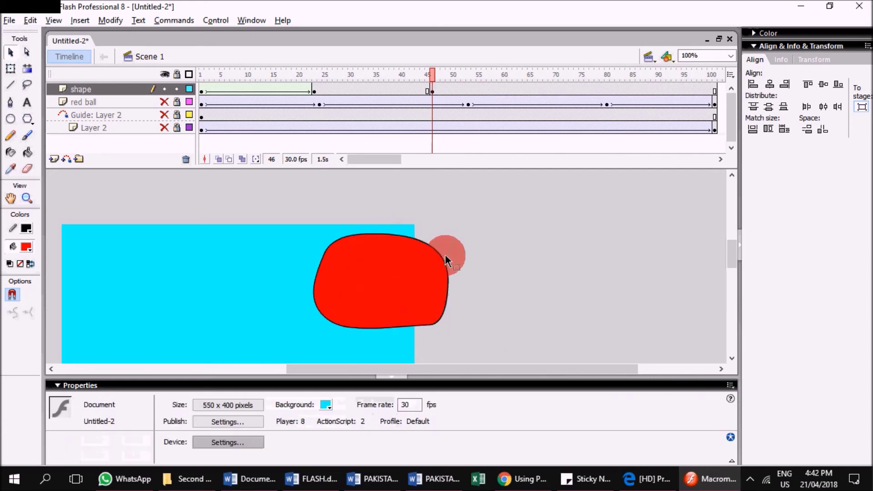
left_click_drag(446, 260, 394, 284)
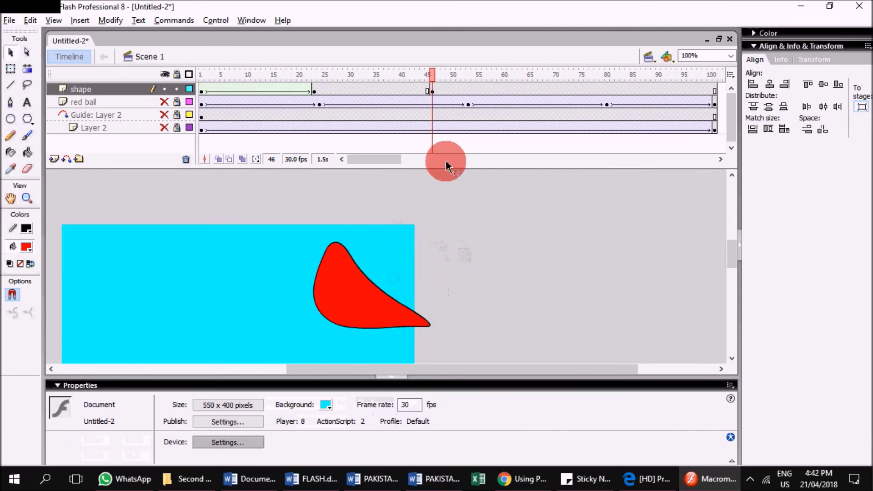
Apply a Shape tween between frames 23 and 46 of the shape layer and preview the morph by scrubbing to frame 46.
left_click(396, 90)
left_click(228, 403)
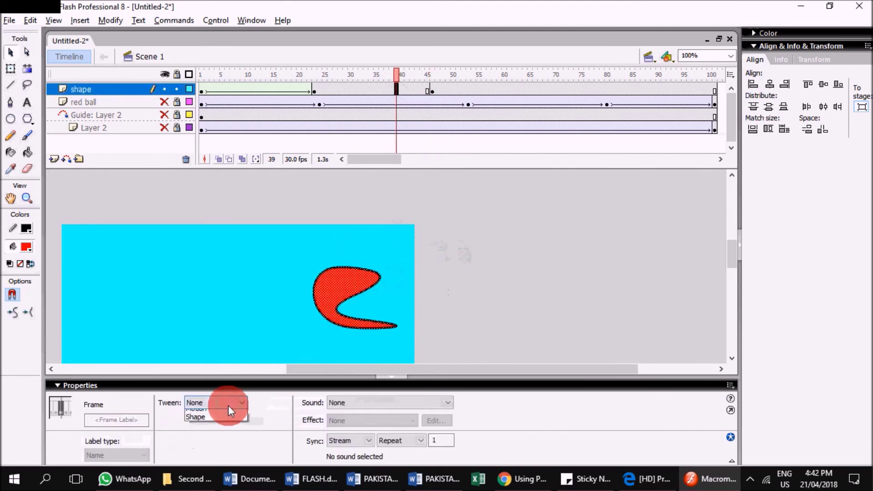
left_click(228, 430)
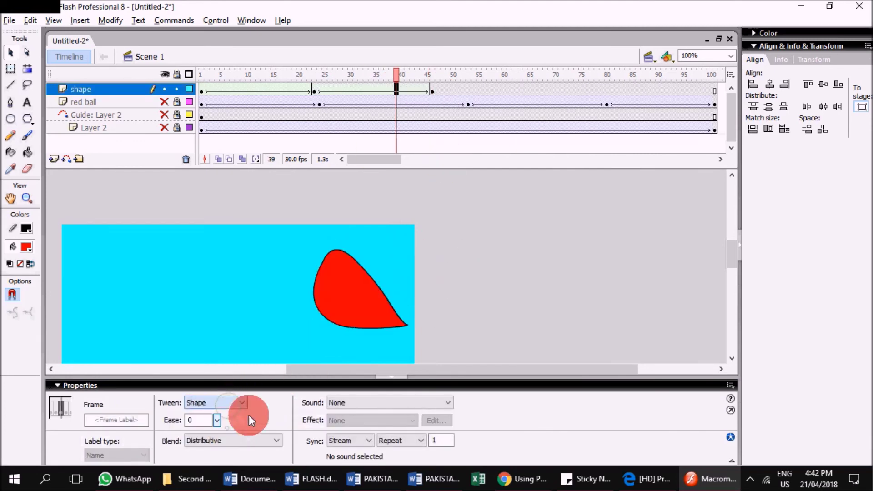
left_click(432, 91)
left_click(9, 51)
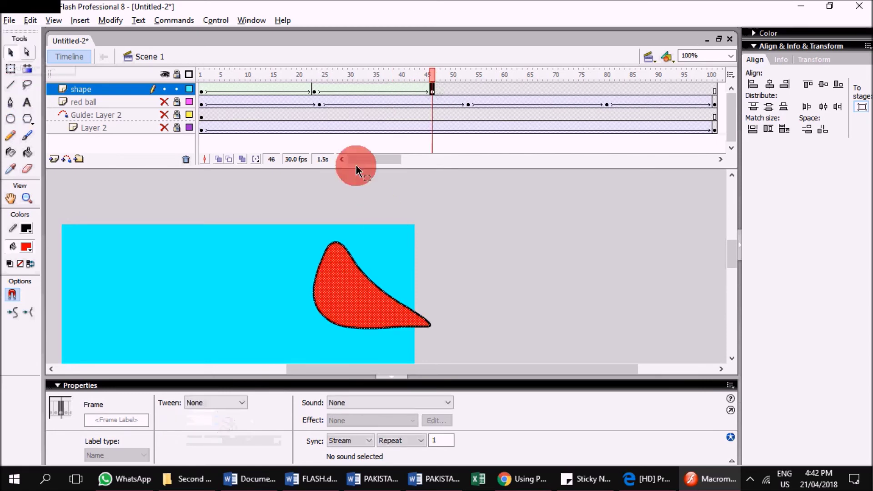
left_click_drag(320, 78, 433, 87)
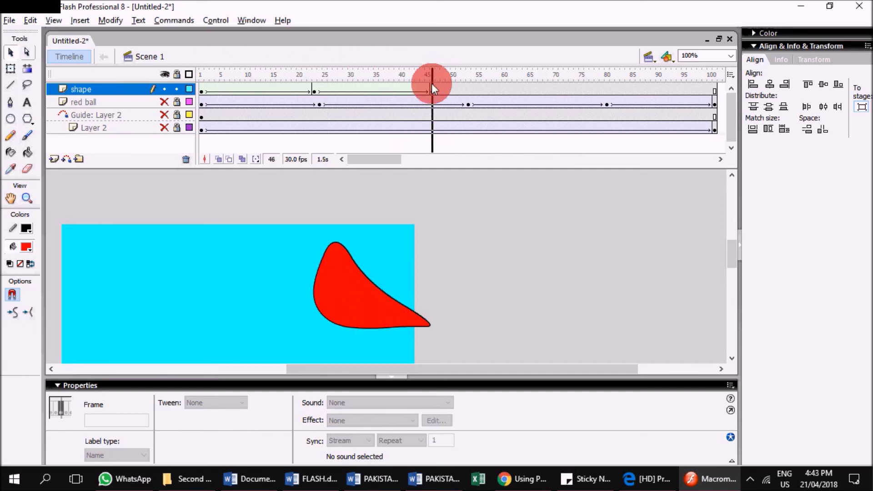
Select the whole red circle with its outline at frame 1 of the shape layer and copy it.
left_click(201, 90)
left_click(15, 61)
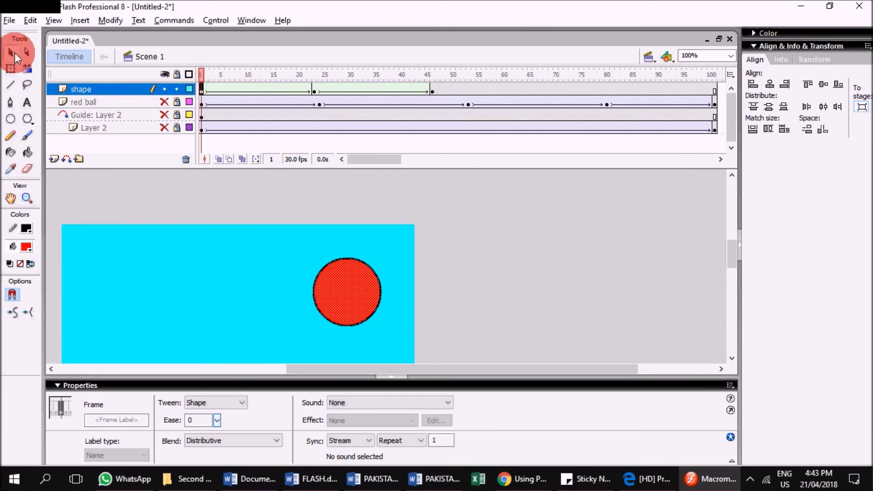
left_click(427, 247)
left_click_drag(444, 237, 305, 330)
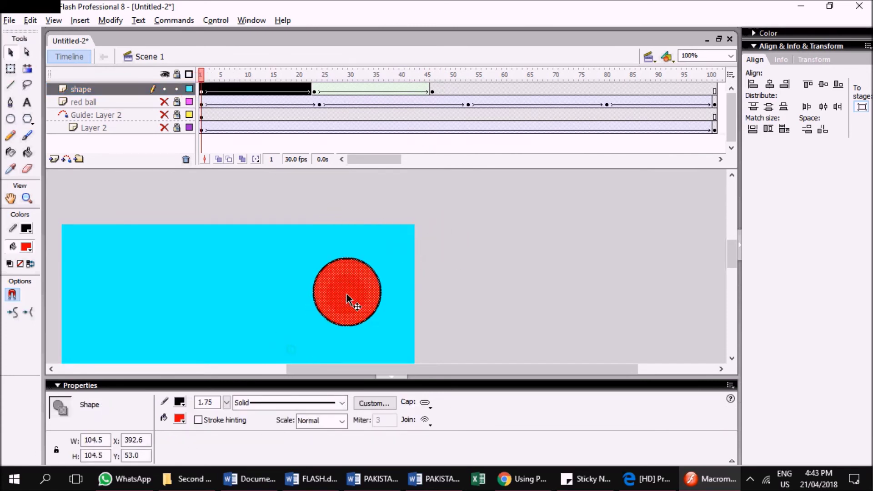
right_click(347, 297)
left_click(377, 102)
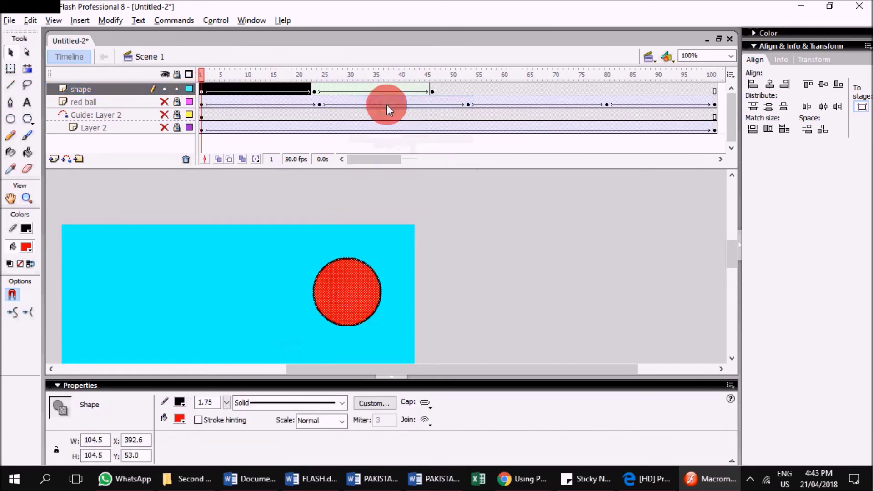
Insert a keyframe at frame 69 of the shape layer.
left_click(517, 94)
left_click(549, 89)
right_click(549, 89)
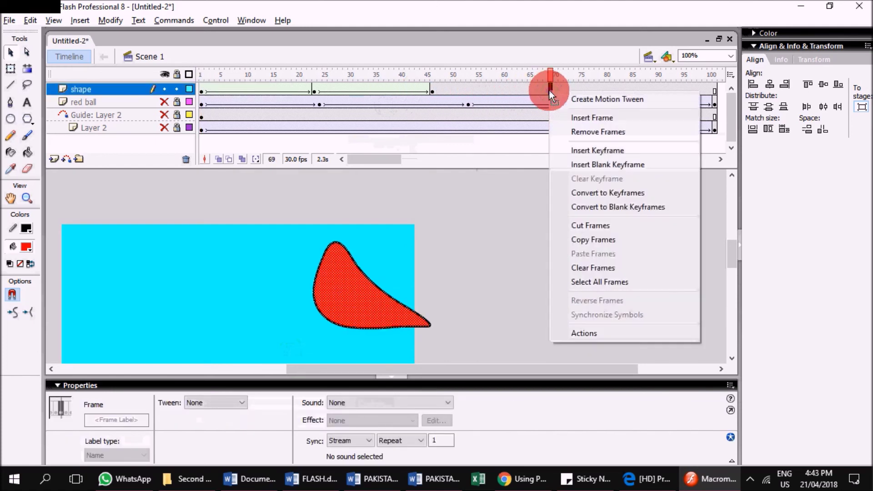
left_click(579, 151)
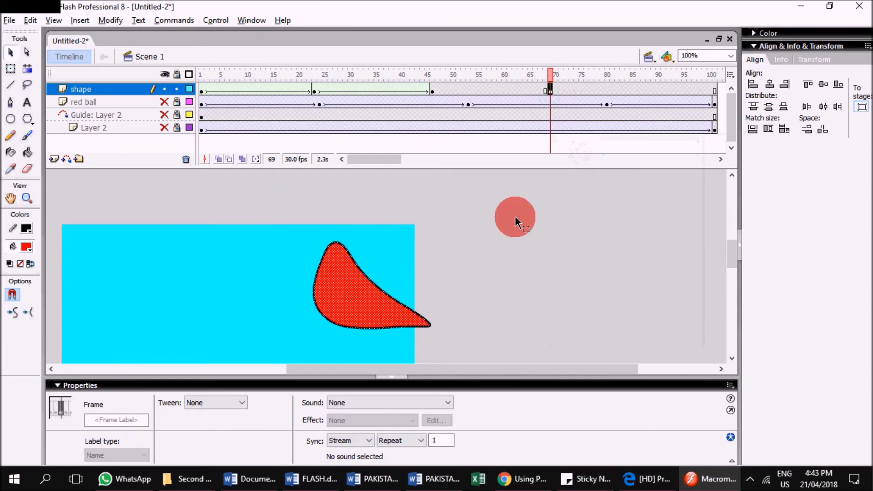
Delete the teardrop figure at frame 69 and paste the copied red circle in its place.
left_click(500, 206)
left_click_drag(237, 347, 236, 347)
left_click(347, 302)
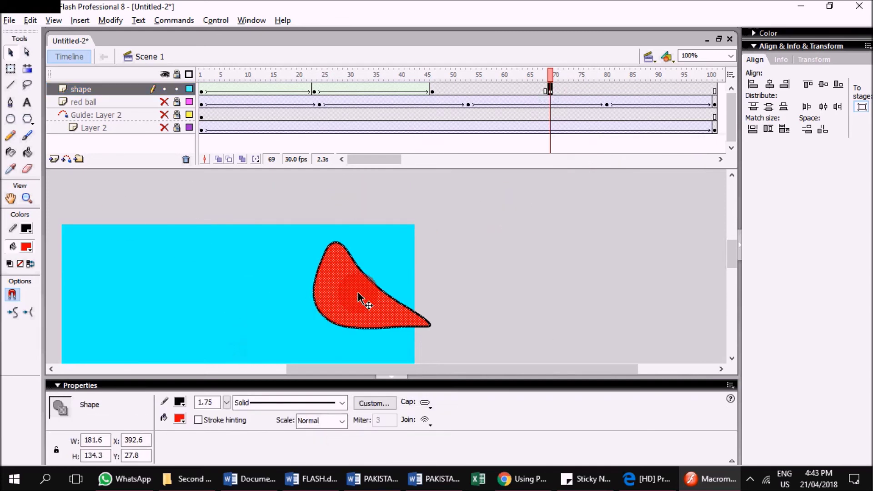
key("Delete")
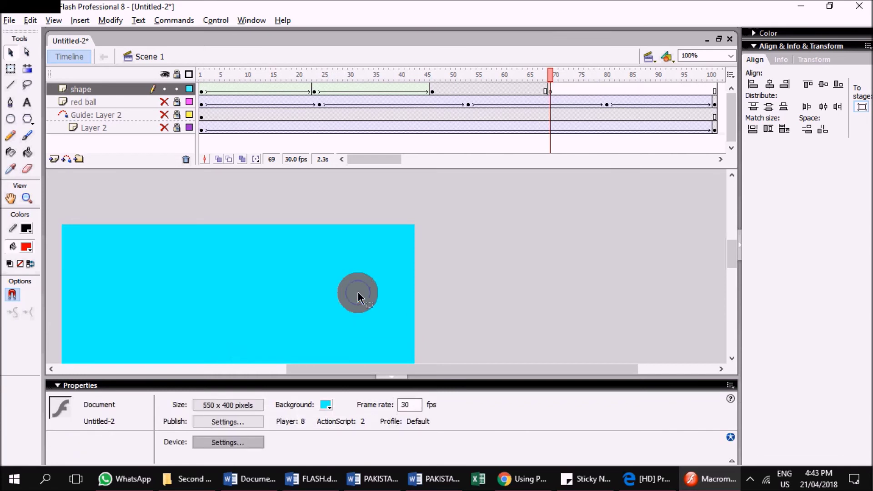
right_click(358, 293)
left_click(392, 329)
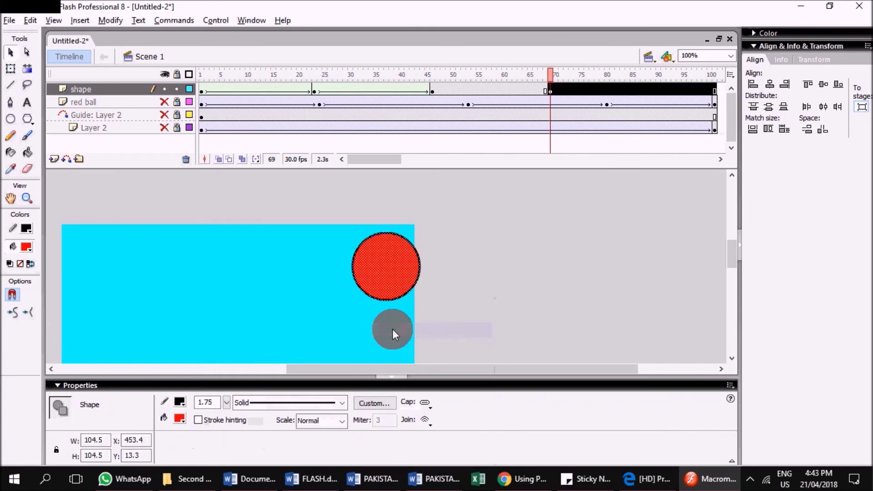
Move the pasted circle at frame 69 down and left to line up with the teardrop's position at frame 46.
left_click(432, 92)
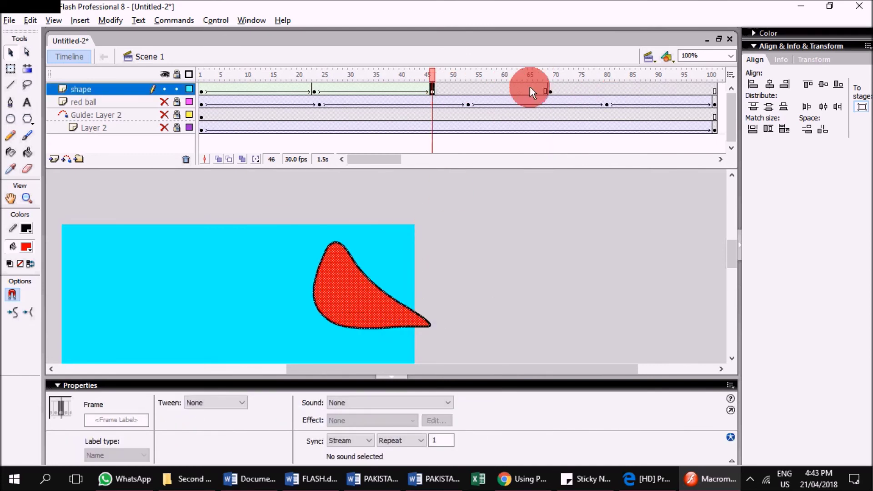
left_click(550, 90)
left_click(369, 288)
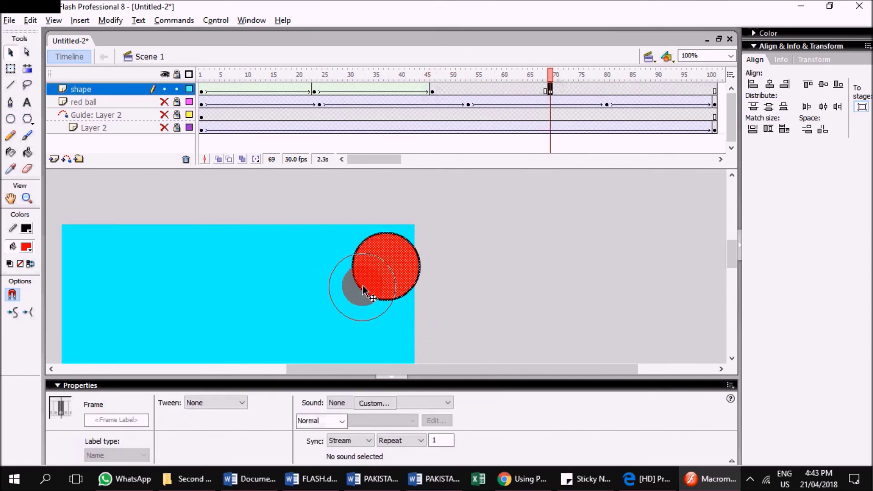
left_click(434, 90)
left_click(550, 91)
Apply a Shape tween between frames 46 and 69, and preview the shape animation from frame 1 to 69.
left_click(514, 89)
left_click(211, 404)
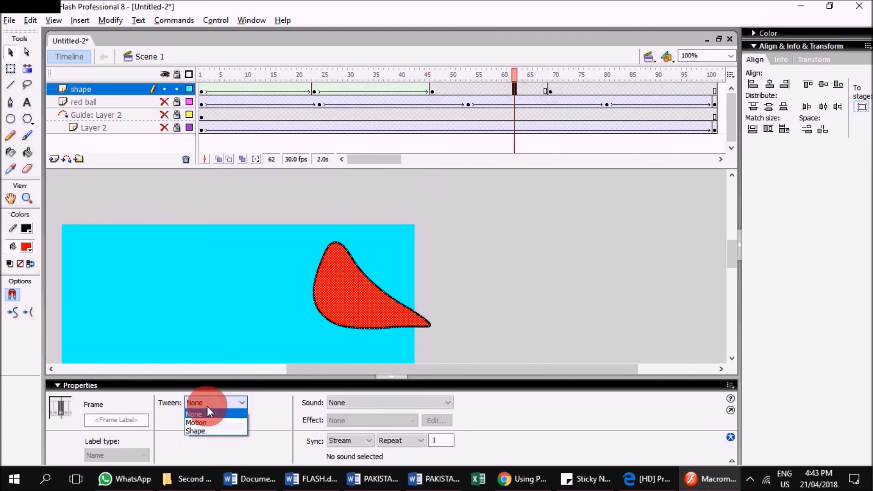
left_click(206, 430)
left_click_drag(201, 74, 550, 104)
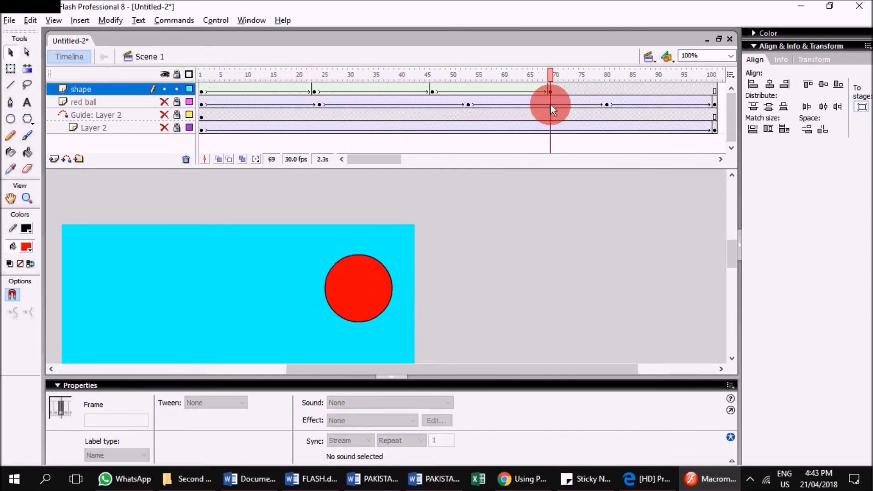
Insert a keyframe at frame 85 of the shape layer.
left_click(717, 90)
left_click(634, 90)
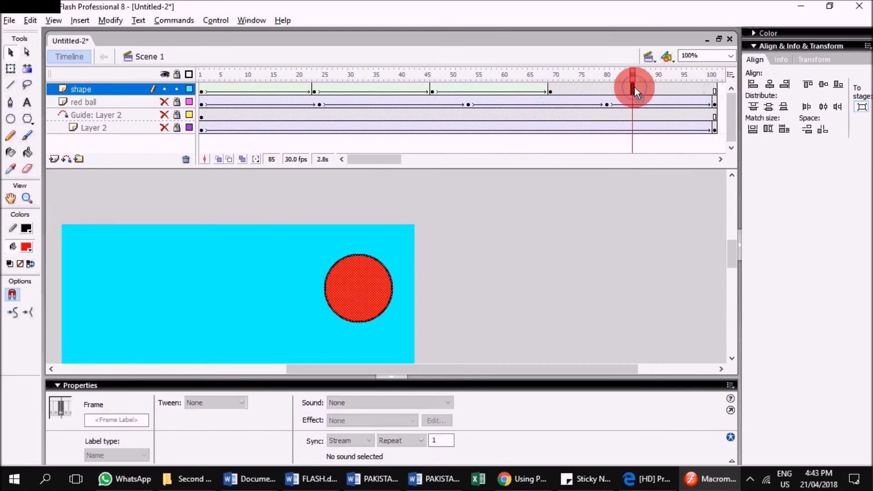
right_click(634, 86)
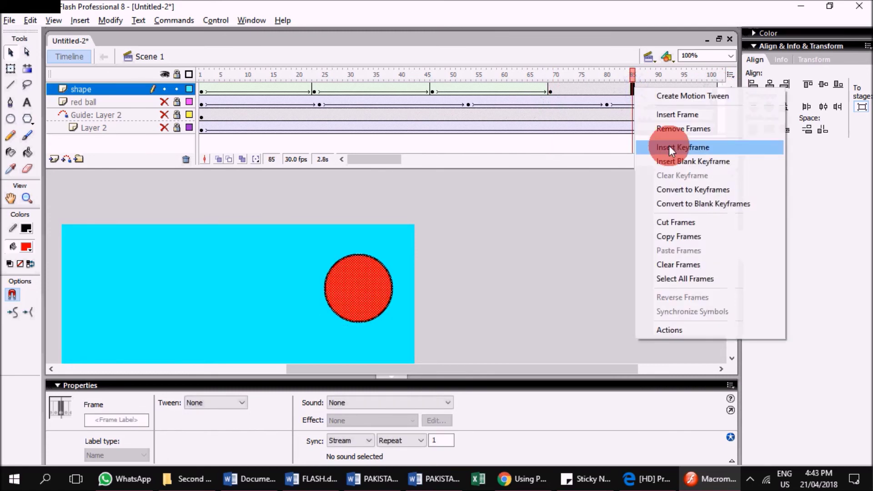
left_click(669, 145)
left_click(211, 402)
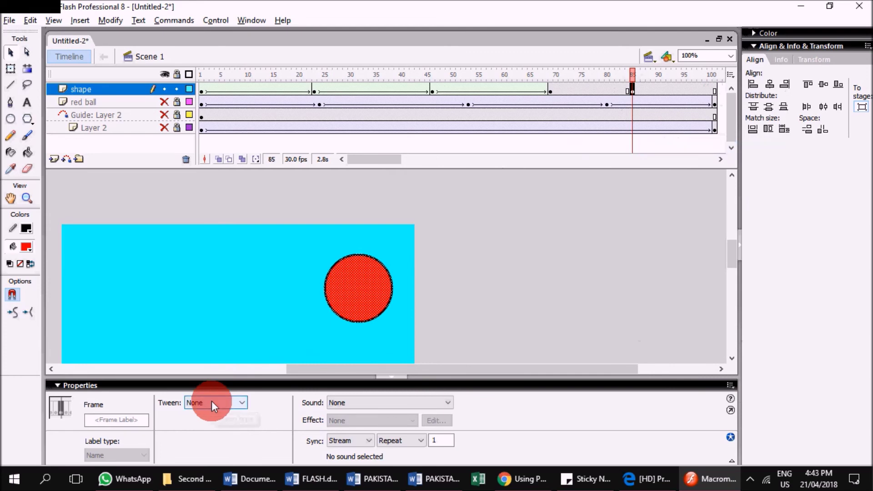
Change the fill of the circle at frame 85 from red to yellow-green with the Paint Bucket.
left_click(28, 191)
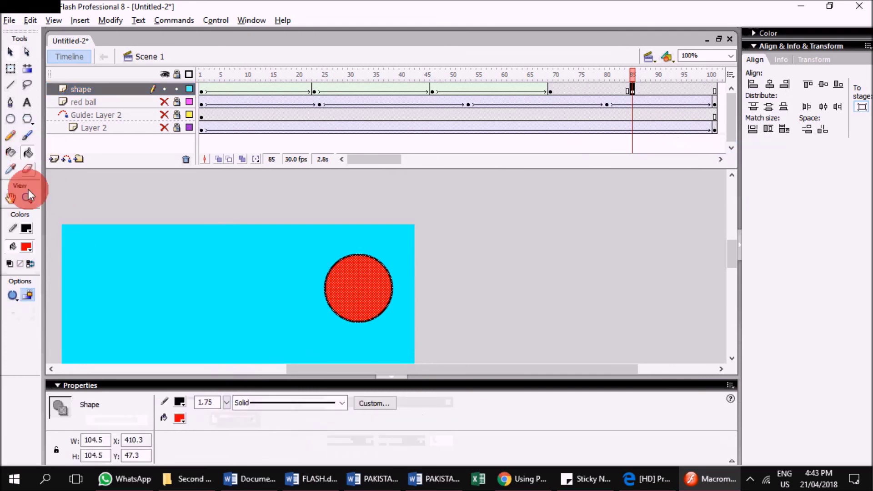
left_click(27, 247)
left_click(133, 333)
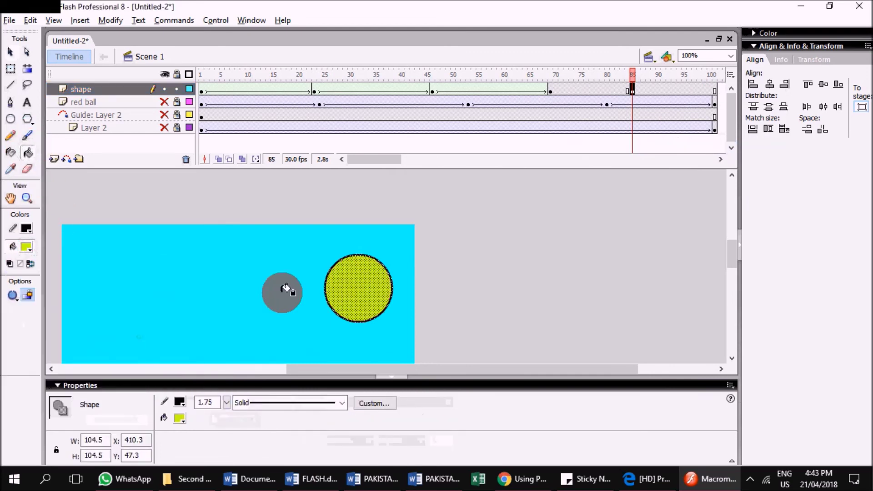
Apply a Shape tween between frames 69 and 85 of the shape layer, and preview the colour change.
left_click(549, 90)
left_click_drag(612, 89, 586, 89)
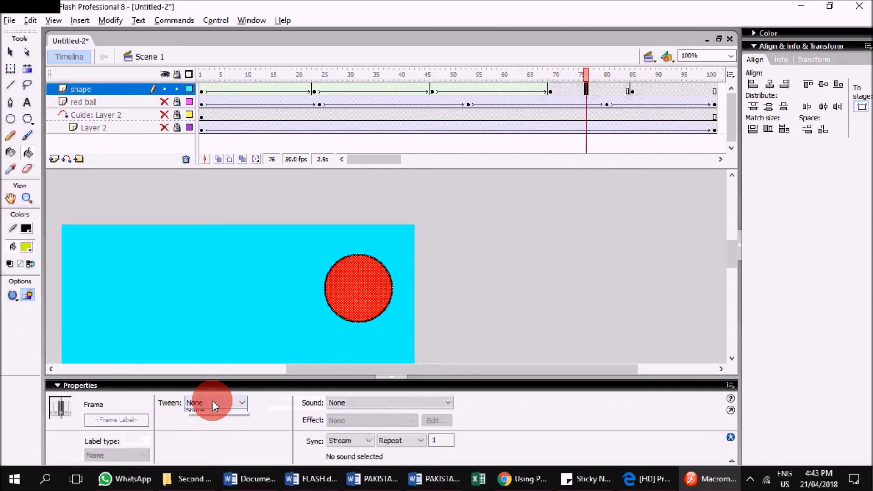
left_click(210, 430)
left_click(551, 75)
left_click_drag(552, 75, 629, 75)
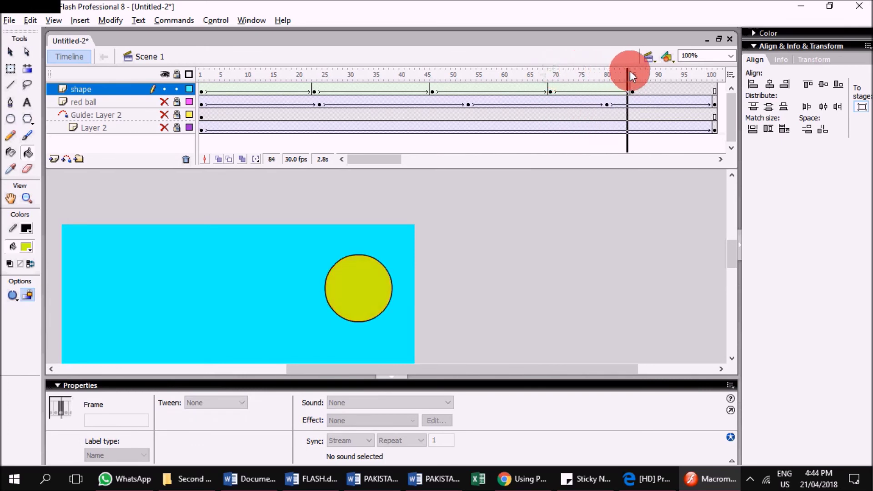
Insert a keyframe at frame 101 of the shape layer.
left_click(714, 90)
right_click(714, 91)
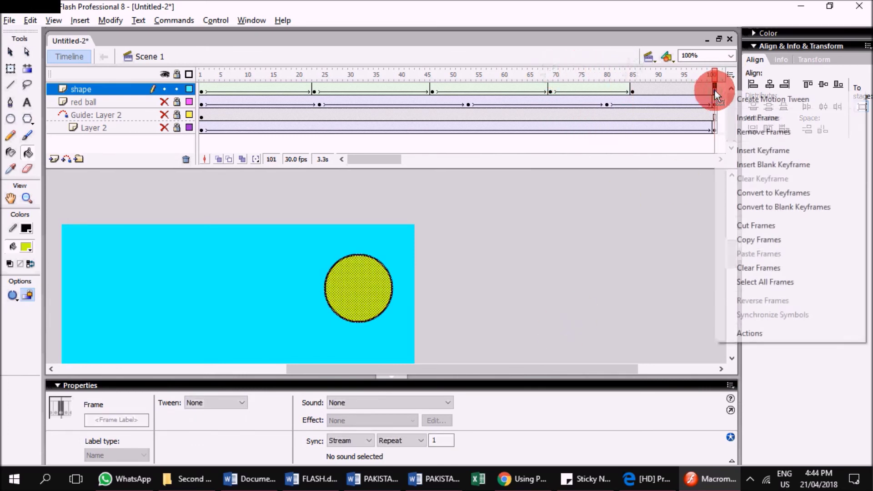
left_click(740, 147)
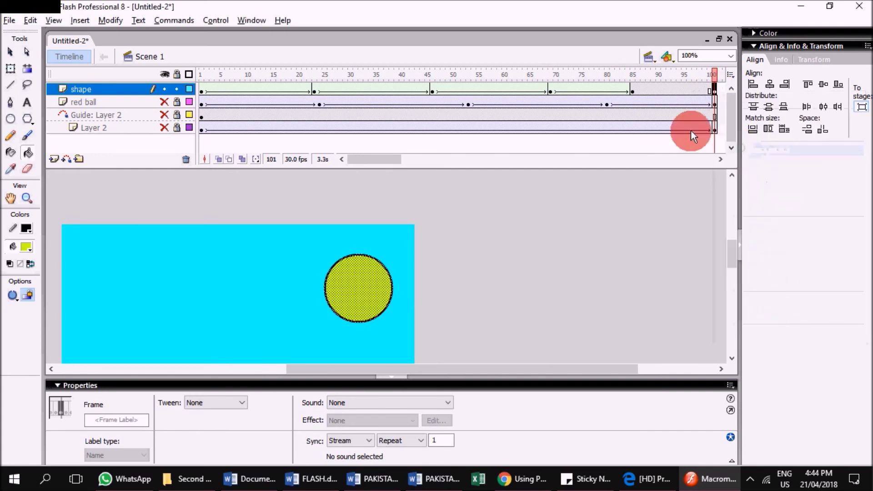
Try to scale the yellow-green circle at frame 101 down to about 11 by 13 towards its lower-left corner.
left_click(10, 69)
left_click(714, 90)
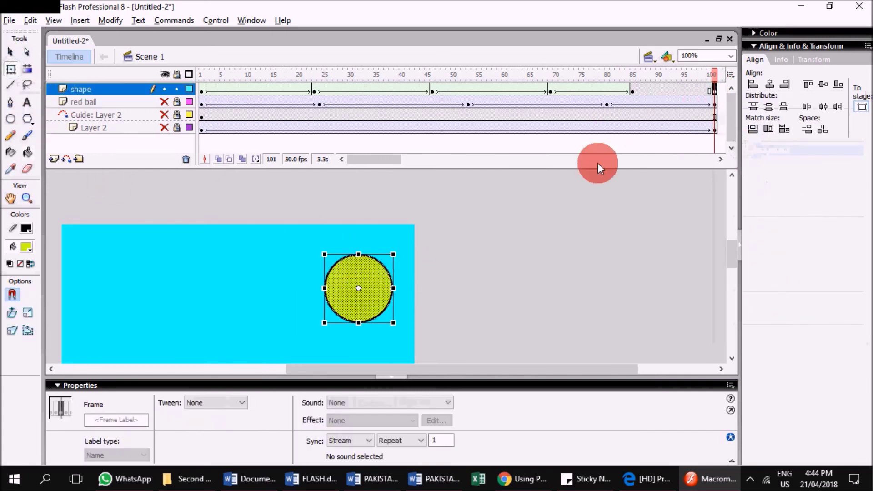
left_click_drag(392, 255, 331, 314)
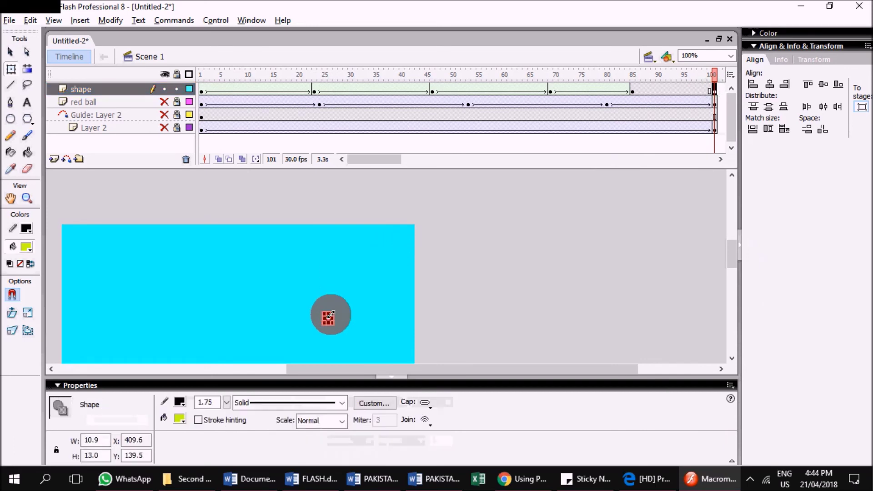
left_click(28, 198)
left_click(298, 324)
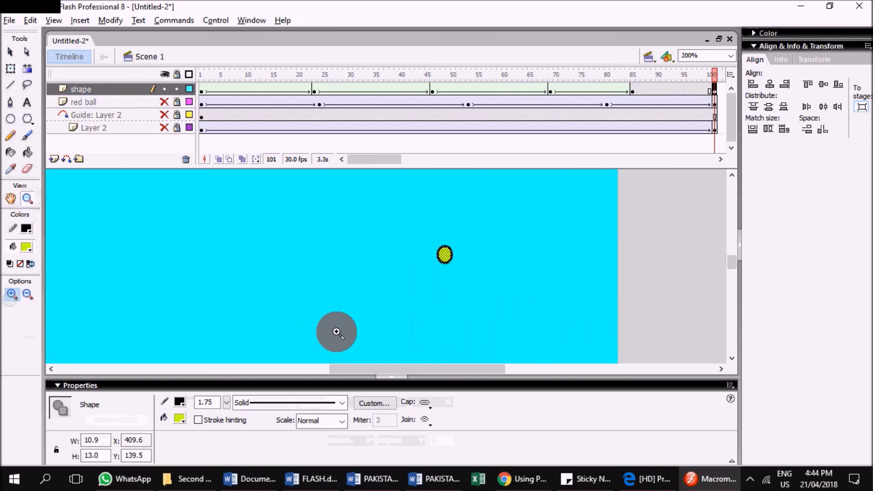
left_click(10, 51)
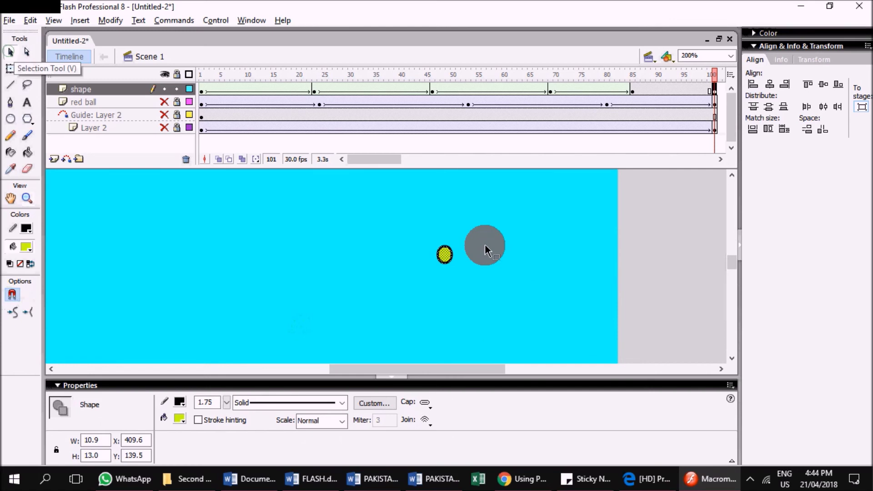
left_click_drag(446, 261, 551, 247)
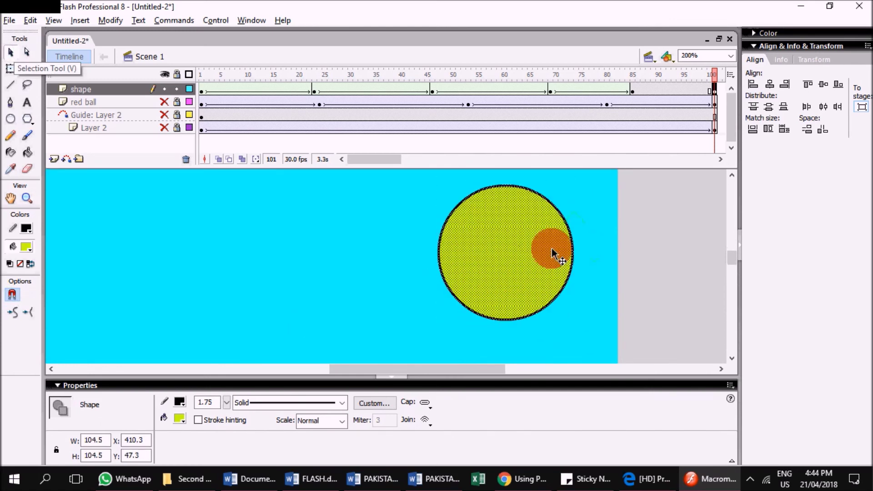
Shrink the circle at frame 101 to about 3 by 3 around its centre with Free Transform, and compare it with frame 85.
left_click(11, 68)
left_click(529, 249)
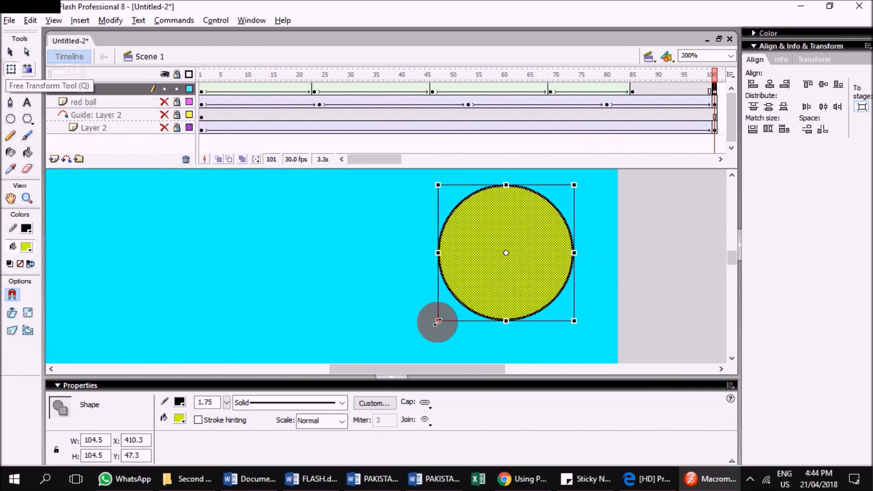
left_click_drag(437, 321, 460, 301)
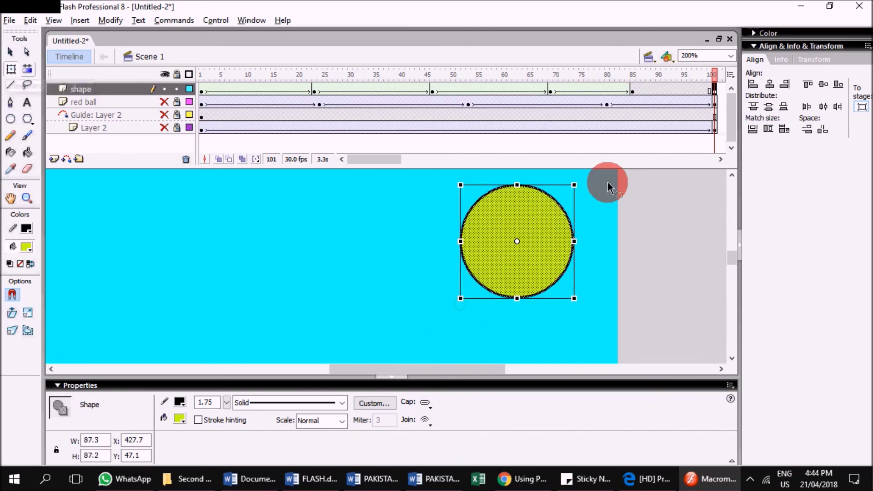
left_click_drag(574, 186, 534, 225)
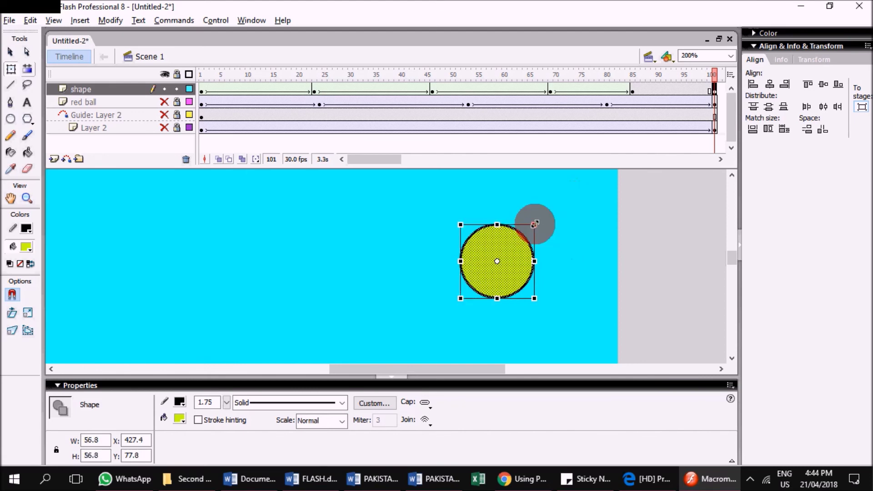
left_click_drag(460, 298, 496, 262)
left_click_drag(534, 223, 499, 258)
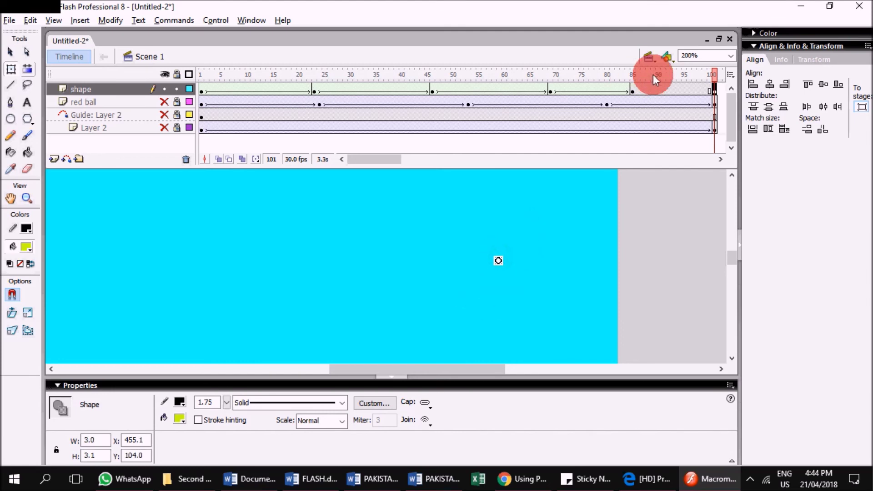
left_click(631, 88)
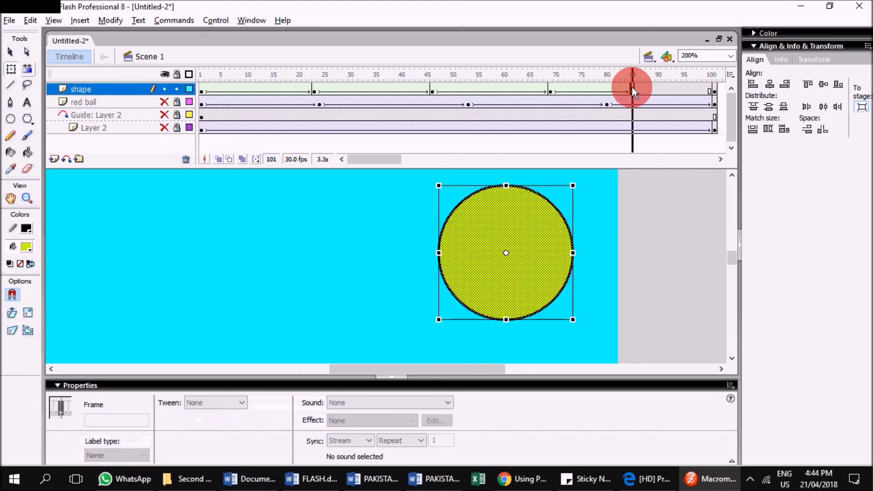
left_click(715, 90)
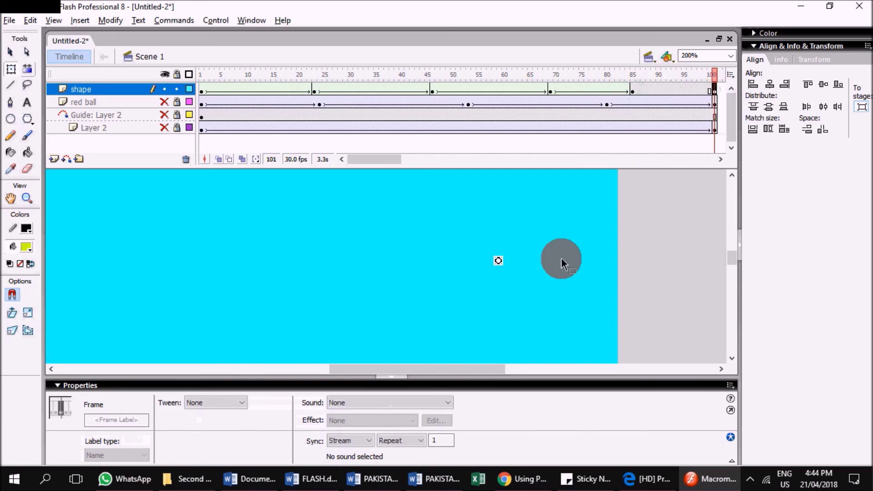
Apply a Shape tween between frames 85 and 101 of the shape layer, and preview the shrinking circle.
left_click(684, 91)
left_click(247, 404)
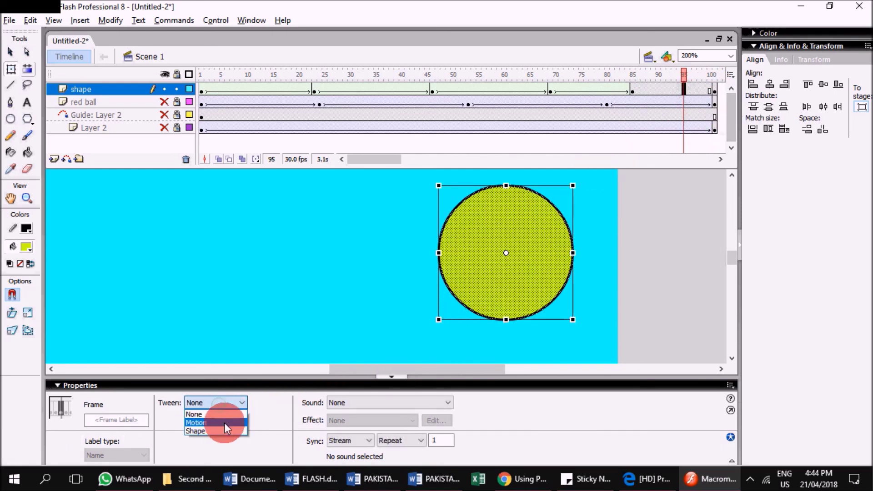
left_click(222, 429)
left_click(633, 73)
left_click_drag(633, 72, 587, 77)
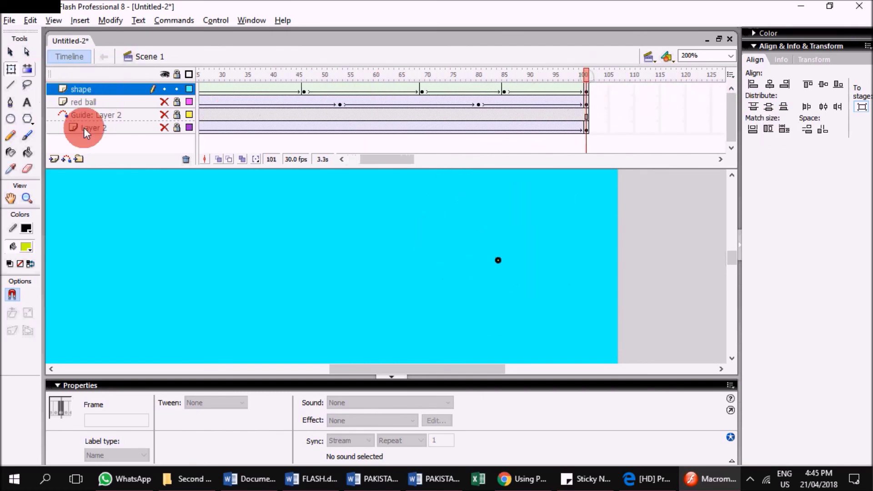
Test the movie in a maximized player window, and close it after watching the animations.
left_click(215, 20)
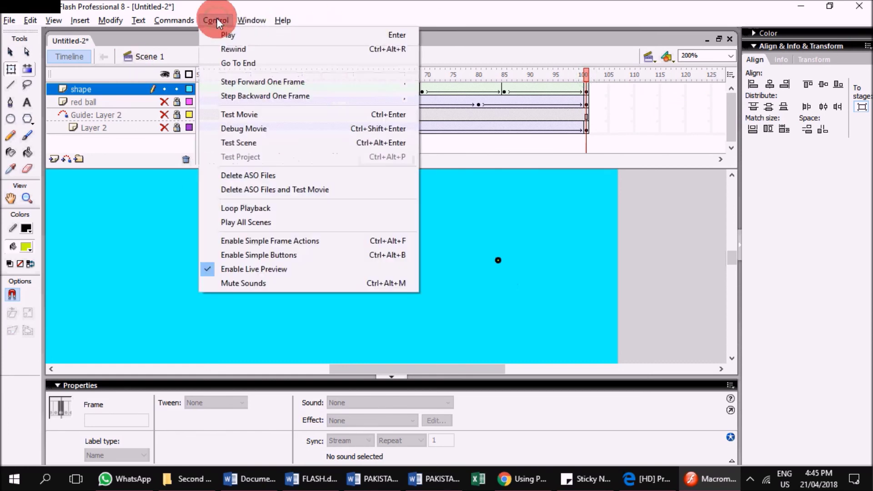
left_click(252, 118)
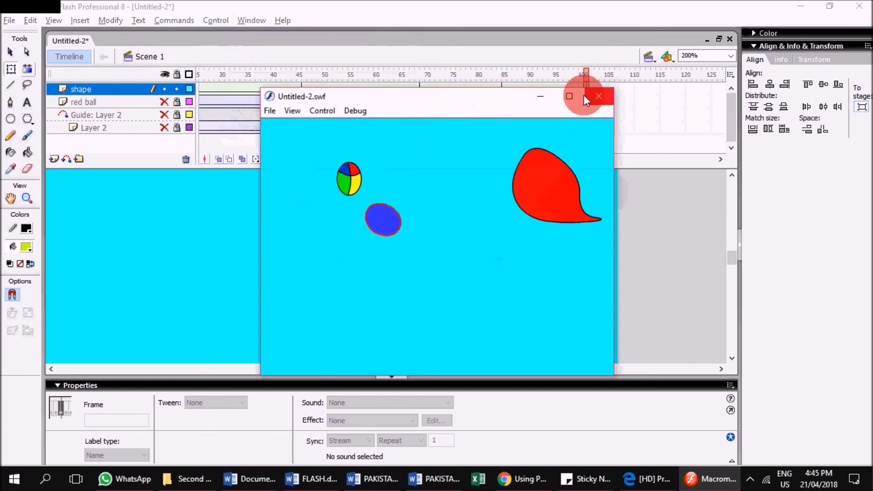
left_click(567, 96)
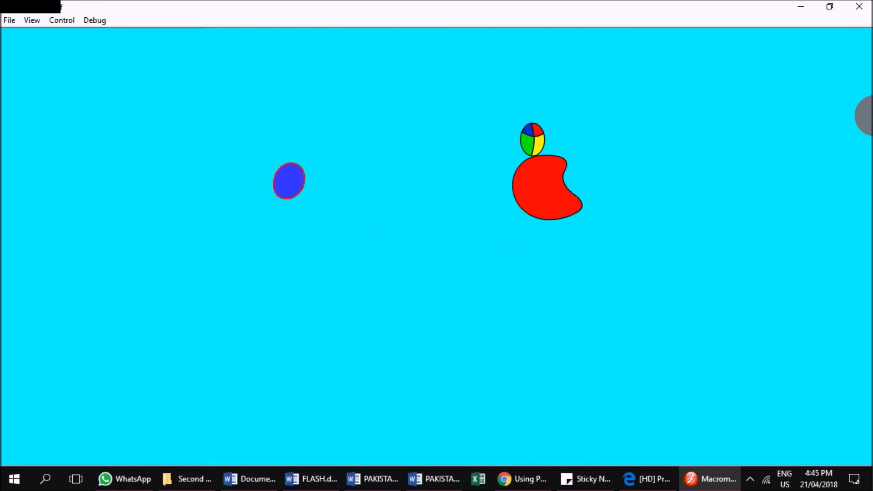
left_click(859, 6)
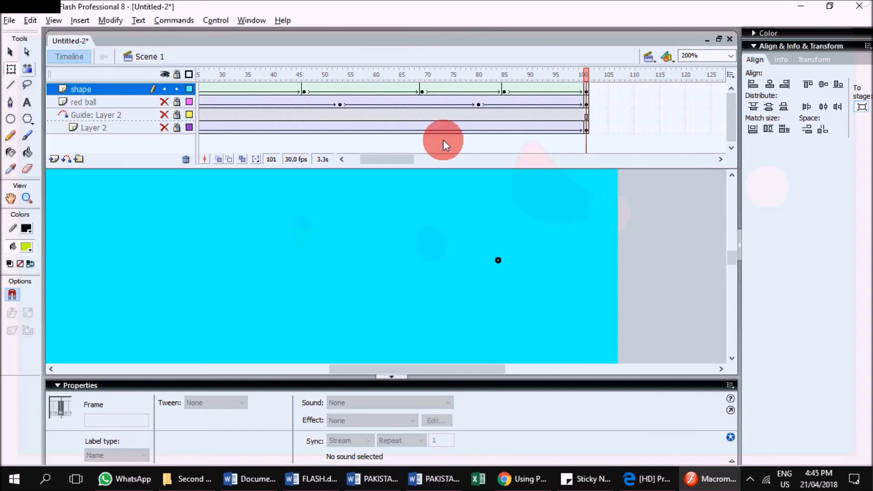
Examine the shapes at keyframes 23, 46 and 69 of the shape layer with the whole figure in view at 100% zoom.
left_click(422, 92)
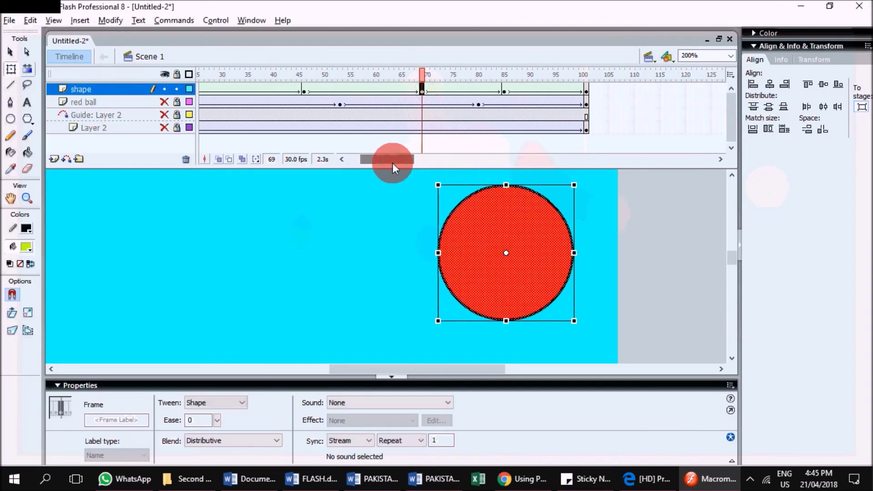
left_click_drag(392, 162, 360, 165)
left_click(314, 93)
left_click(428, 91)
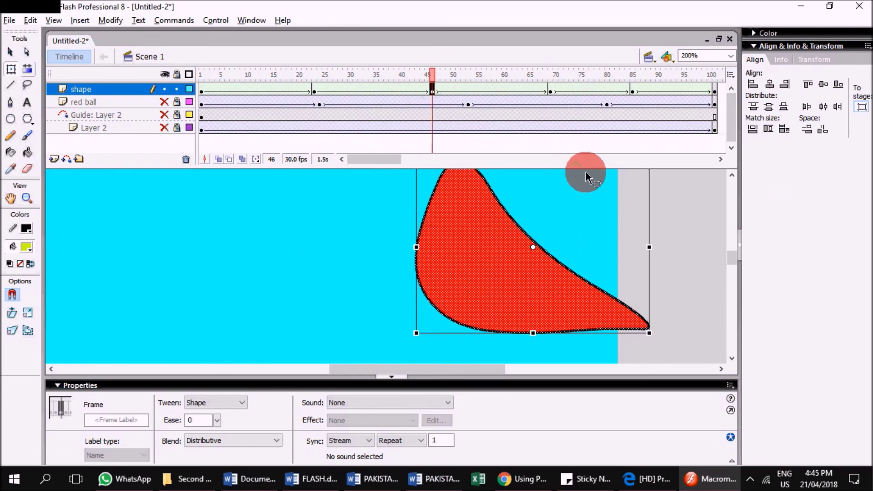
left_click_drag(590, 165, 596, 139)
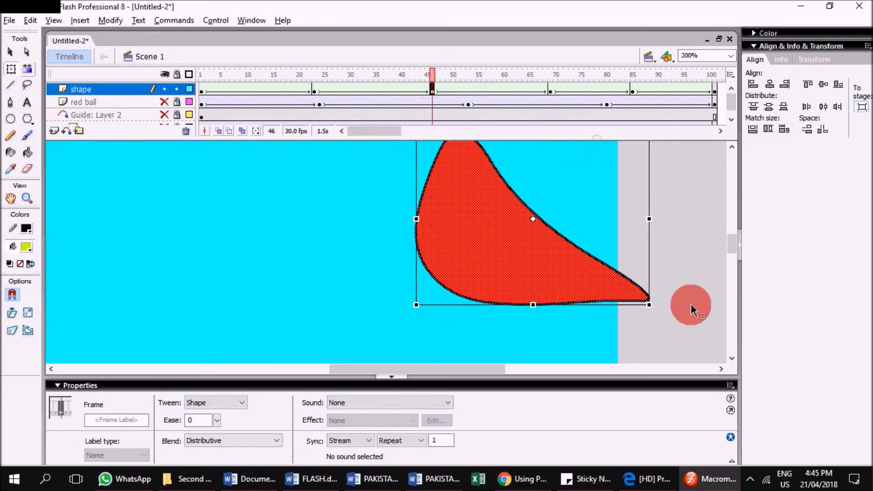
left_click(30, 198)
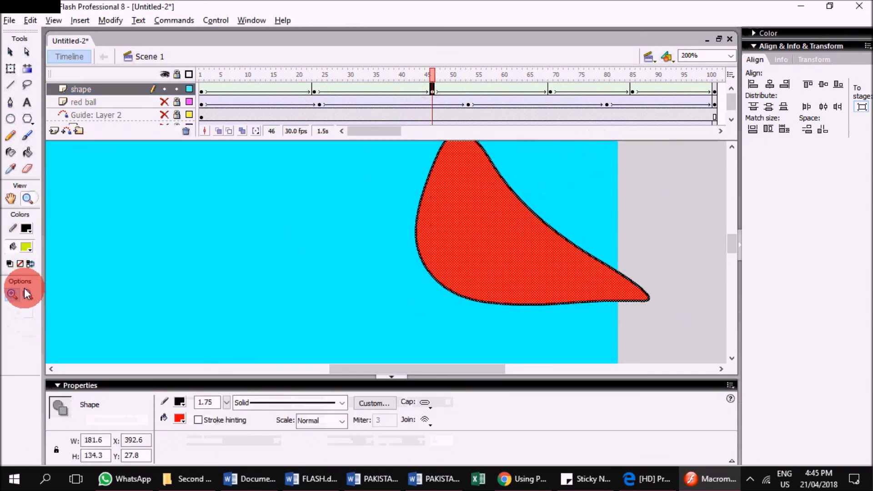
left_click(460, 254)
left_click(10, 52)
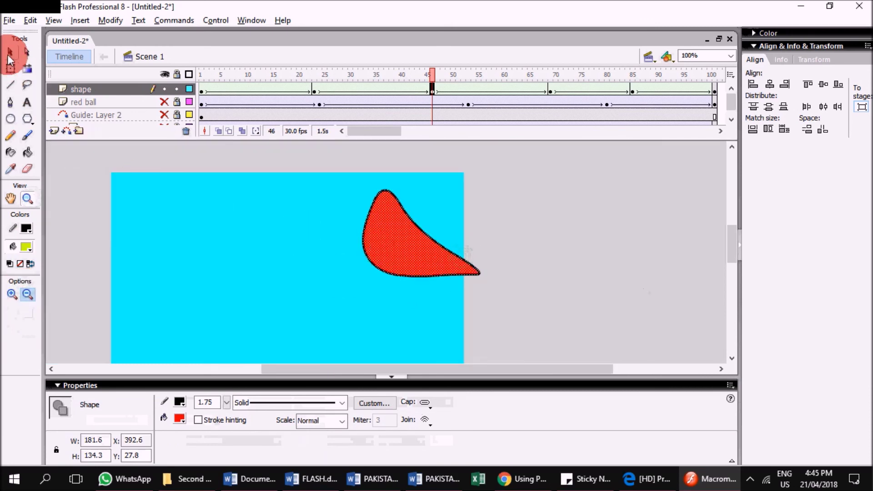
left_click(437, 91)
left_click(430, 87)
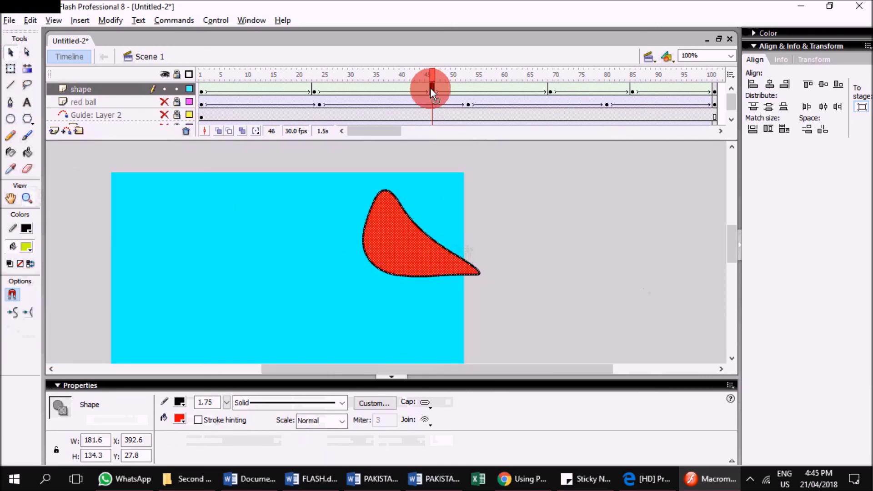
left_click(551, 89)
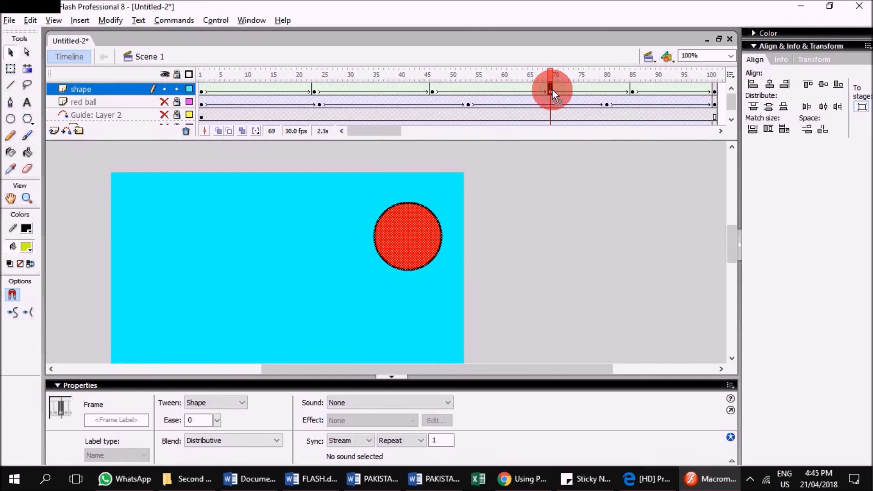
Move the shape layer's keyframe holding the crescent-like figure to frame 12.
left_click(312, 92)
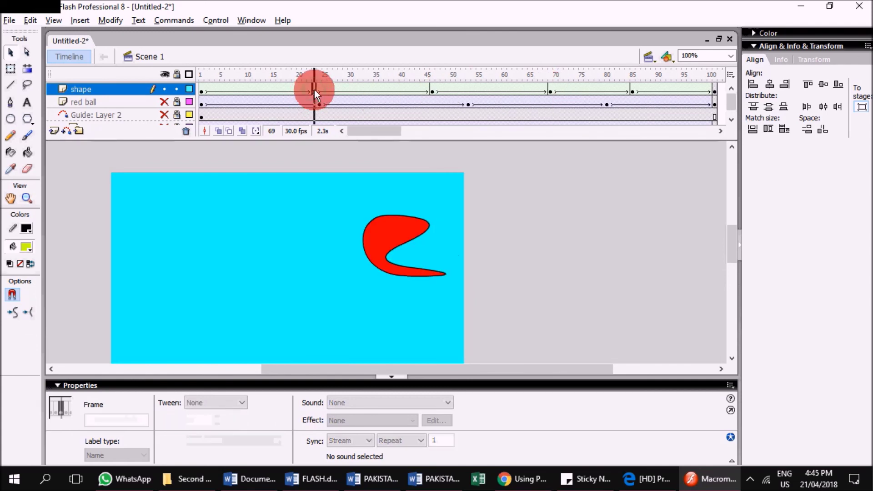
left_click_drag(310, 91, 285, 92)
left_click(317, 88)
left_click(315, 91)
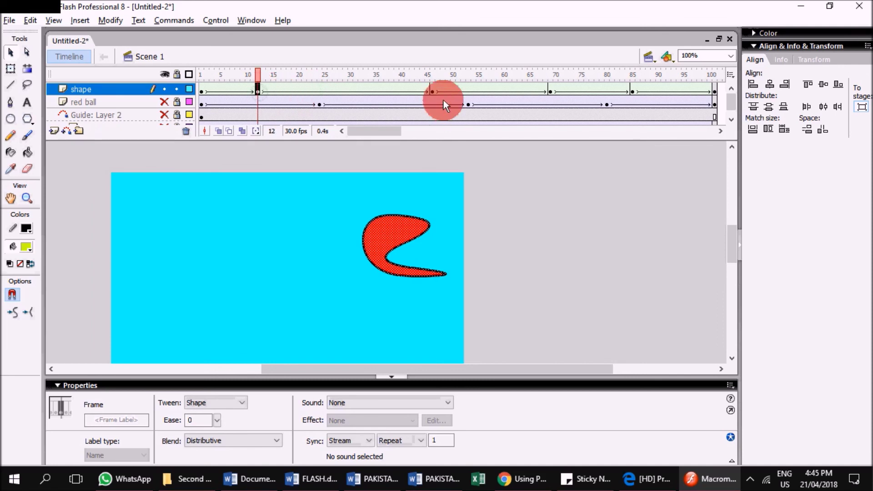
Move the shape layer's keyframe holding the pointed teardrop-like figure to frame 26.
left_click(432, 92)
left_click_drag(386, 89, 331, 92)
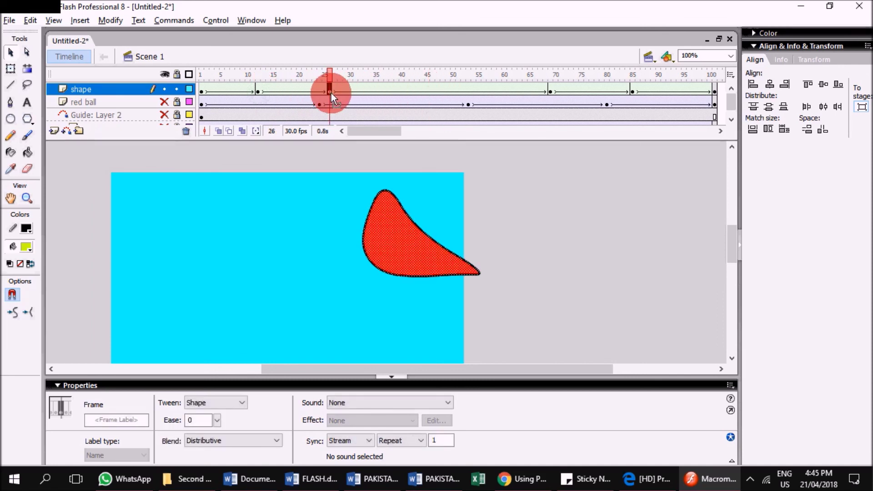
left_click(446, 88)
right_click(445, 88)
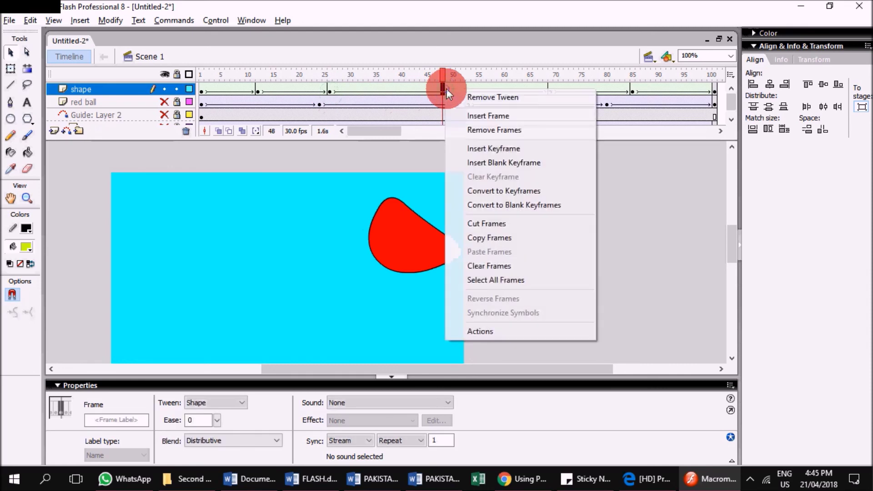
left_click(500, 149)
Try the shape layer's red circle keyframe at frame 42, and move it back to frame 69.
left_click(549, 91)
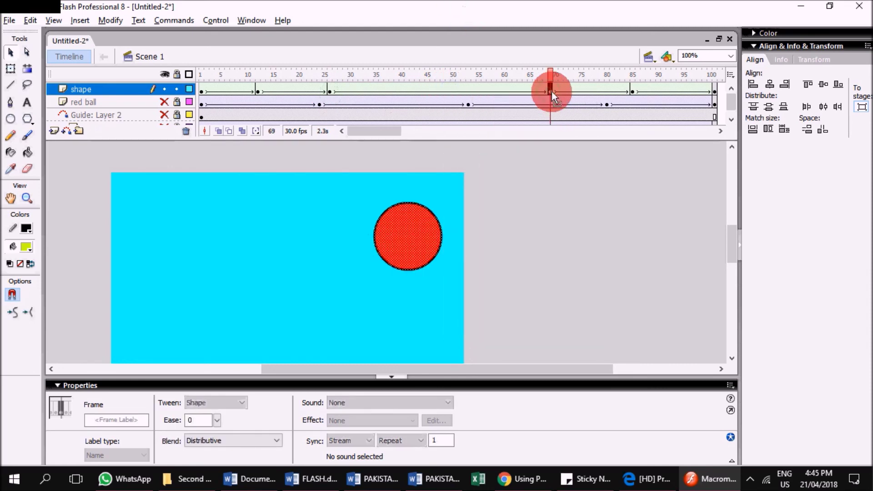
left_click_drag(550, 91, 412, 93)
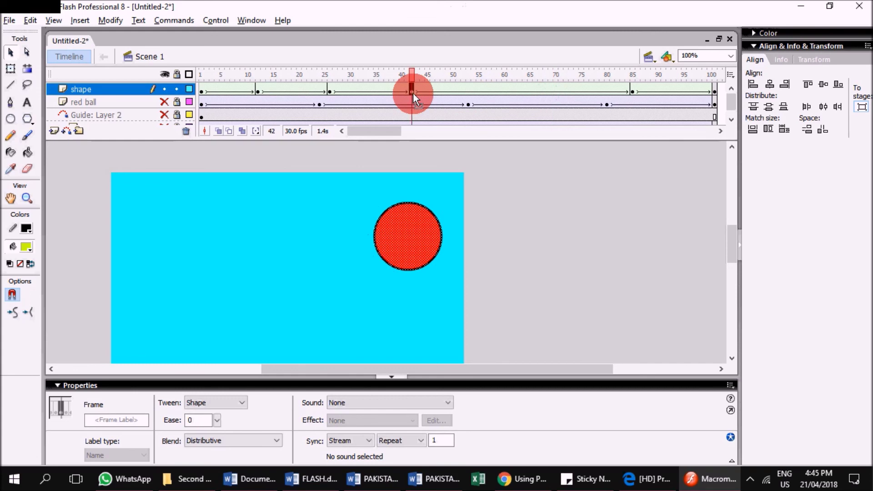
left_click(520, 91)
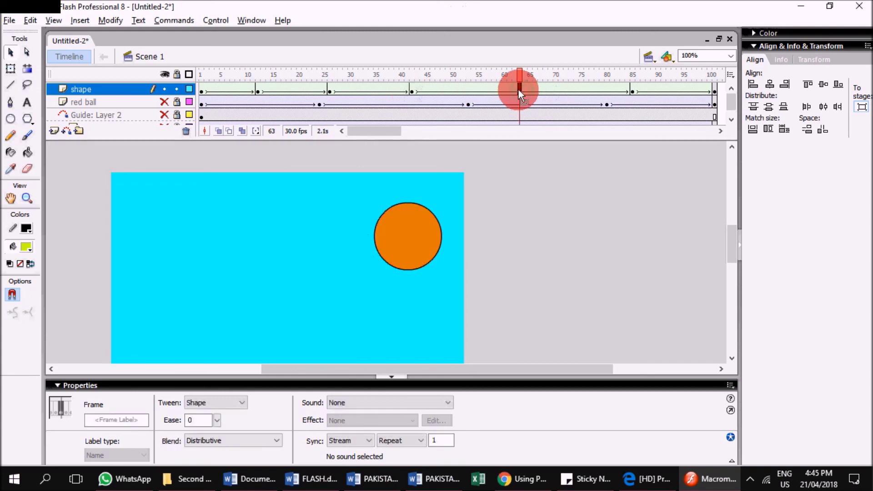
left_click(411, 91)
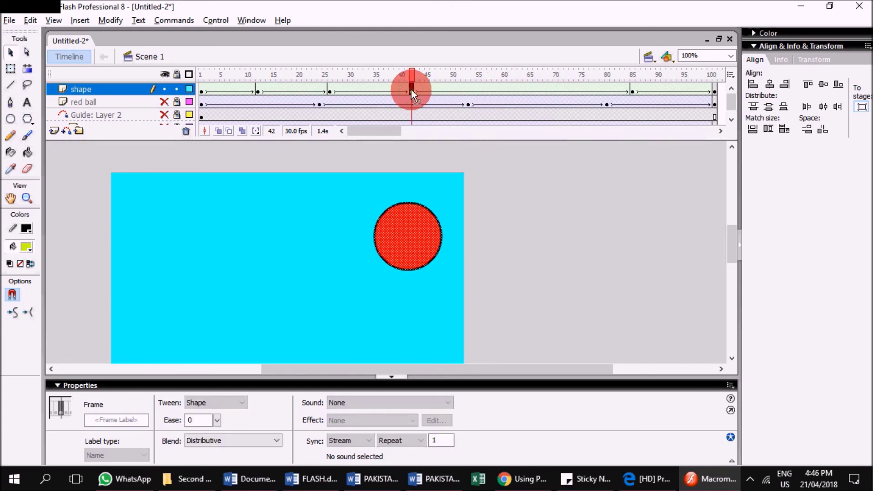
left_click_drag(552, 89, 550, 91)
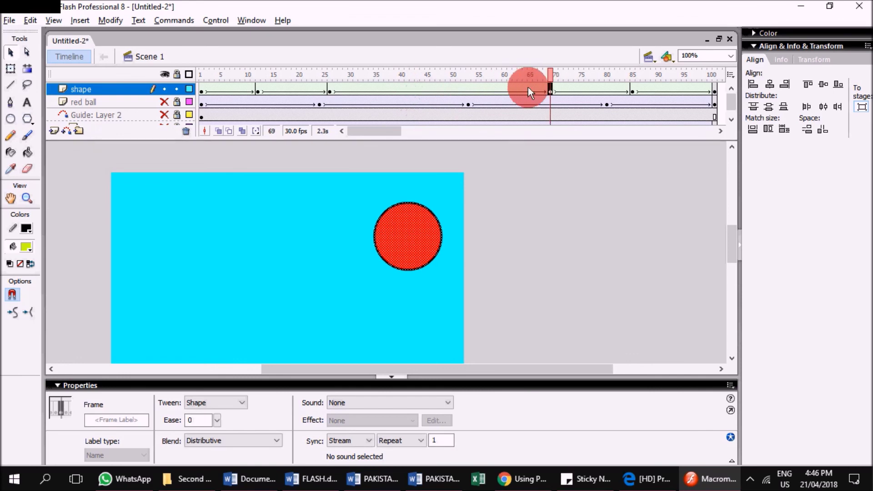
Insert a keyframe at frame 38 of the shape layer, and delete the red figure in it.
right_click(394, 89)
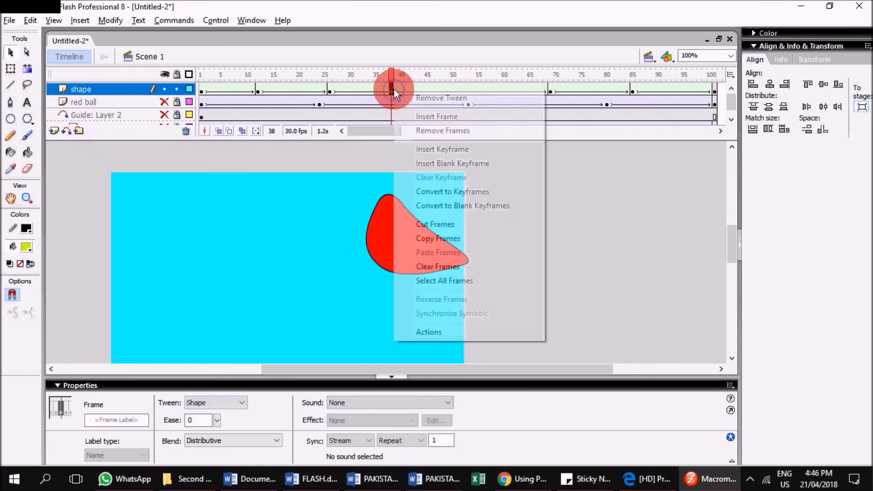
left_click(429, 147)
left_click(432, 233)
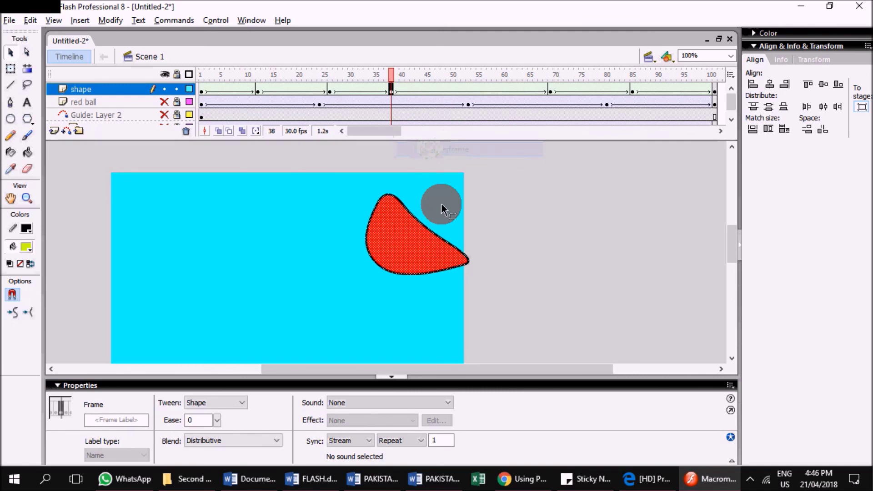
key("Delete")
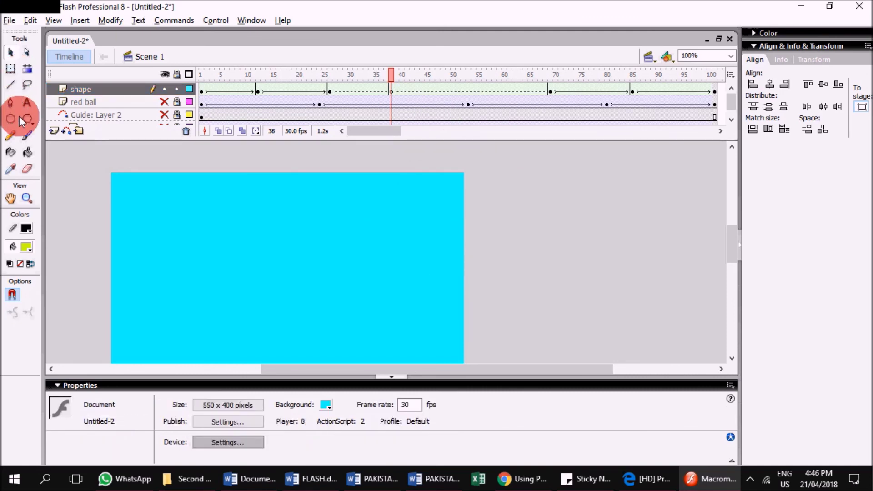
Draw a yellow-green square with a black 1.75 outline at frame 38 with the Rectangle tool, in the upper-right part of the stage.
left_click(15, 119)
left_click(25, 114)
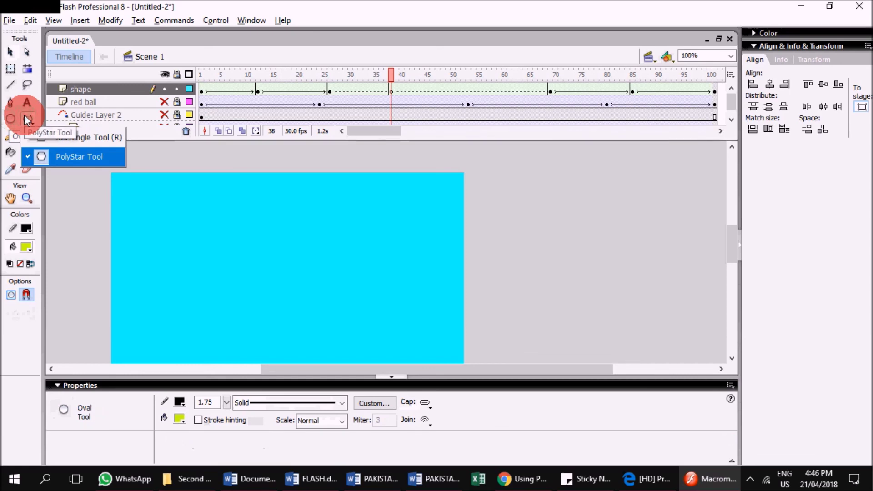
left_click(51, 156)
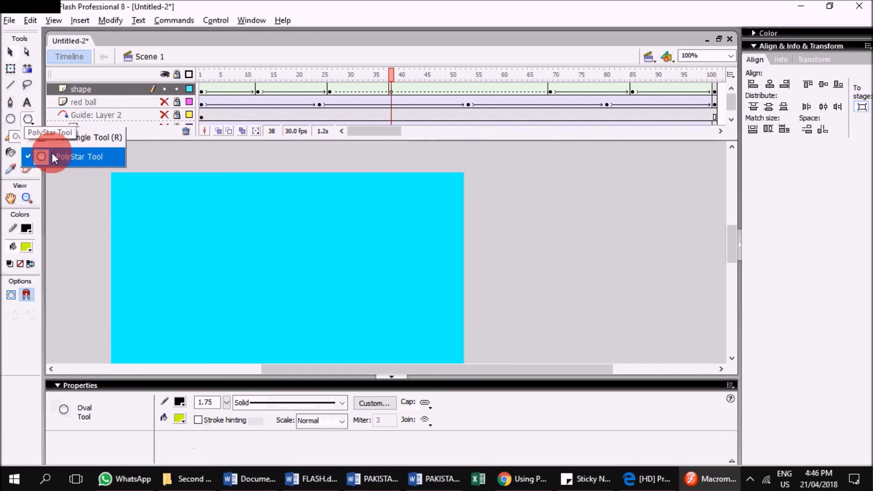
left_click(98, 138)
left_click_drag(386, 199, 447, 261)
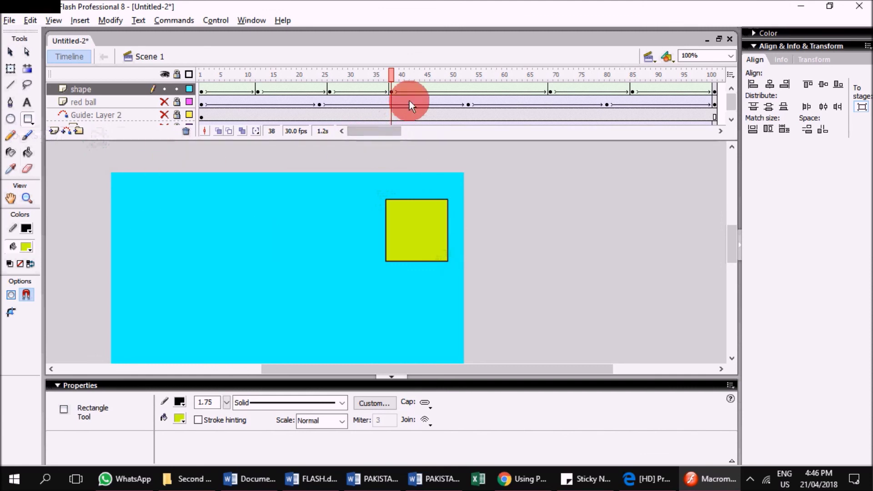
Preview the morphing shape by scrubbing the timeline through to frame 101.
left_click_drag(331, 77, 714, 119)
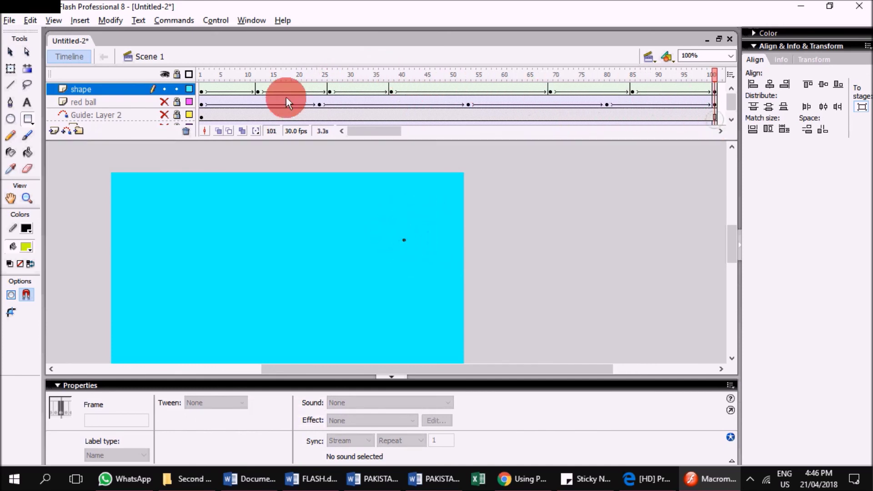
left_click(201, 71)
left_click_drag(201, 72, 714, 114)
left_click(606, 166)
left_click(13, 478)
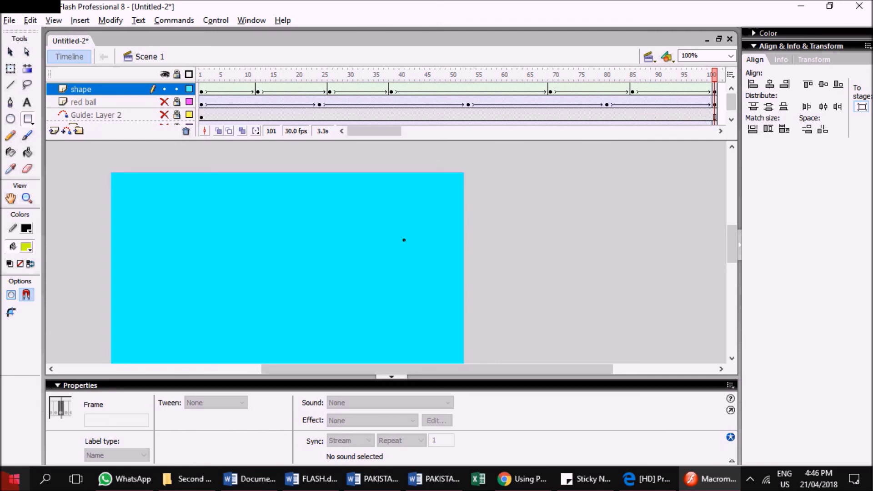
Test the movie in a maximized player window to check the morph through the square, and close it.
left_click(217, 21)
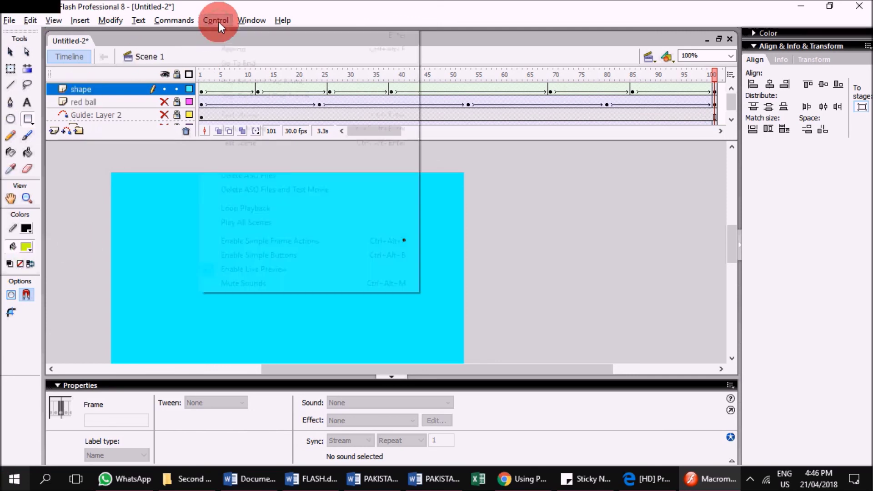
left_click(243, 115)
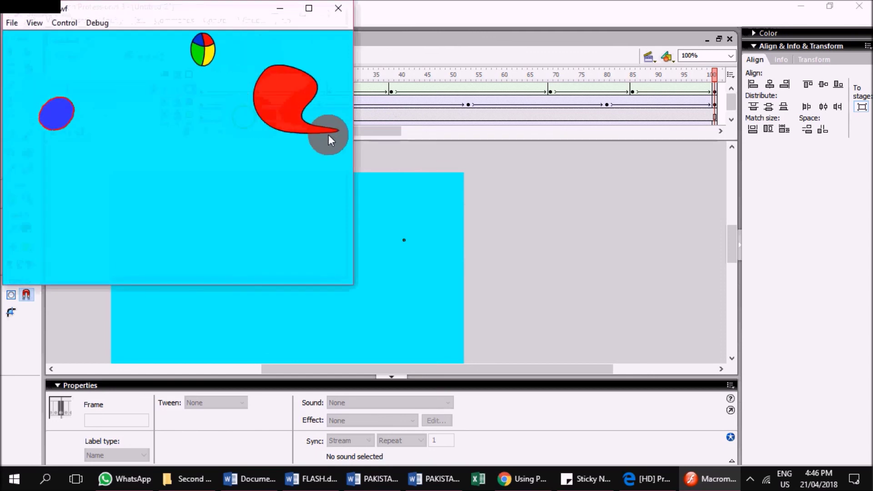
left_click(308, 10)
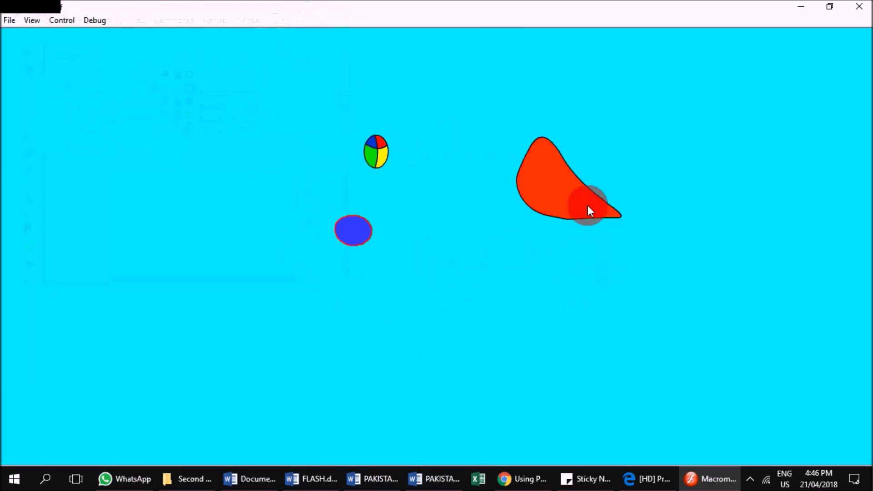
left_click(866, 8)
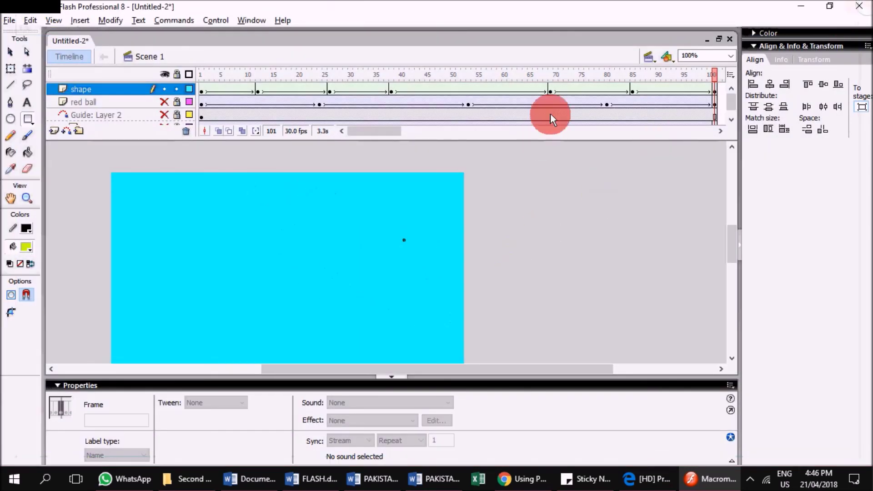
Return to frame 1 of the shape layer, and enlarge the timeline to show all four layers.
left_click(200, 89)
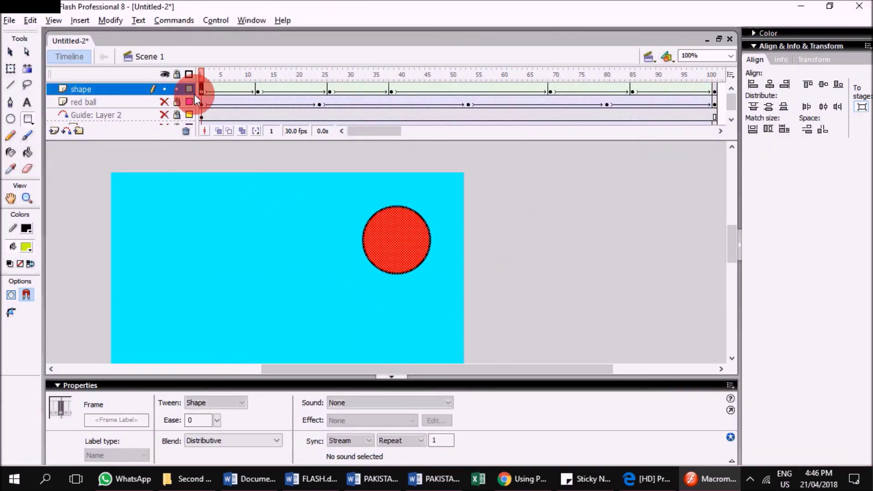
left_click_drag(117, 139, 120, 167)
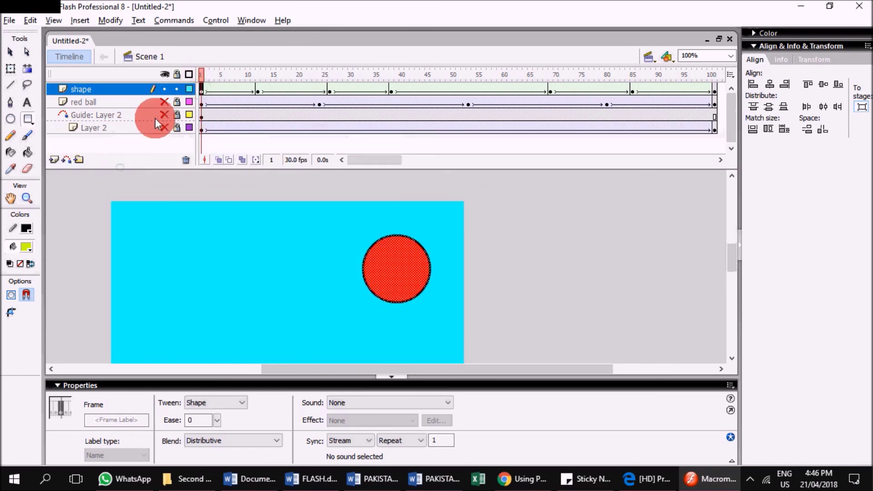
left_click(145, 147)
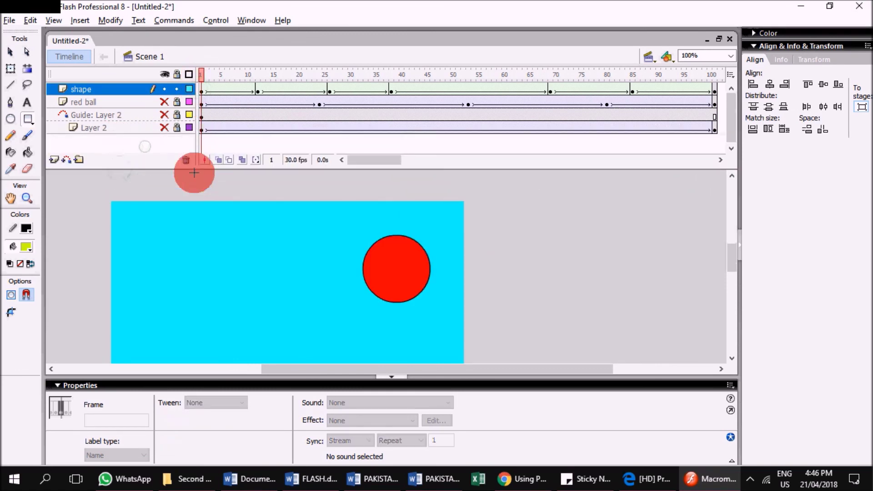
Save the document under the name all as a Flash 8 Document in the OneDrive Flash folder.
left_click(10, 20)
left_click(45, 124)
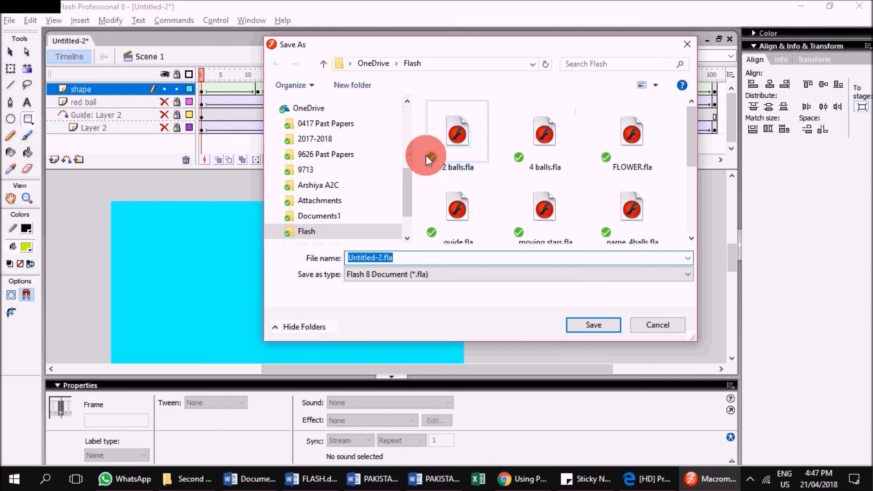
type("a")
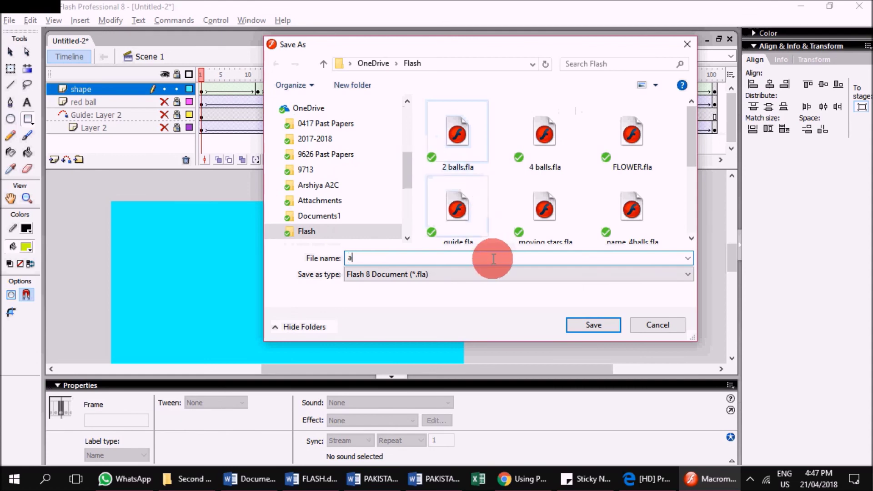
type("ll")
key("Return")
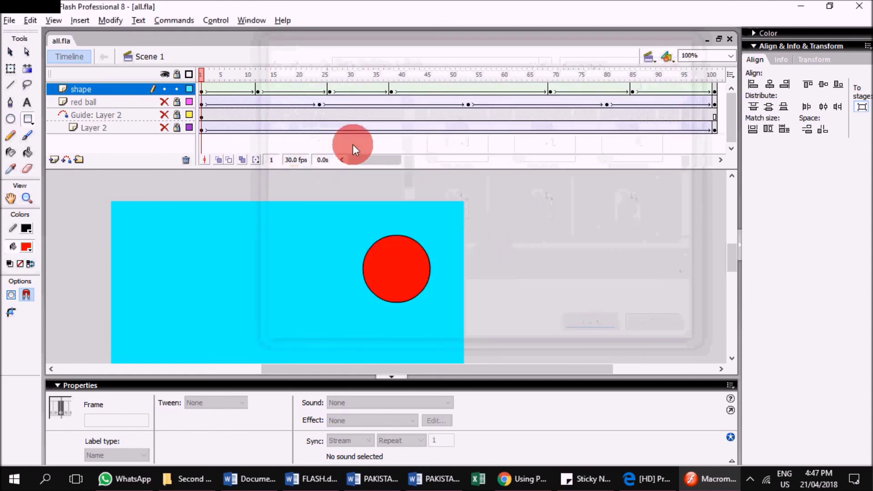
Export the movie as all in Flash Movie (*.swf) format to the Flash folder, keeping the default Flash Player 8 export settings.
left_click(9, 20)
mouse_move(43, 226)
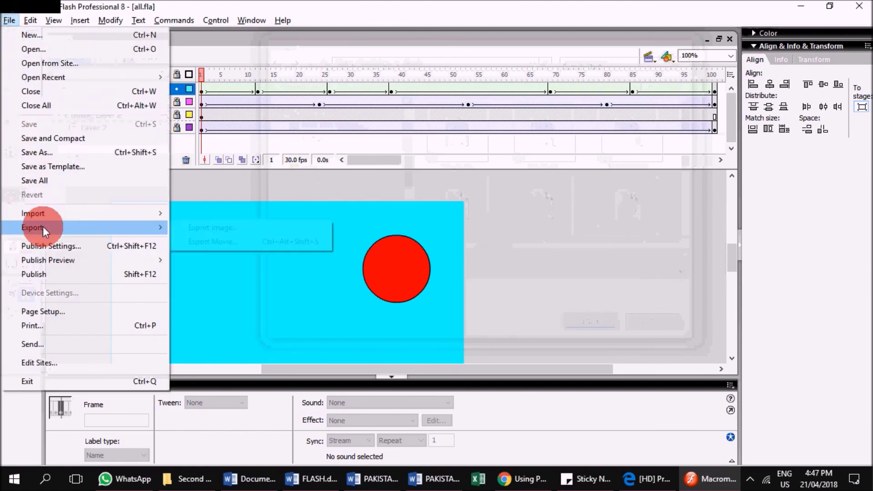
left_click(204, 241)
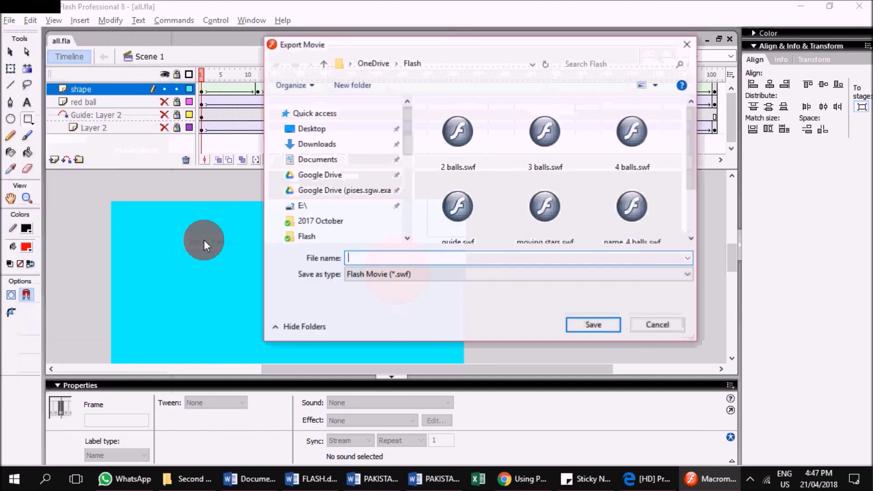
left_click(405, 259)
type("all")
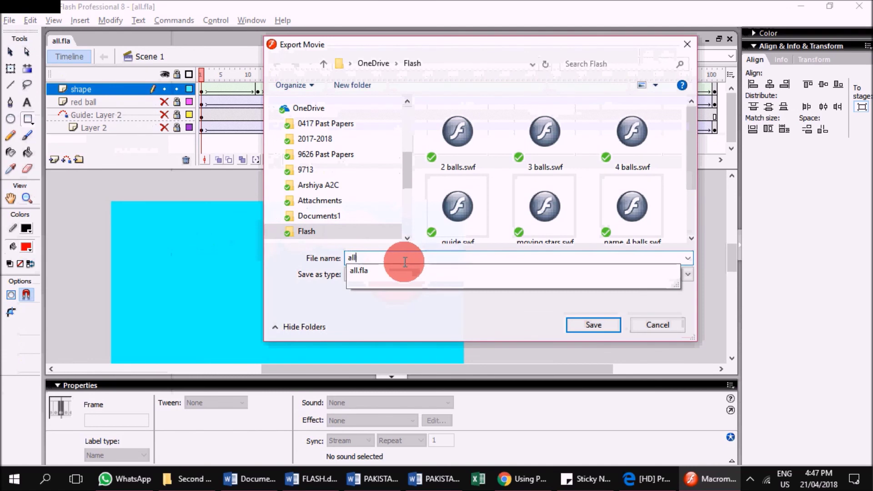
left_click(366, 290)
left_click(364, 275)
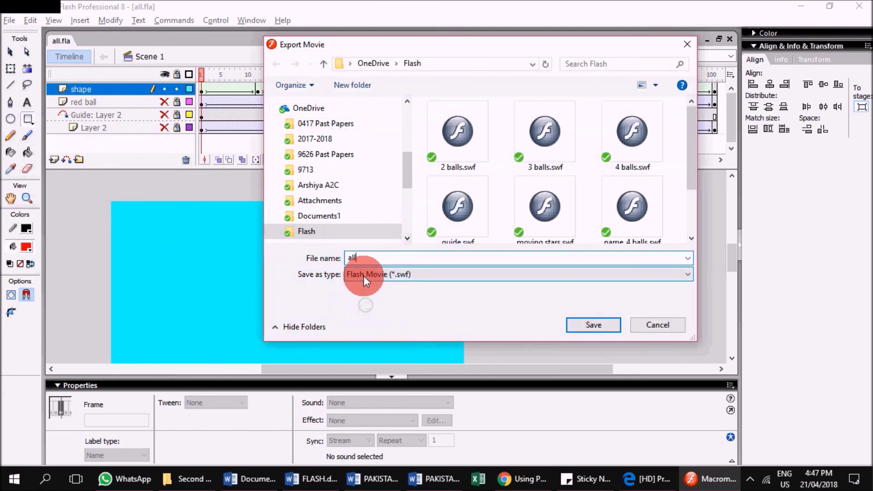
left_click(400, 275)
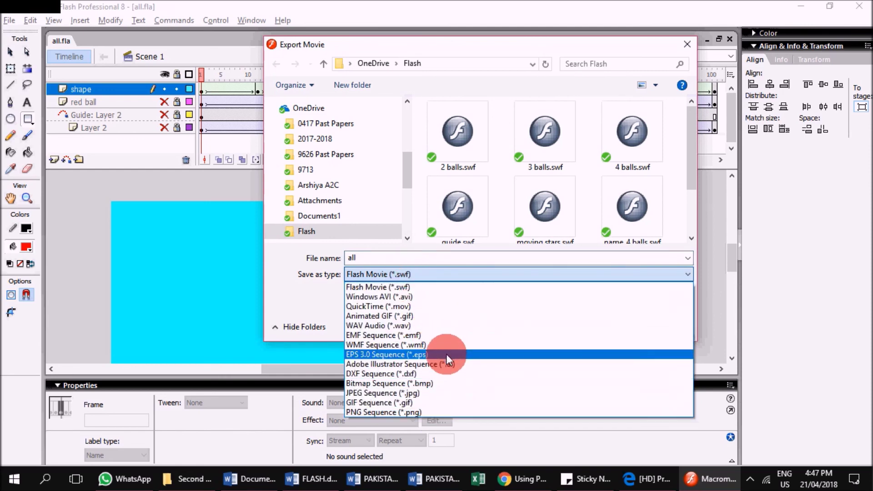
left_click(456, 287)
left_click(607, 321)
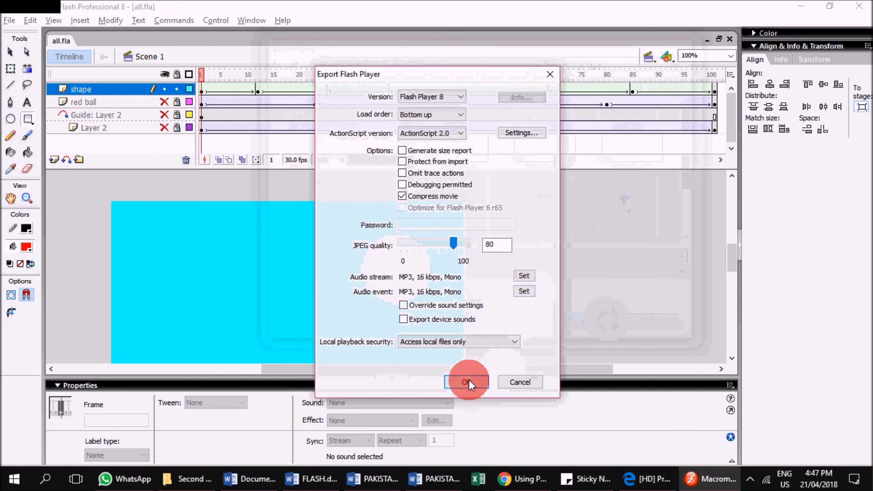
left_click(468, 382)
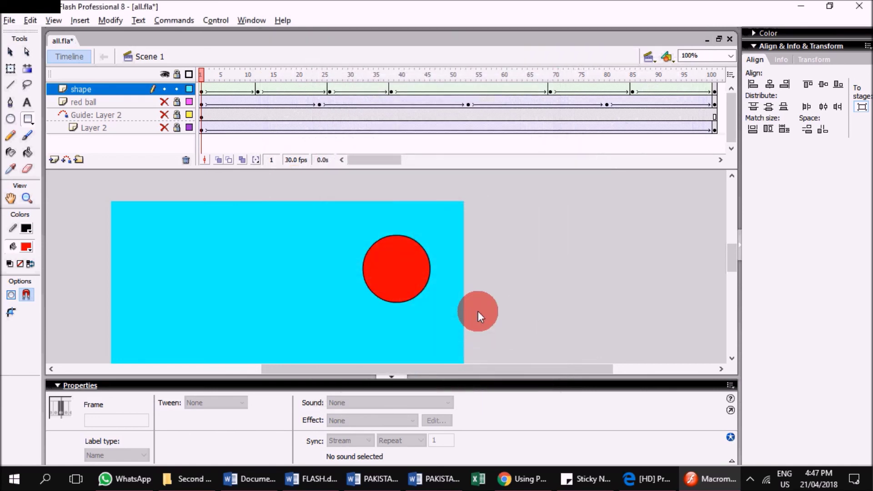
Switch to File Explorer and open the Flash folder in OneDrive, where the movie was exported.
mouse_move(192, 483)
left_click(193, 483)
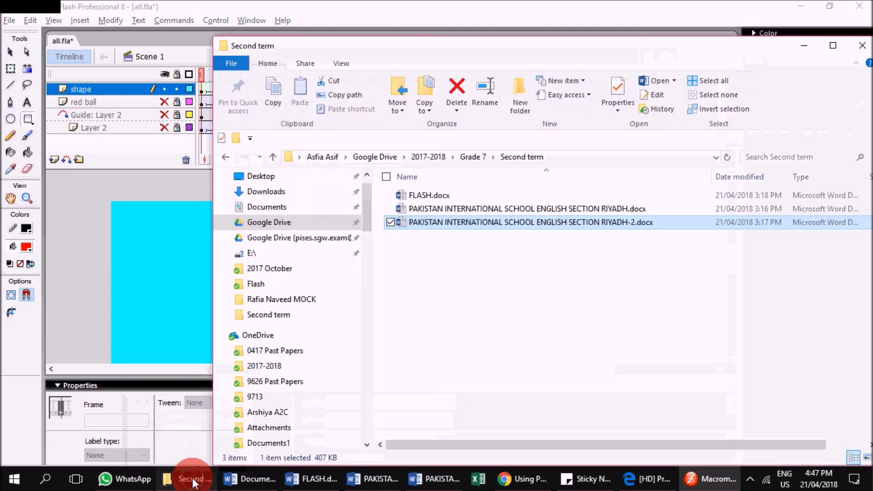
left_click(278, 340)
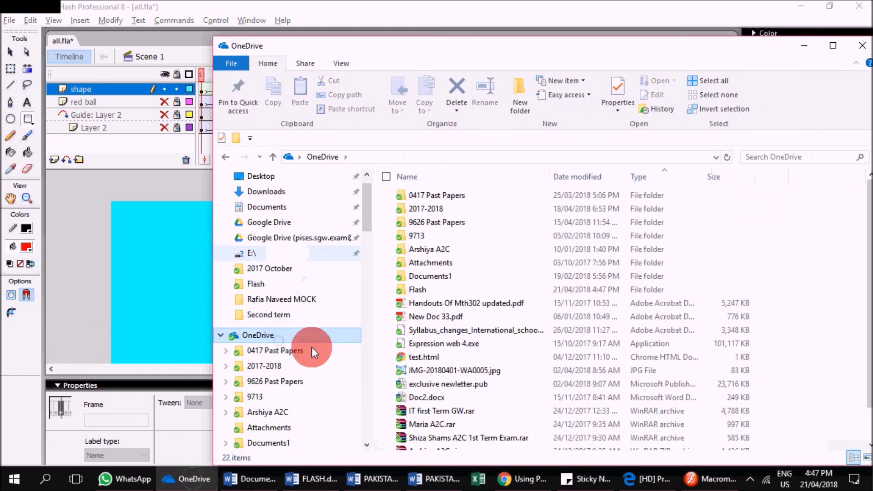
double_click(472, 208)
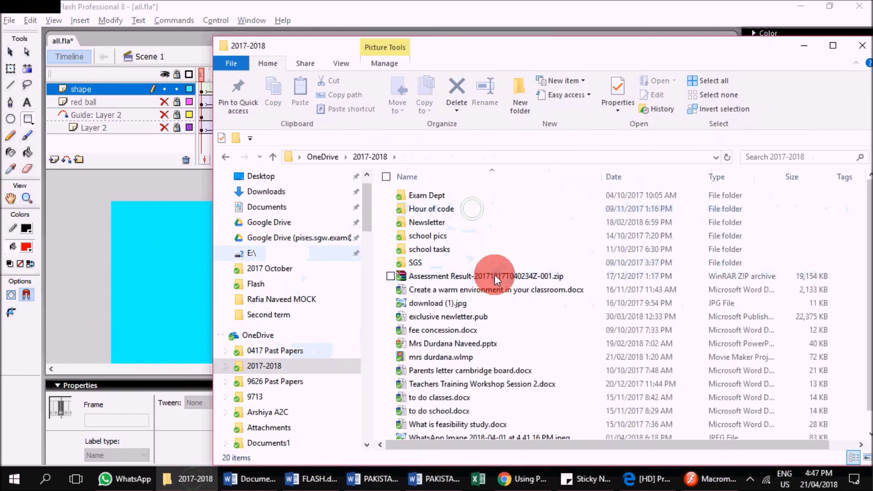
left_click(326, 159)
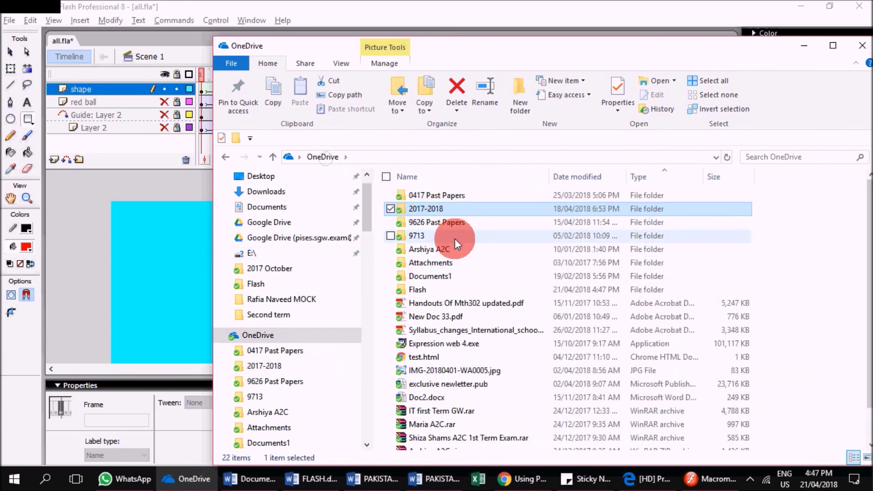
double_click(461, 290)
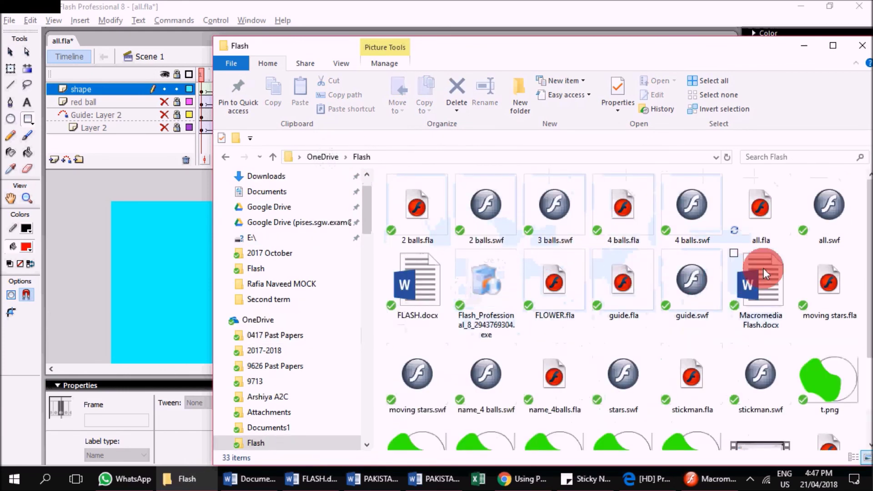
Play the exported all.swf from the Flash folder in a maximized Flash Player window to check all the animations.
left_click(771, 226)
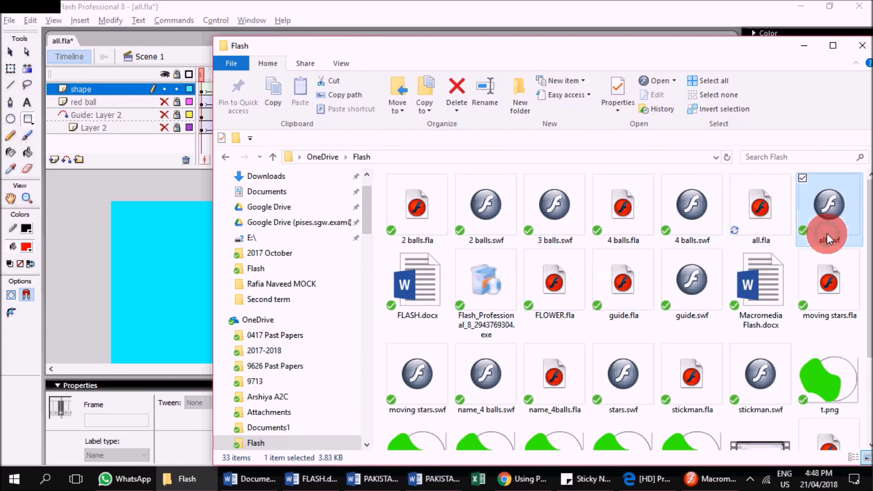
left_click(835, 223)
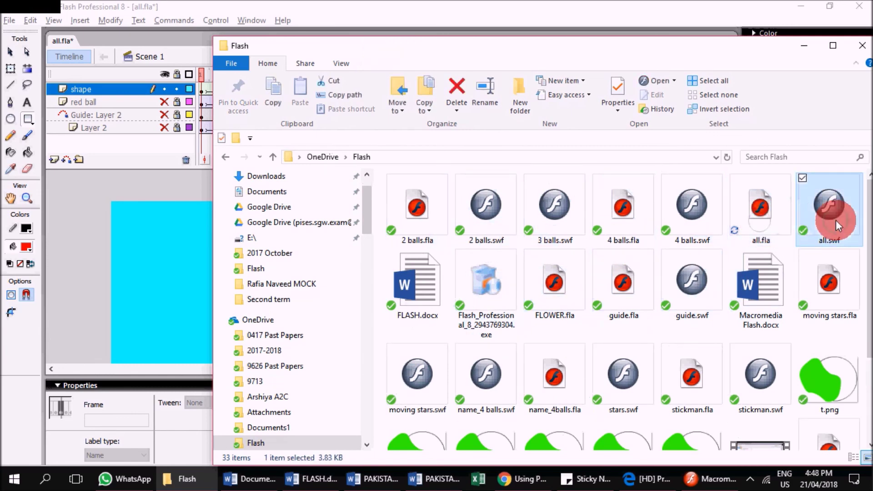
double_click(835, 220)
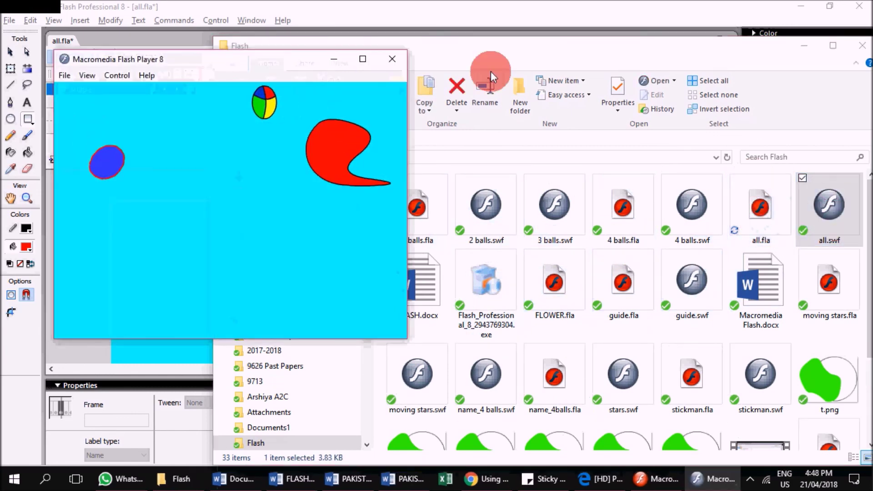
double_click(353, 58)
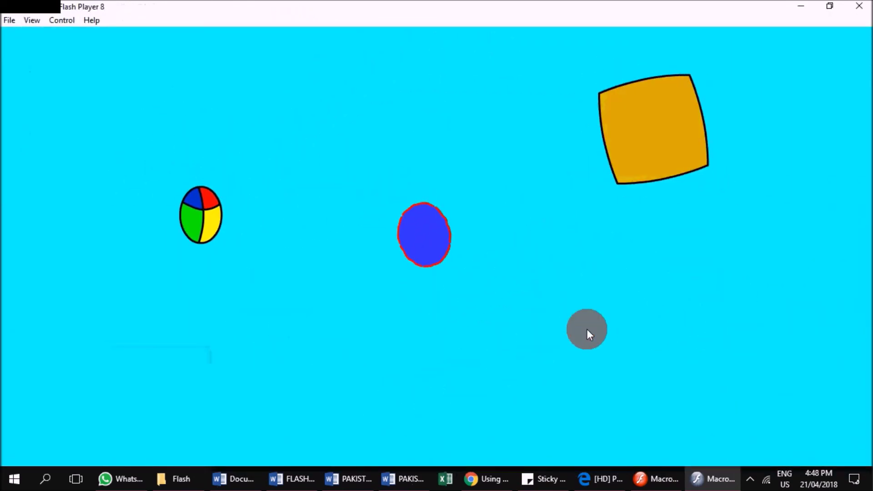
left_click(63, 21)
left_click(63, 21)
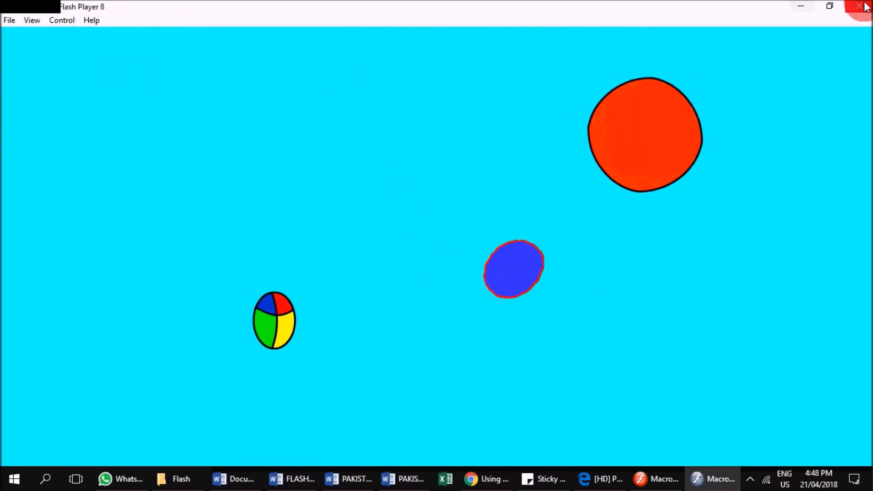